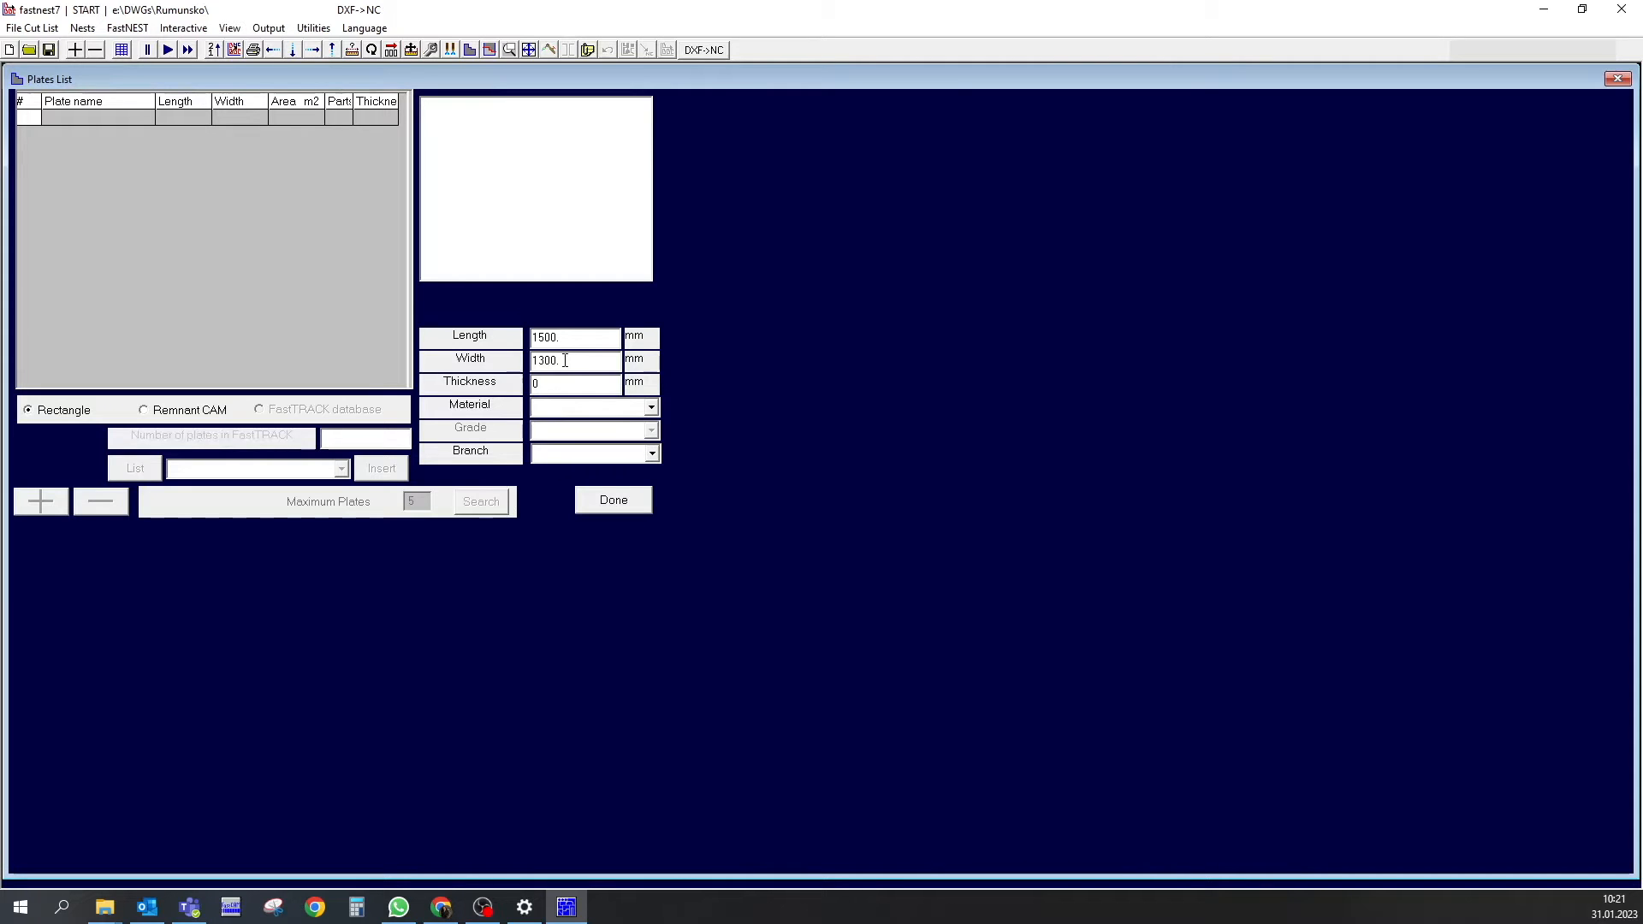
# Define a rectangular plate with length 1000 mm and width 1500 mm
pyautogui.doubleClick(561, 366)
pyautogui.write('150')
pyautogui.doubleClick(539, 338)
pyautogui.click(537, 337)
pyautogui.doubleClick(534, 338)
pyautogui.write('1000')
pyautogui.click(614, 500)
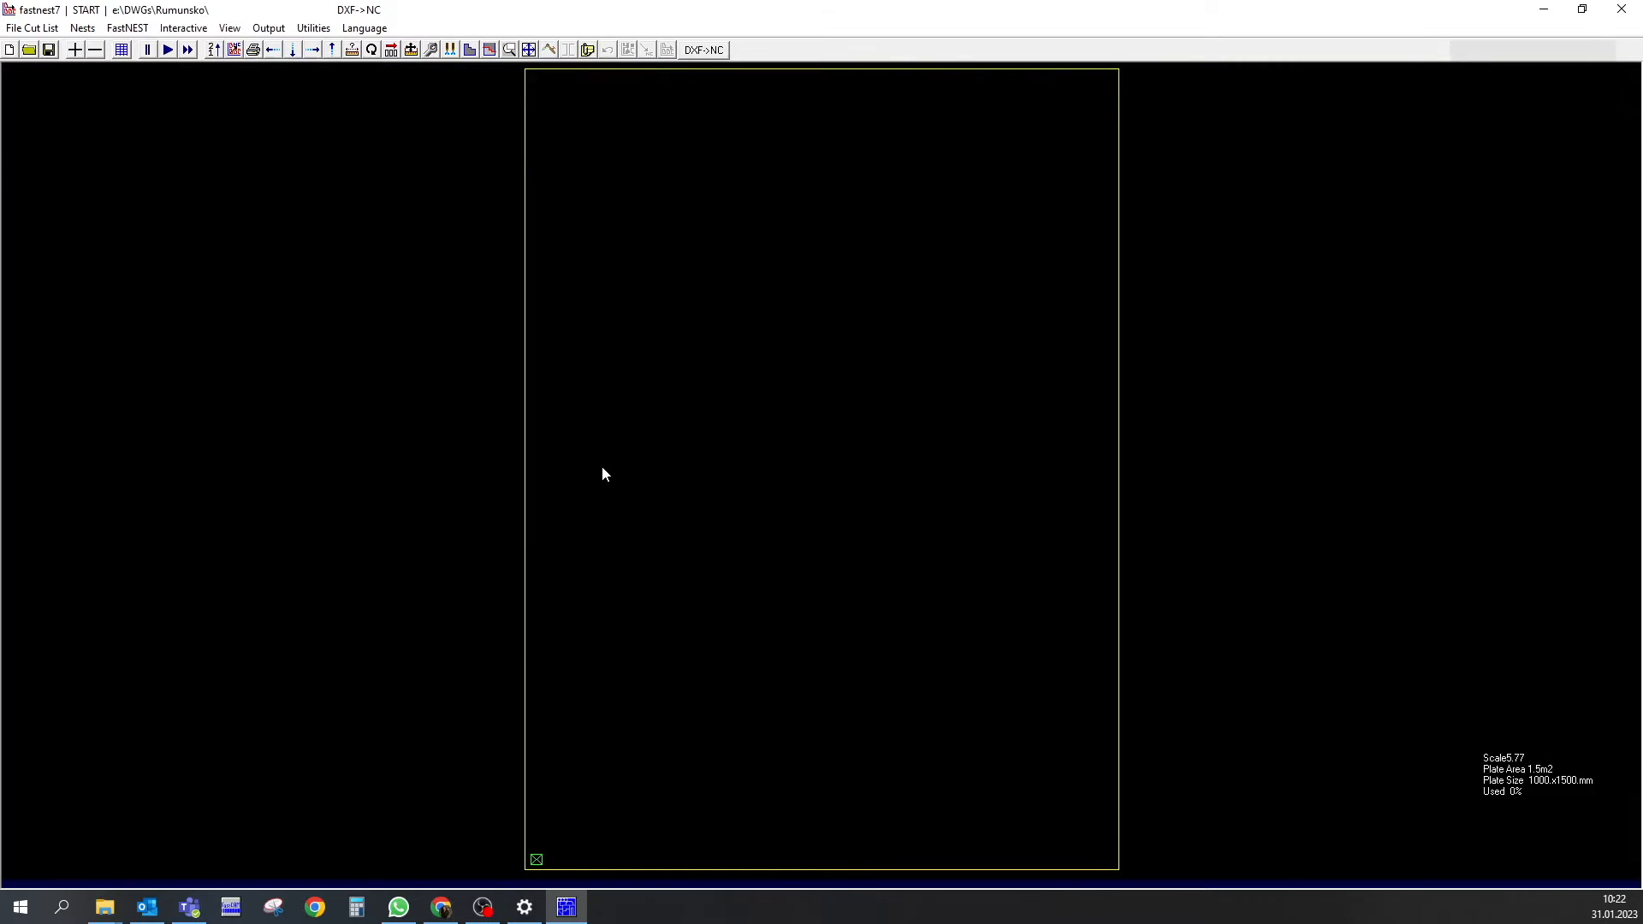
# Set the file conversion to DXF input, piercing before nesting, and NC output
pyautogui.click(704, 49)
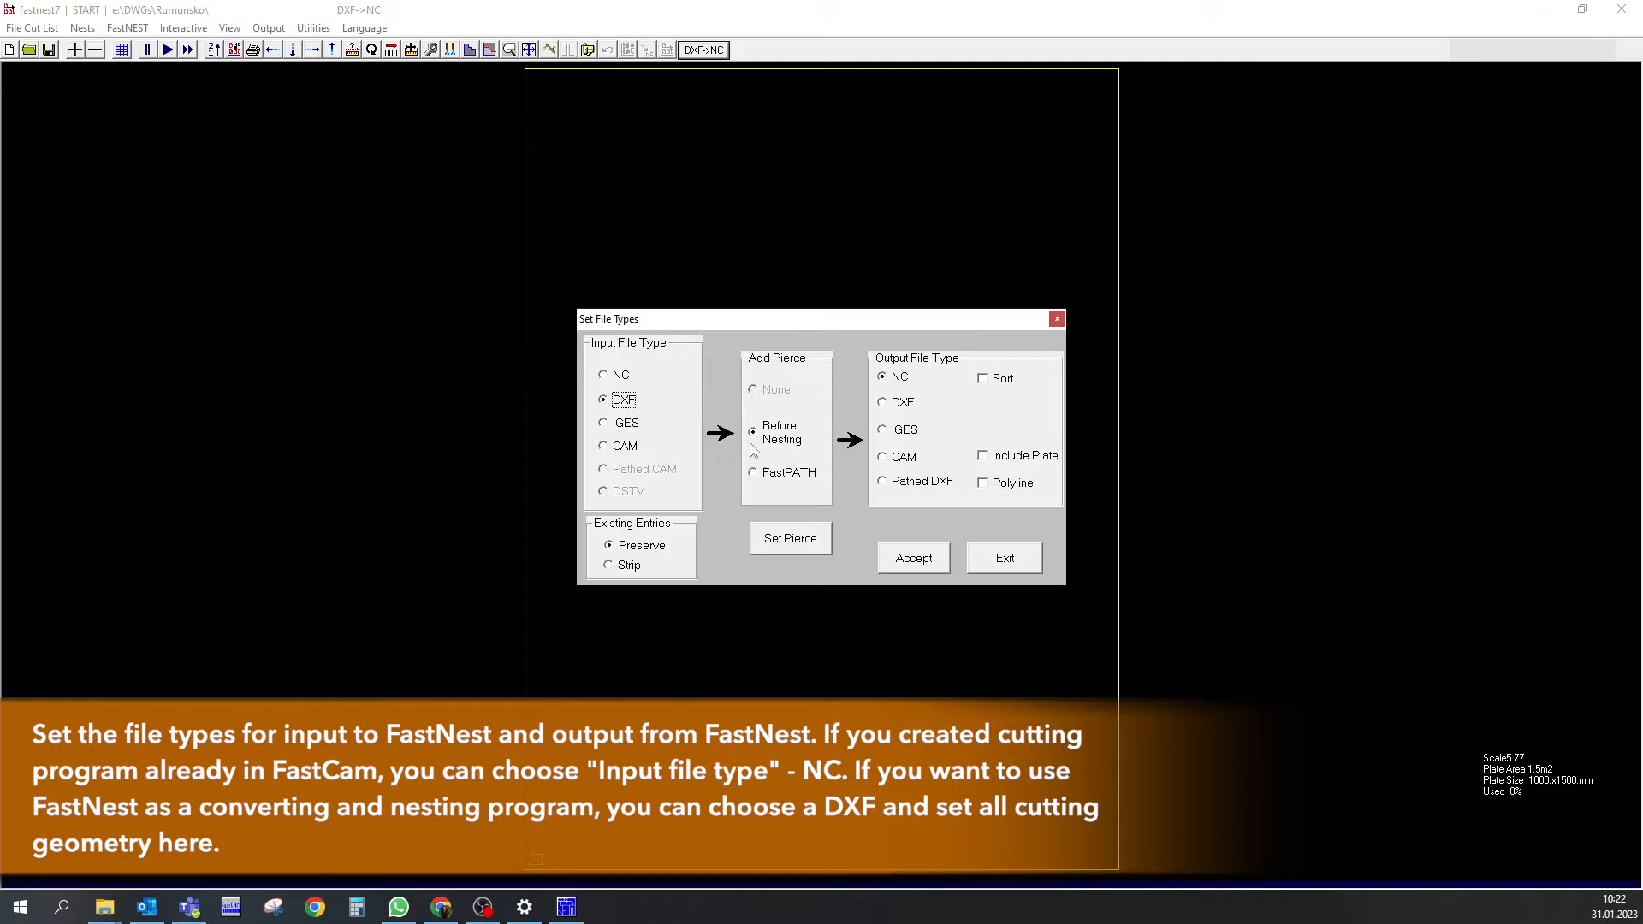
pyautogui.click(779, 438)
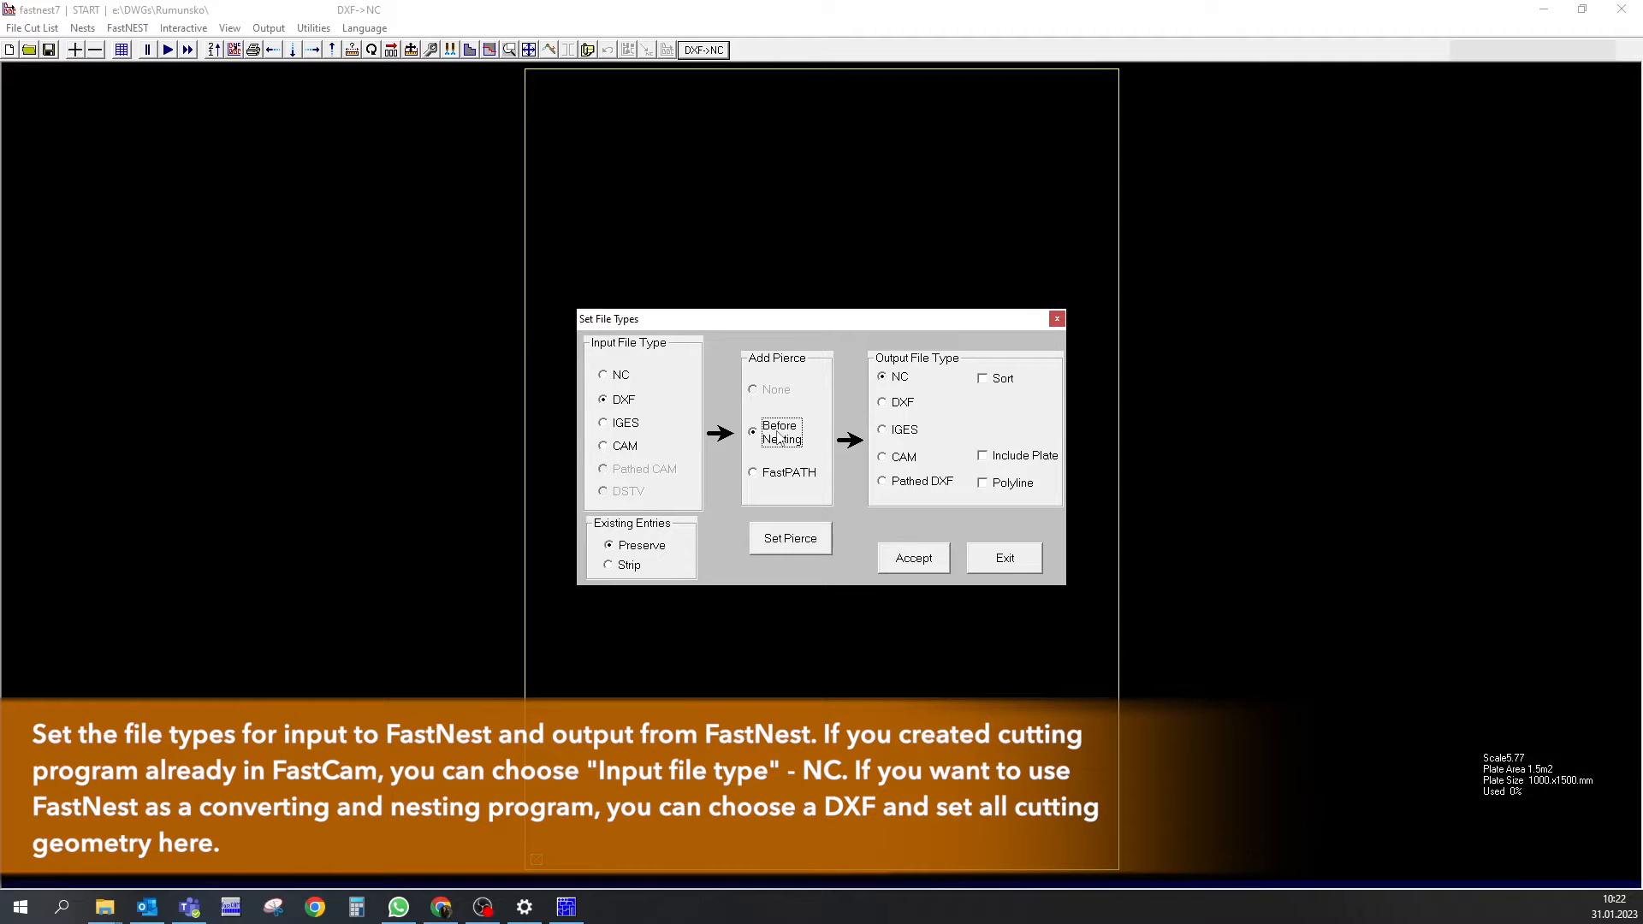
pyautogui.click(902, 378)
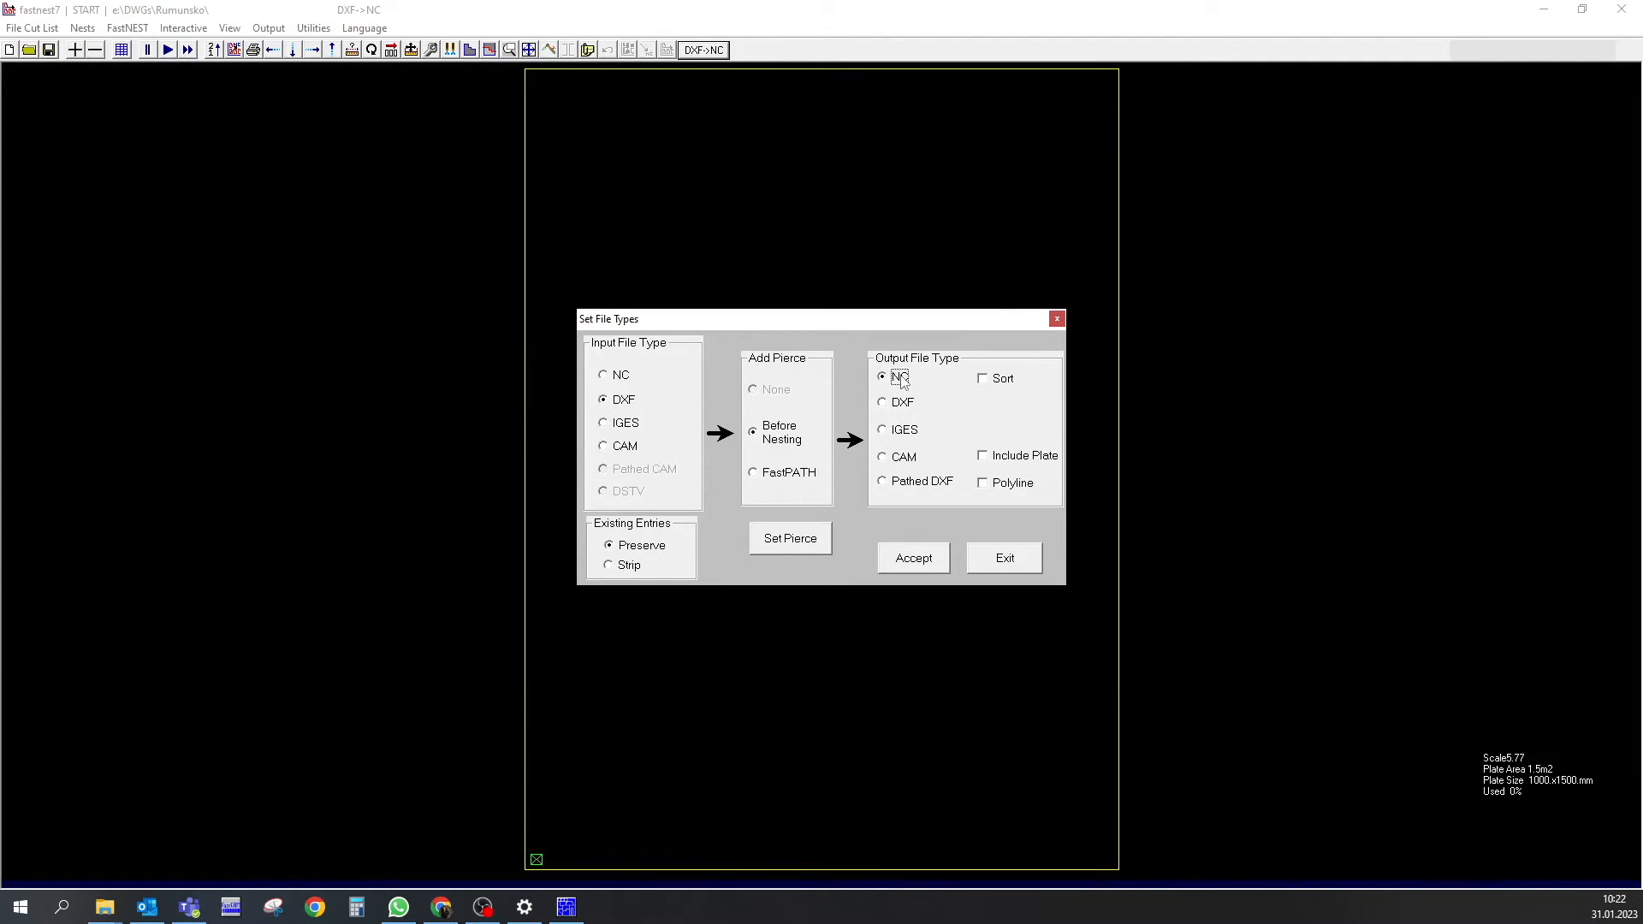
# In the pierce settings, place the external entry at Bottom left with a 7 mm entry and an enabled straight 3 mm exit
pyautogui.click(770, 545)
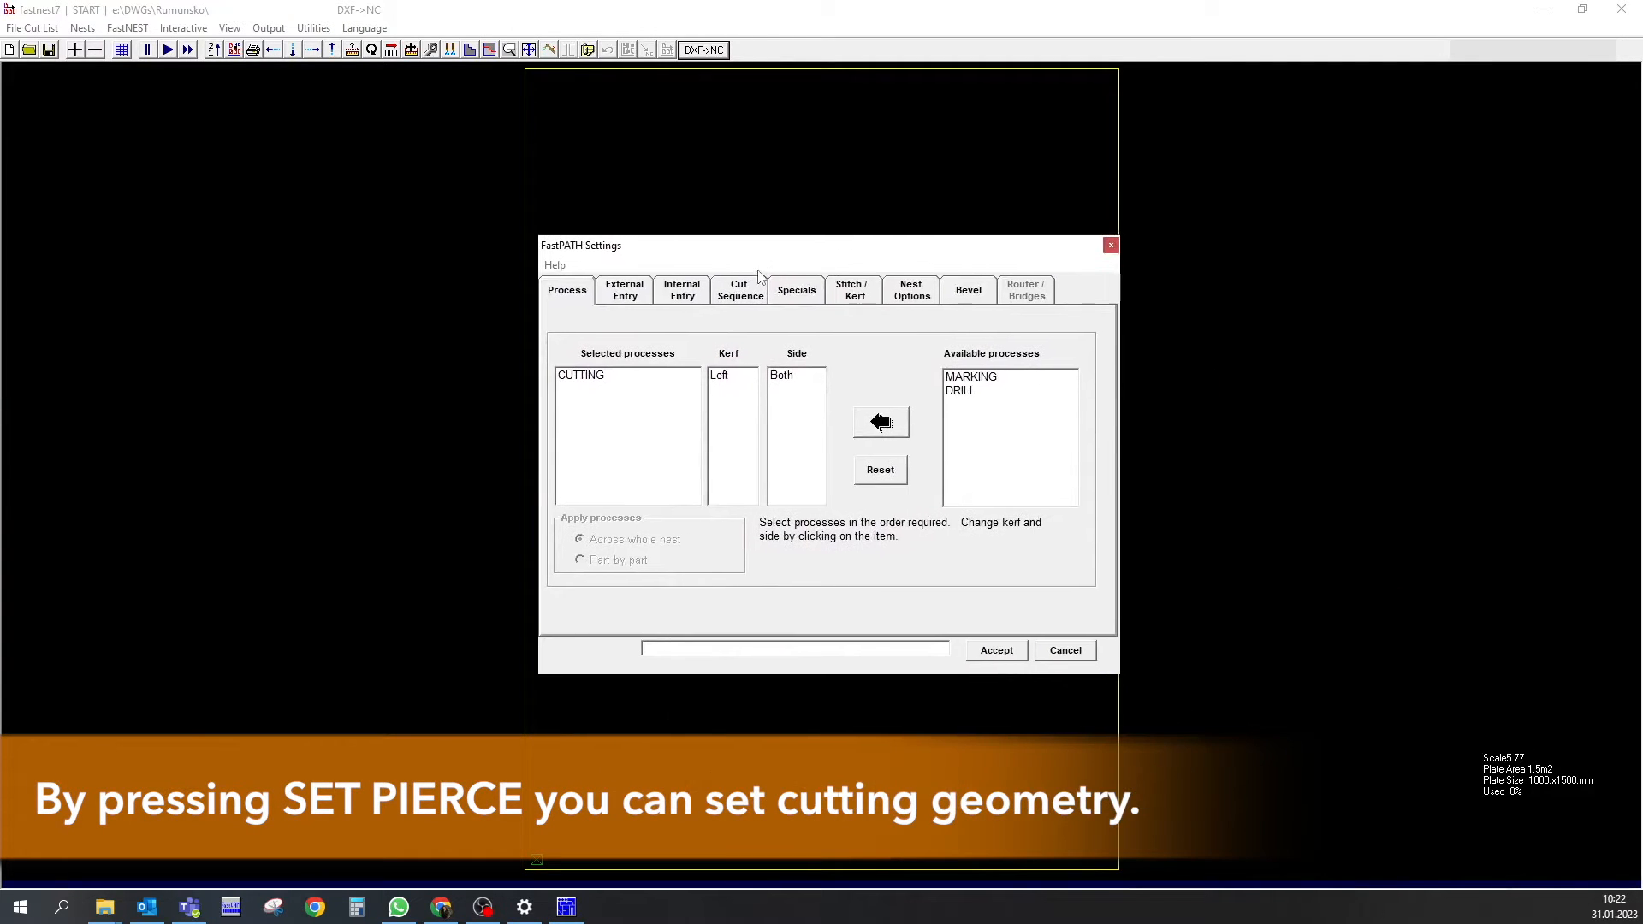
pyautogui.click(647, 383)
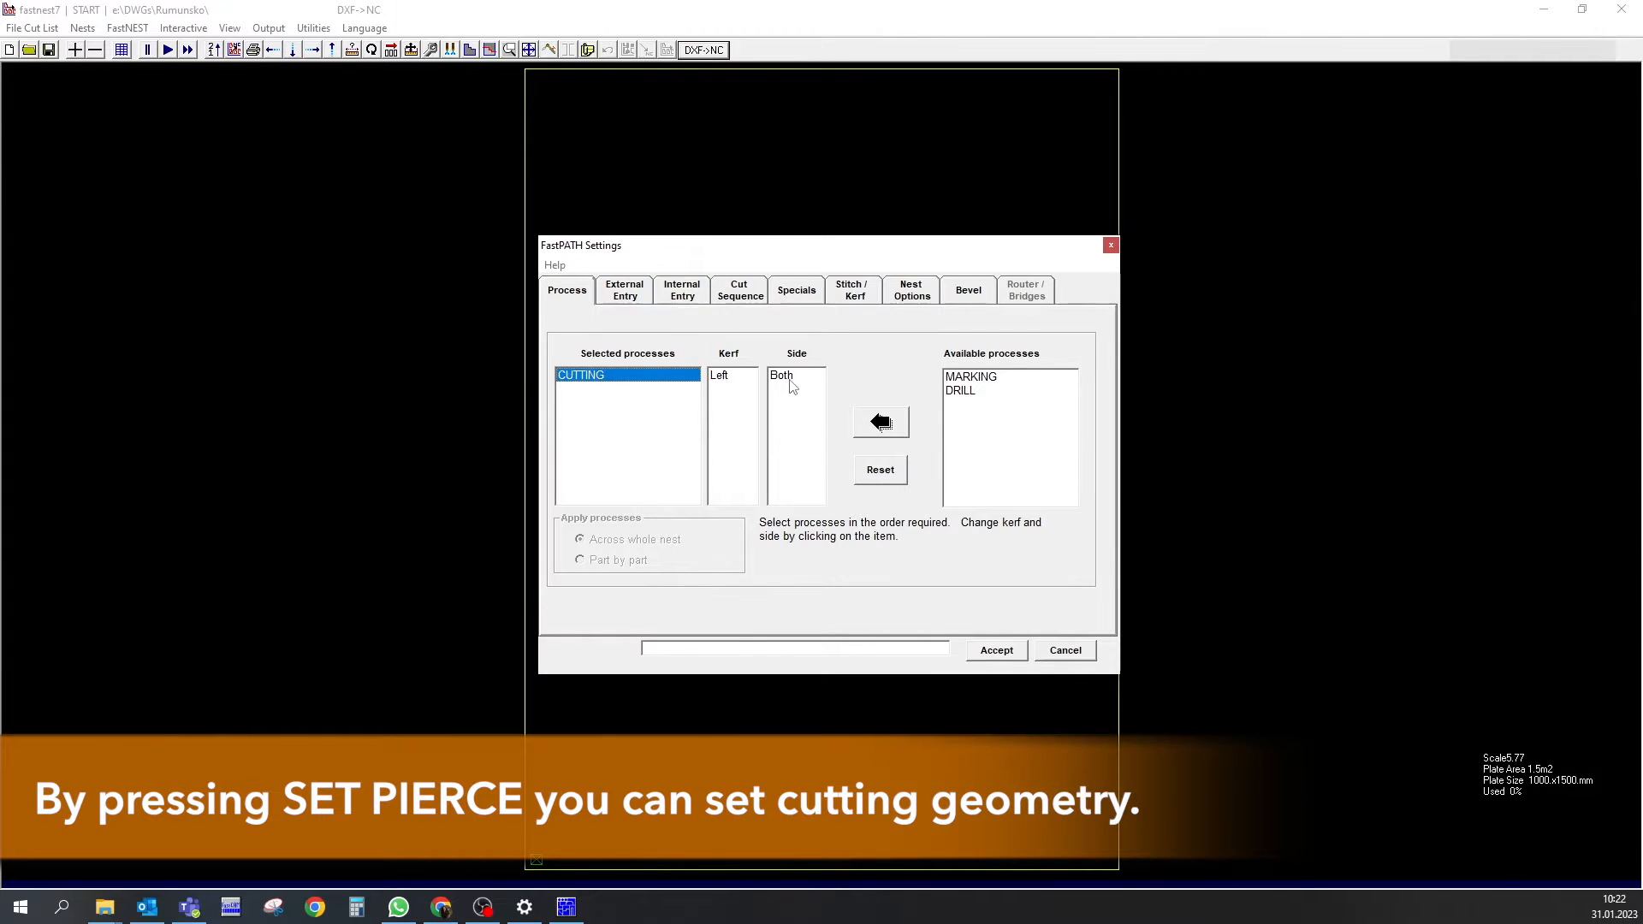
pyautogui.click(617, 294)
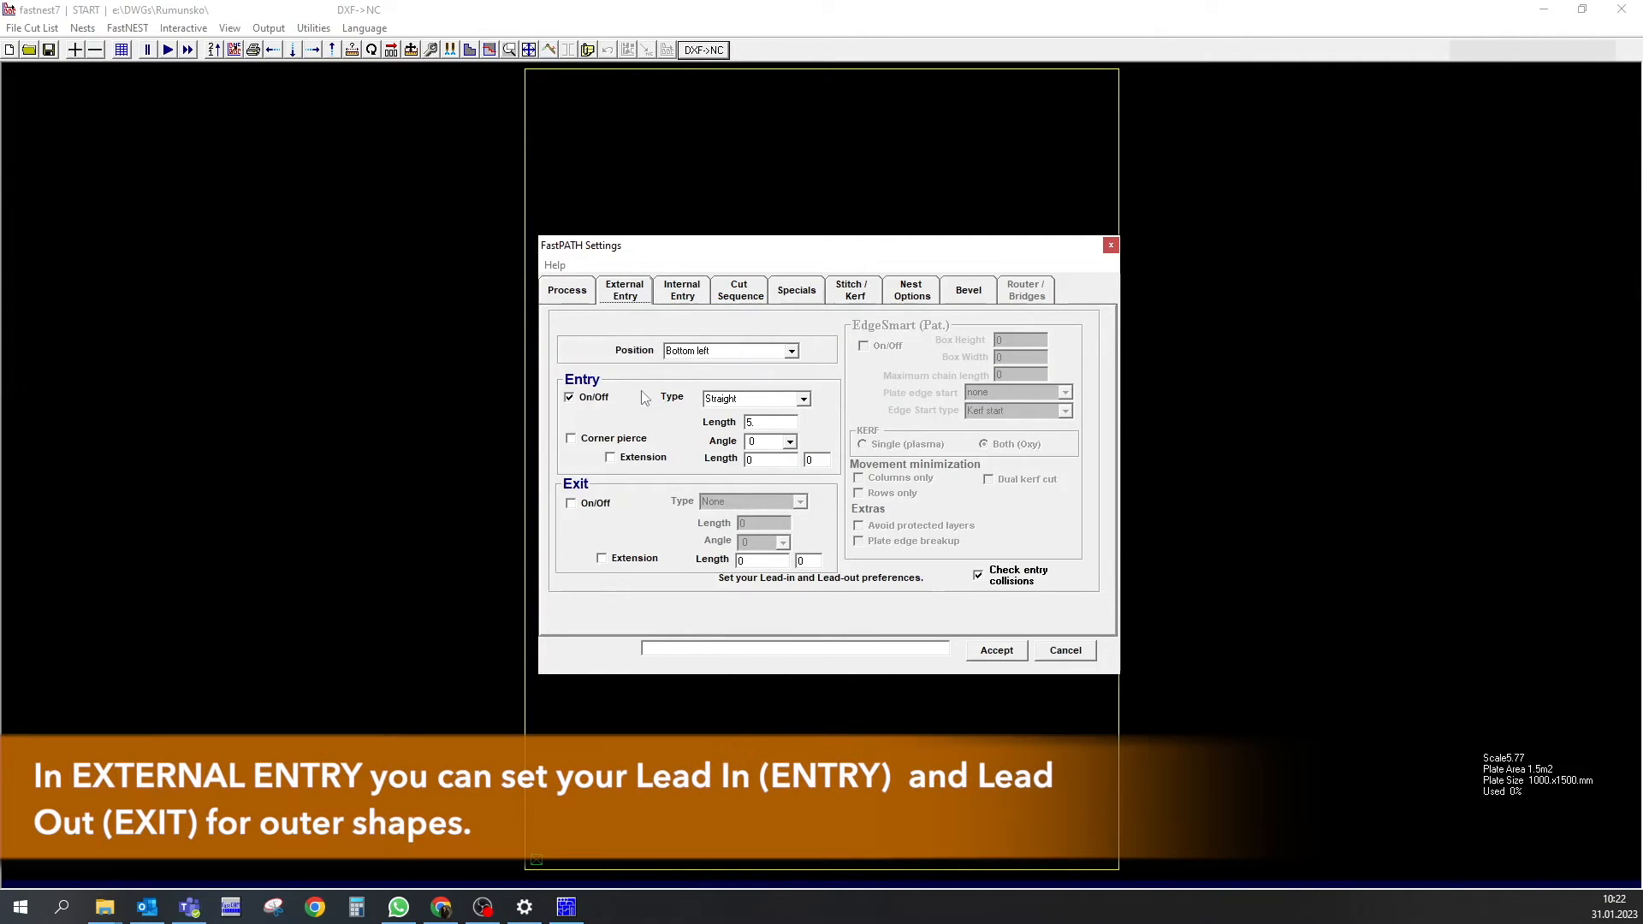
pyautogui.click(786, 354)
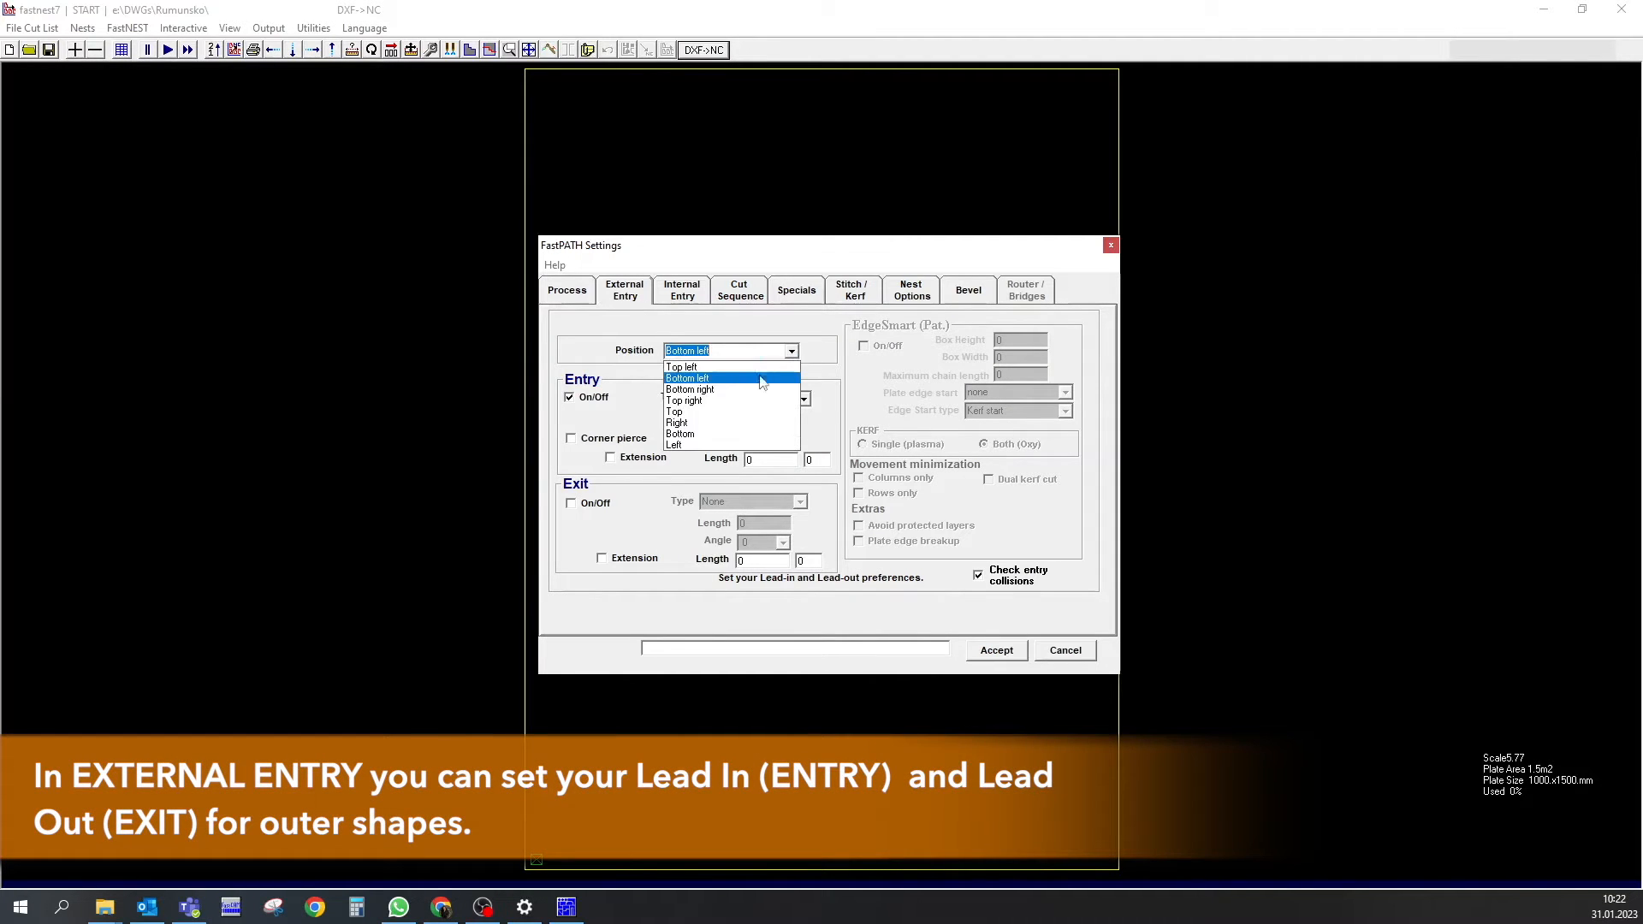
pyautogui.click(729, 386)
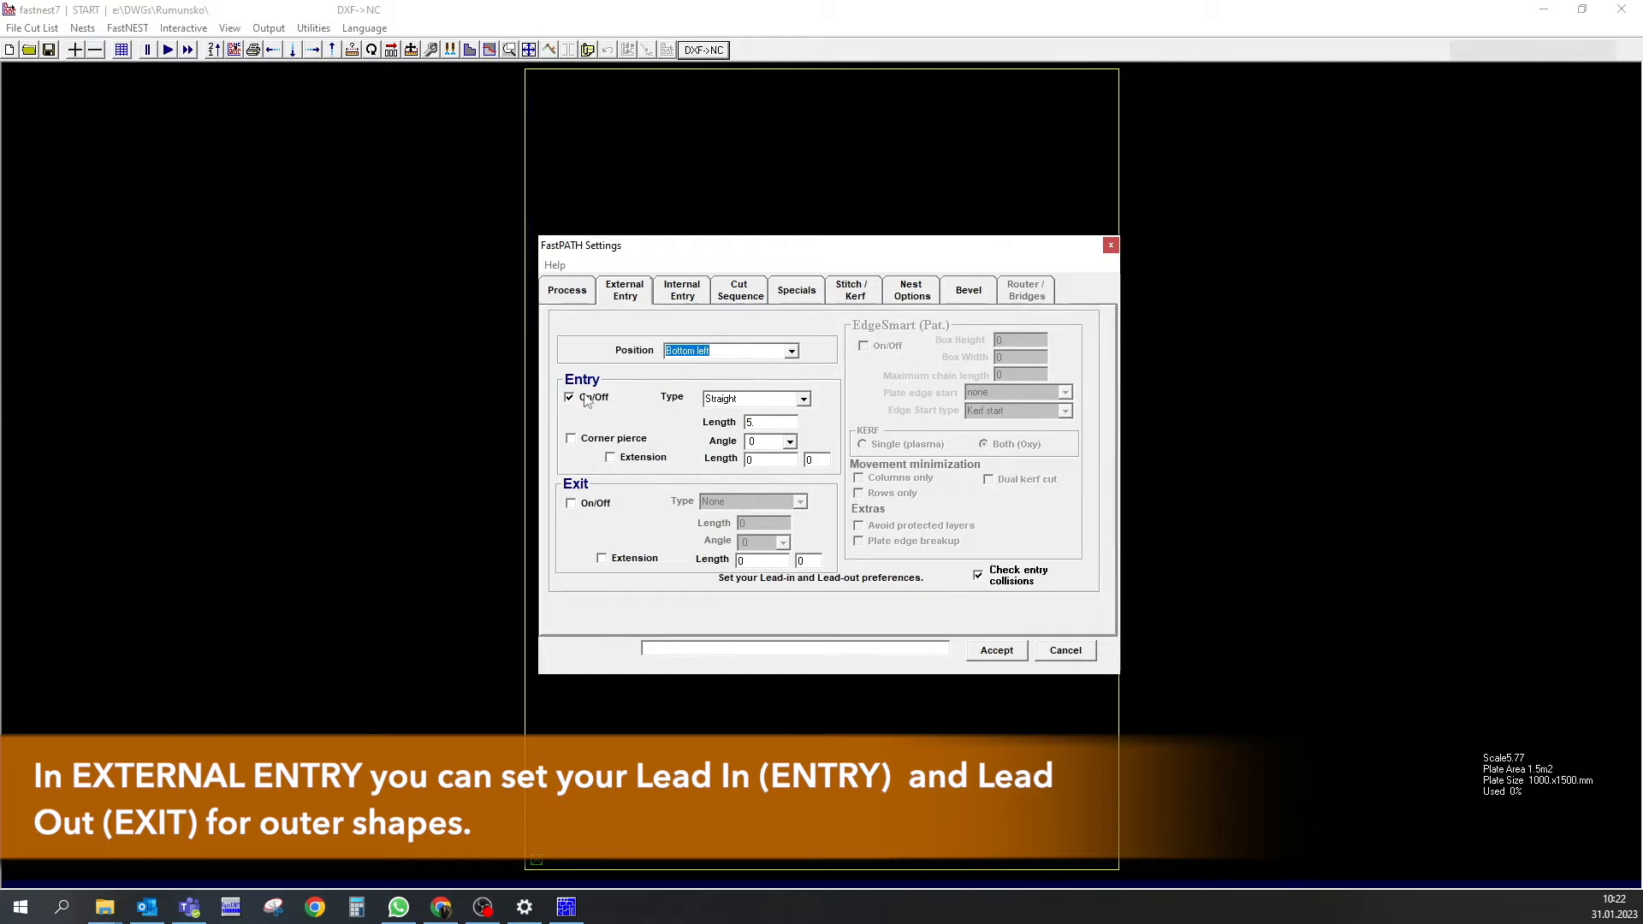
pyautogui.click(572, 504)
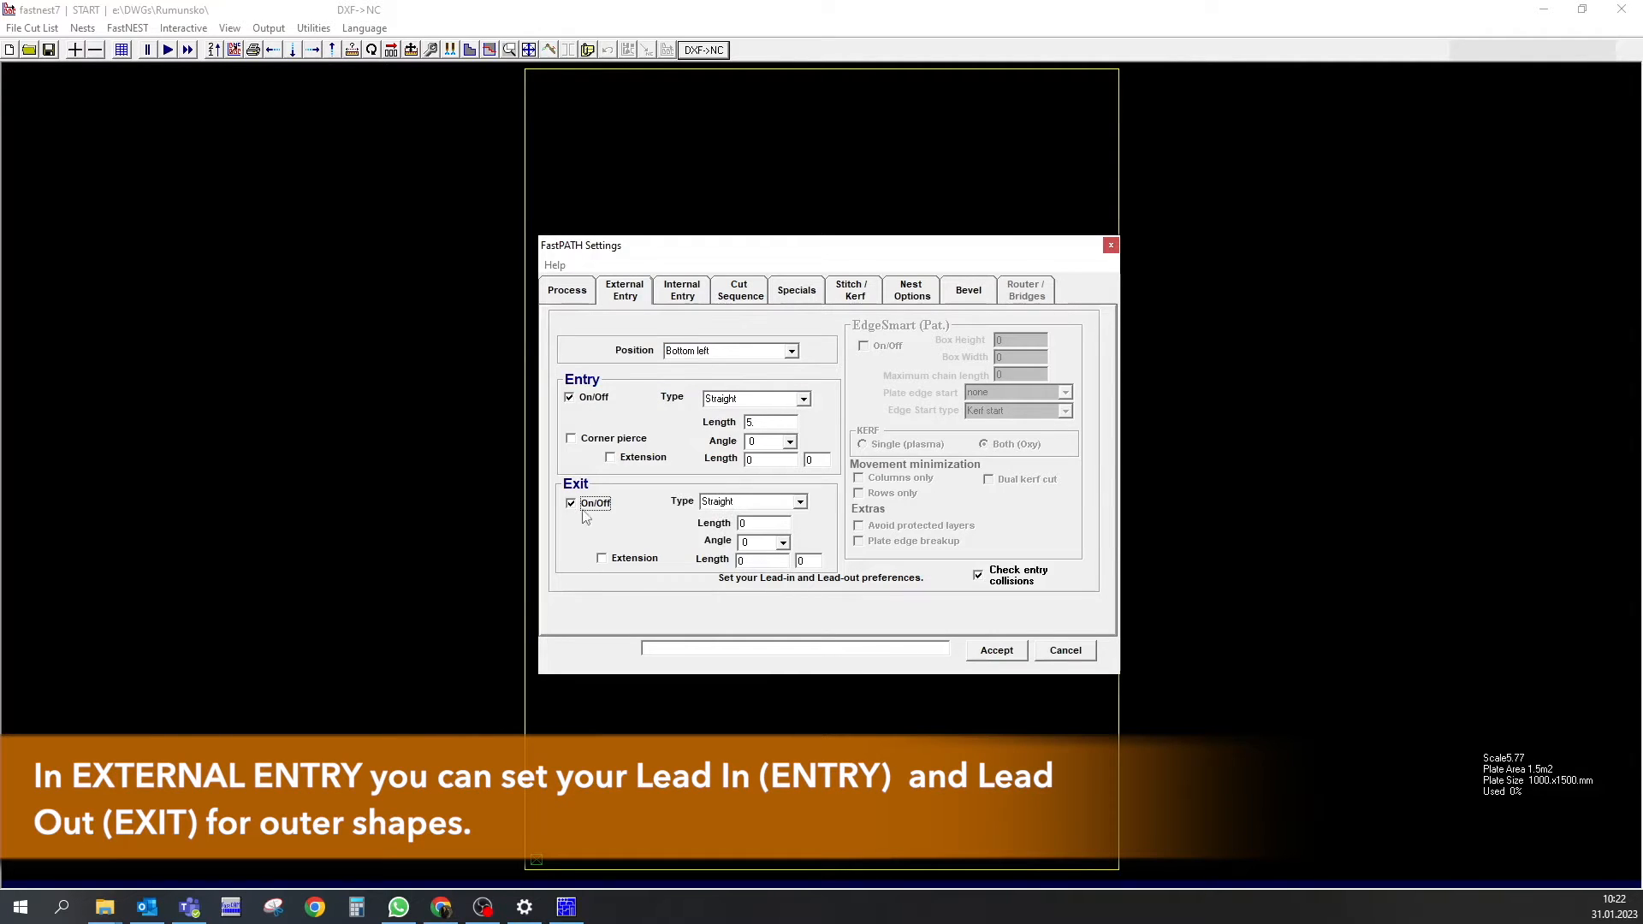
pyautogui.click(757, 424)
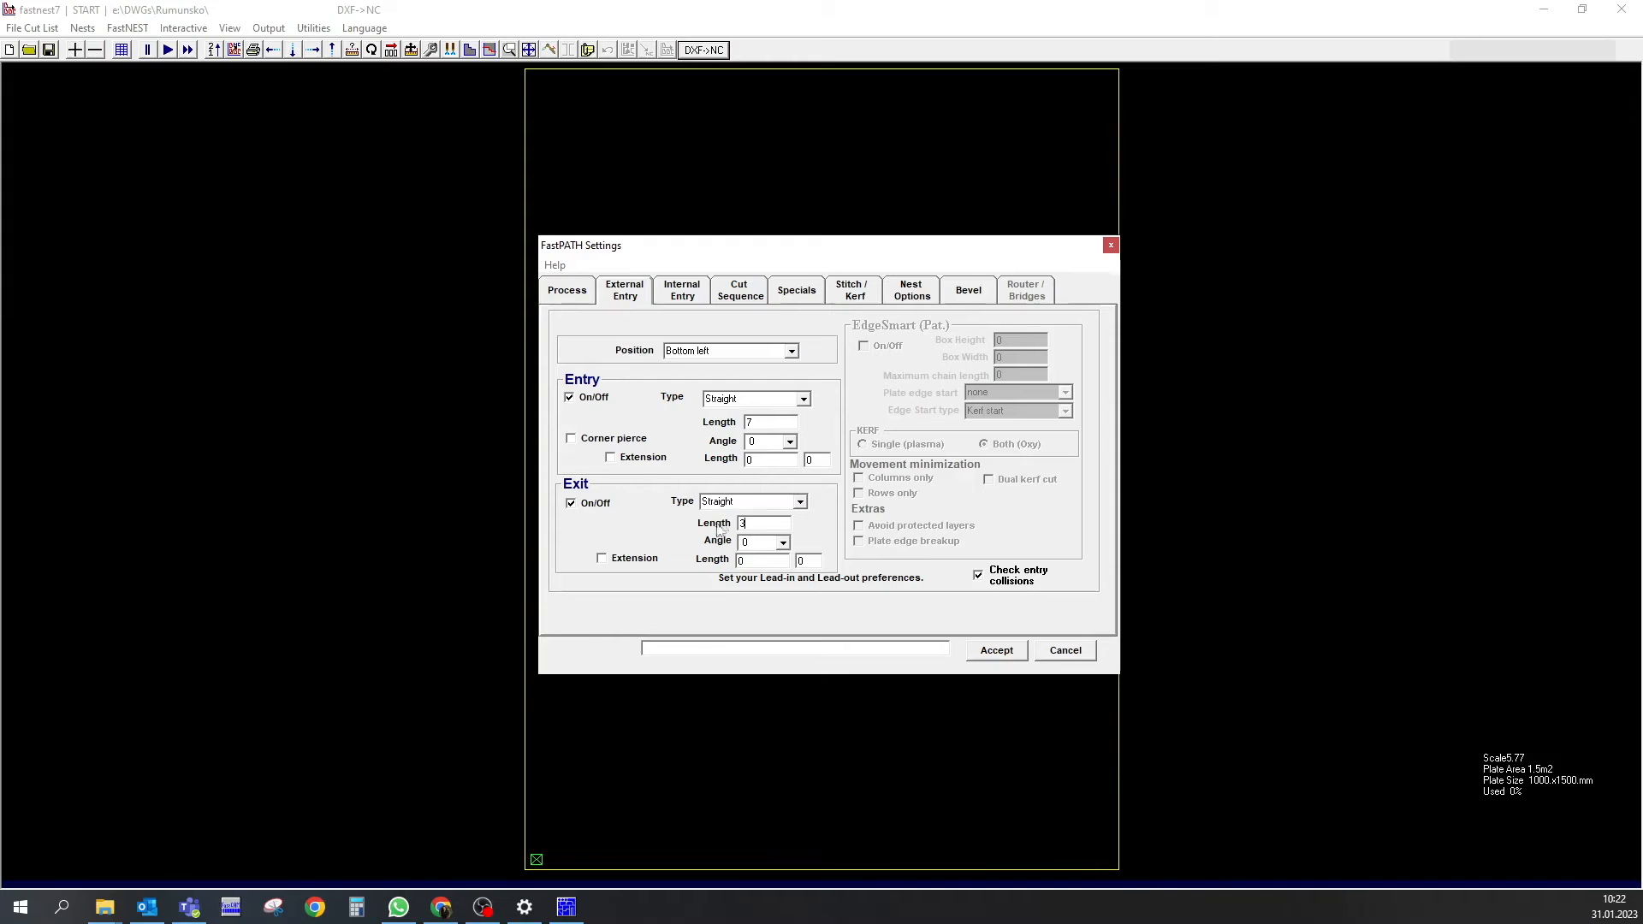
# Set the internal entry position to Bottom left, adjust the entry radius, and enable and configure the exit's type, angle and size
pyautogui.click(683, 295)
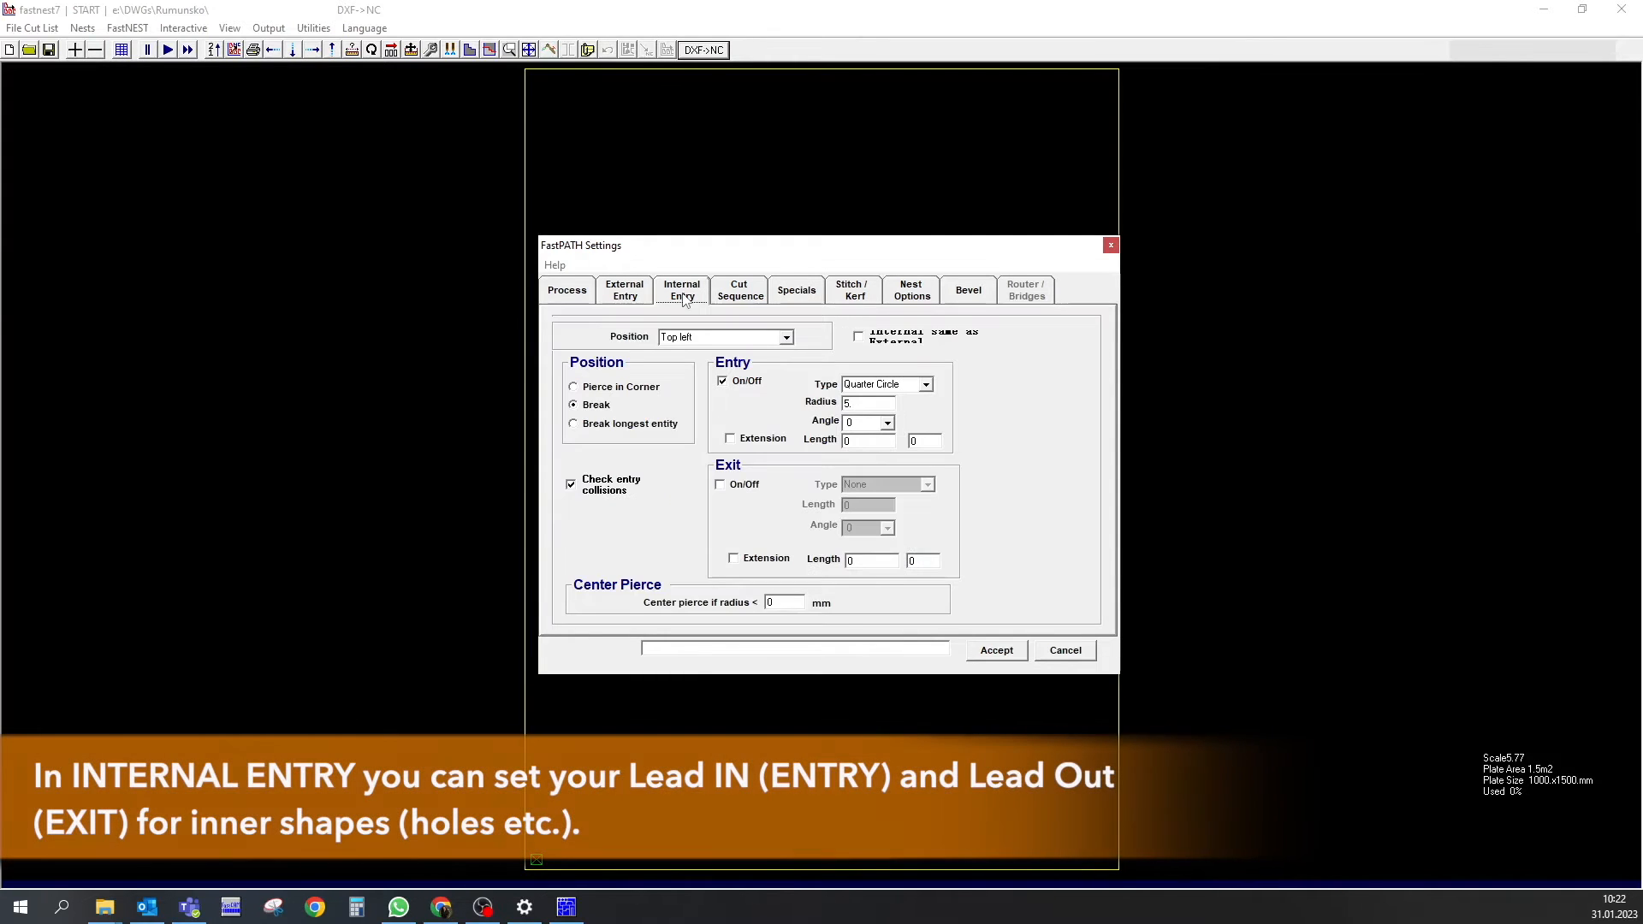
pyautogui.click(785, 338)
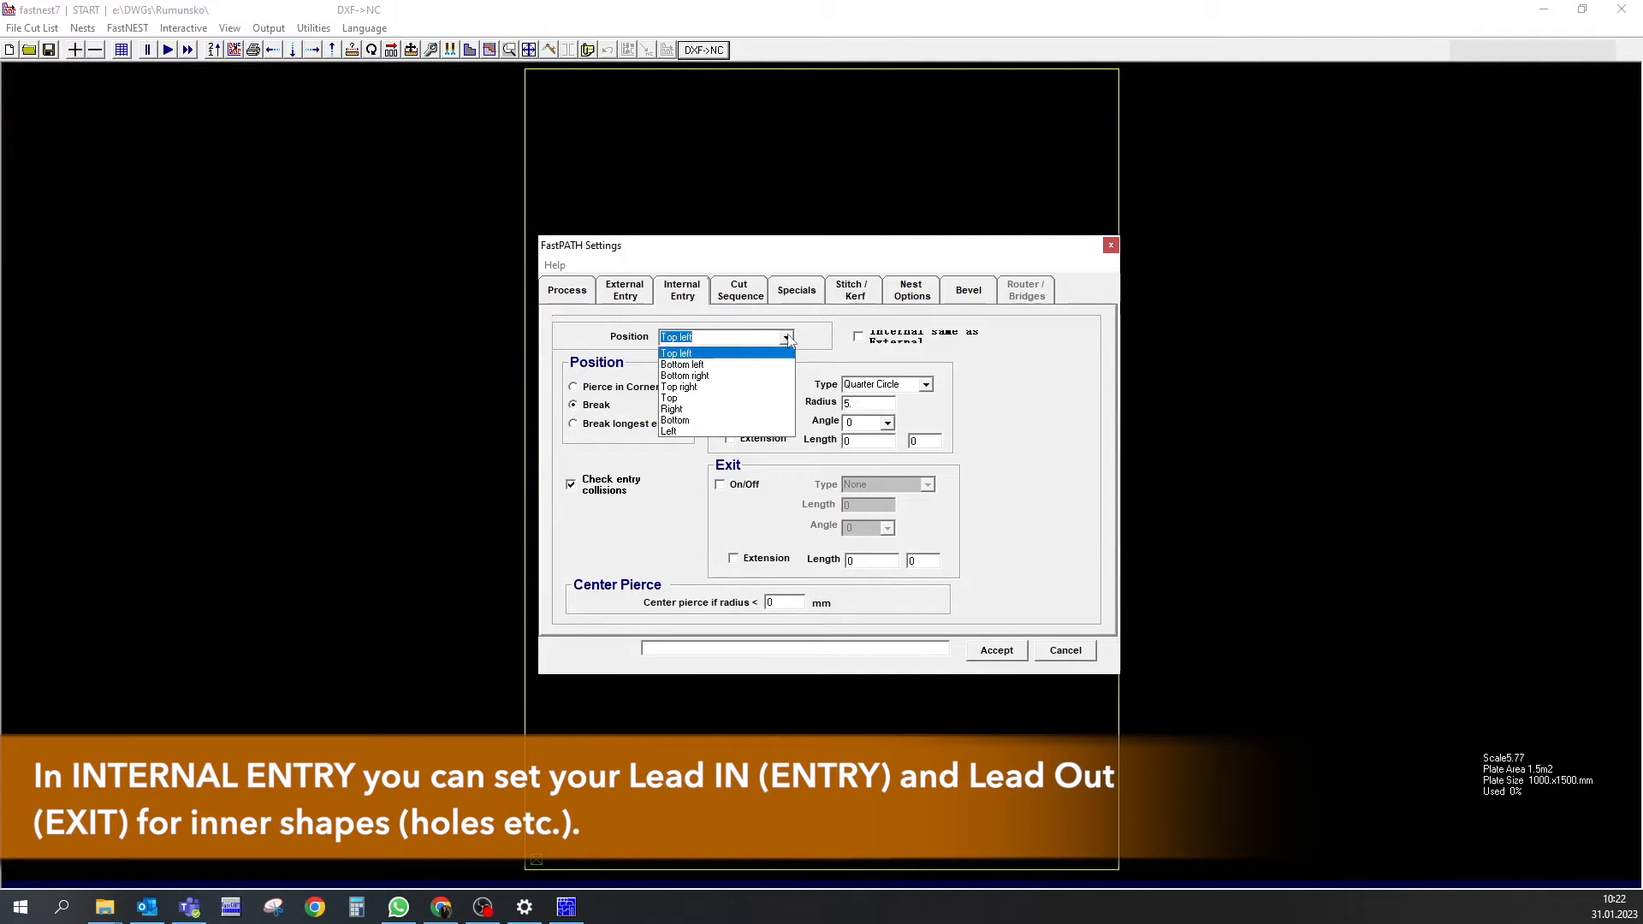
pyautogui.click(715, 366)
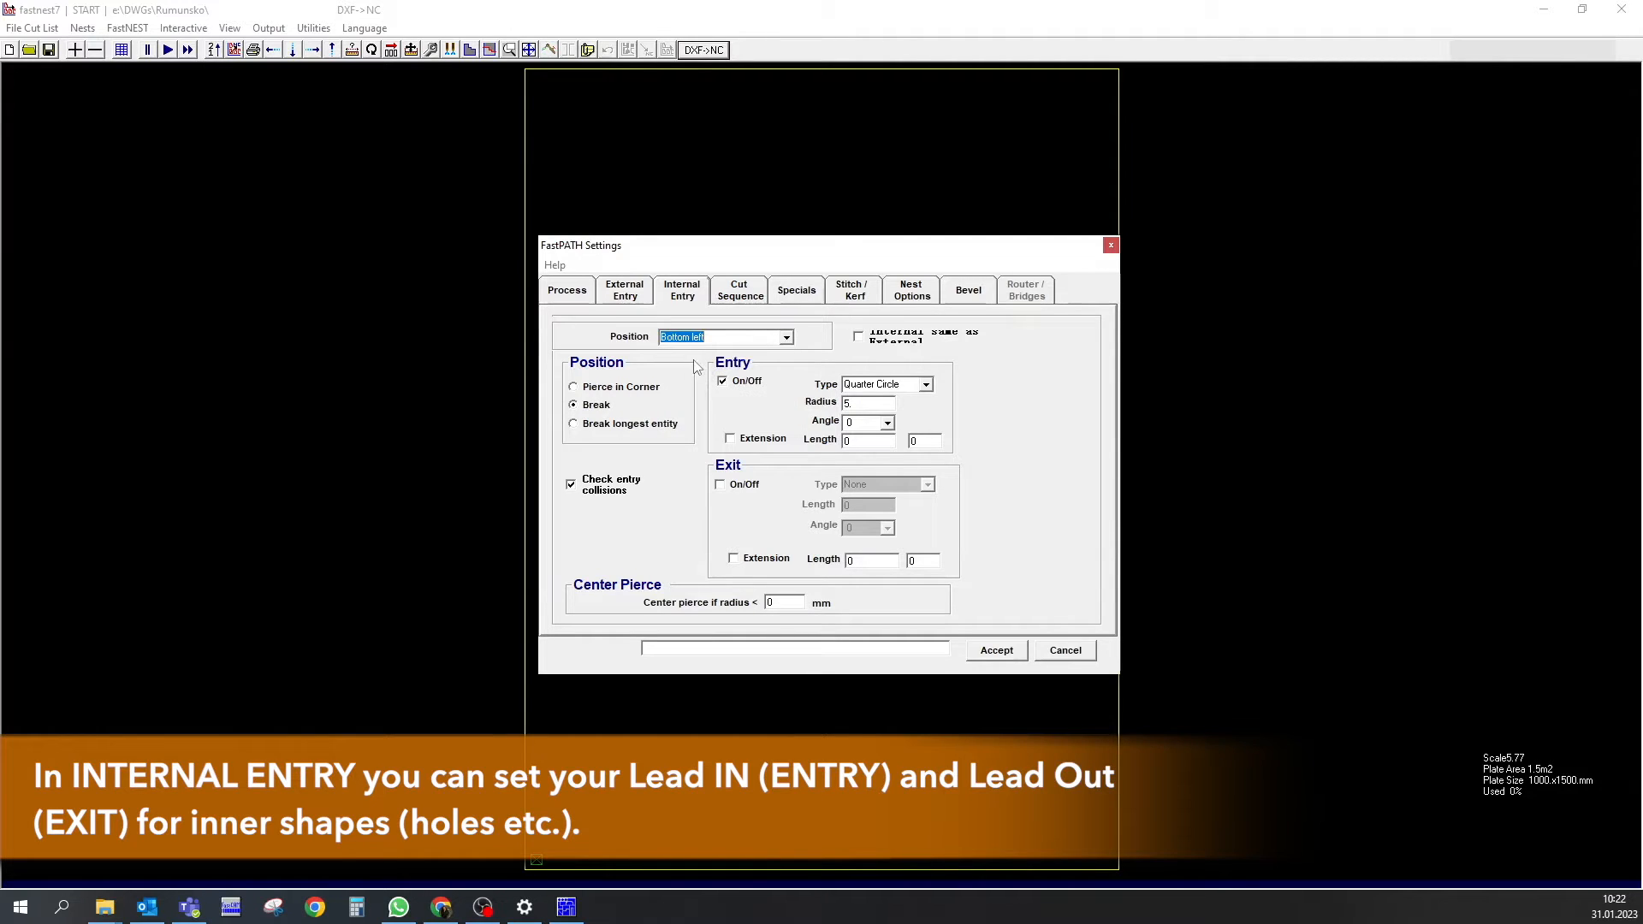
pyautogui.click(723, 487)
pyautogui.doubleClick(852, 404)
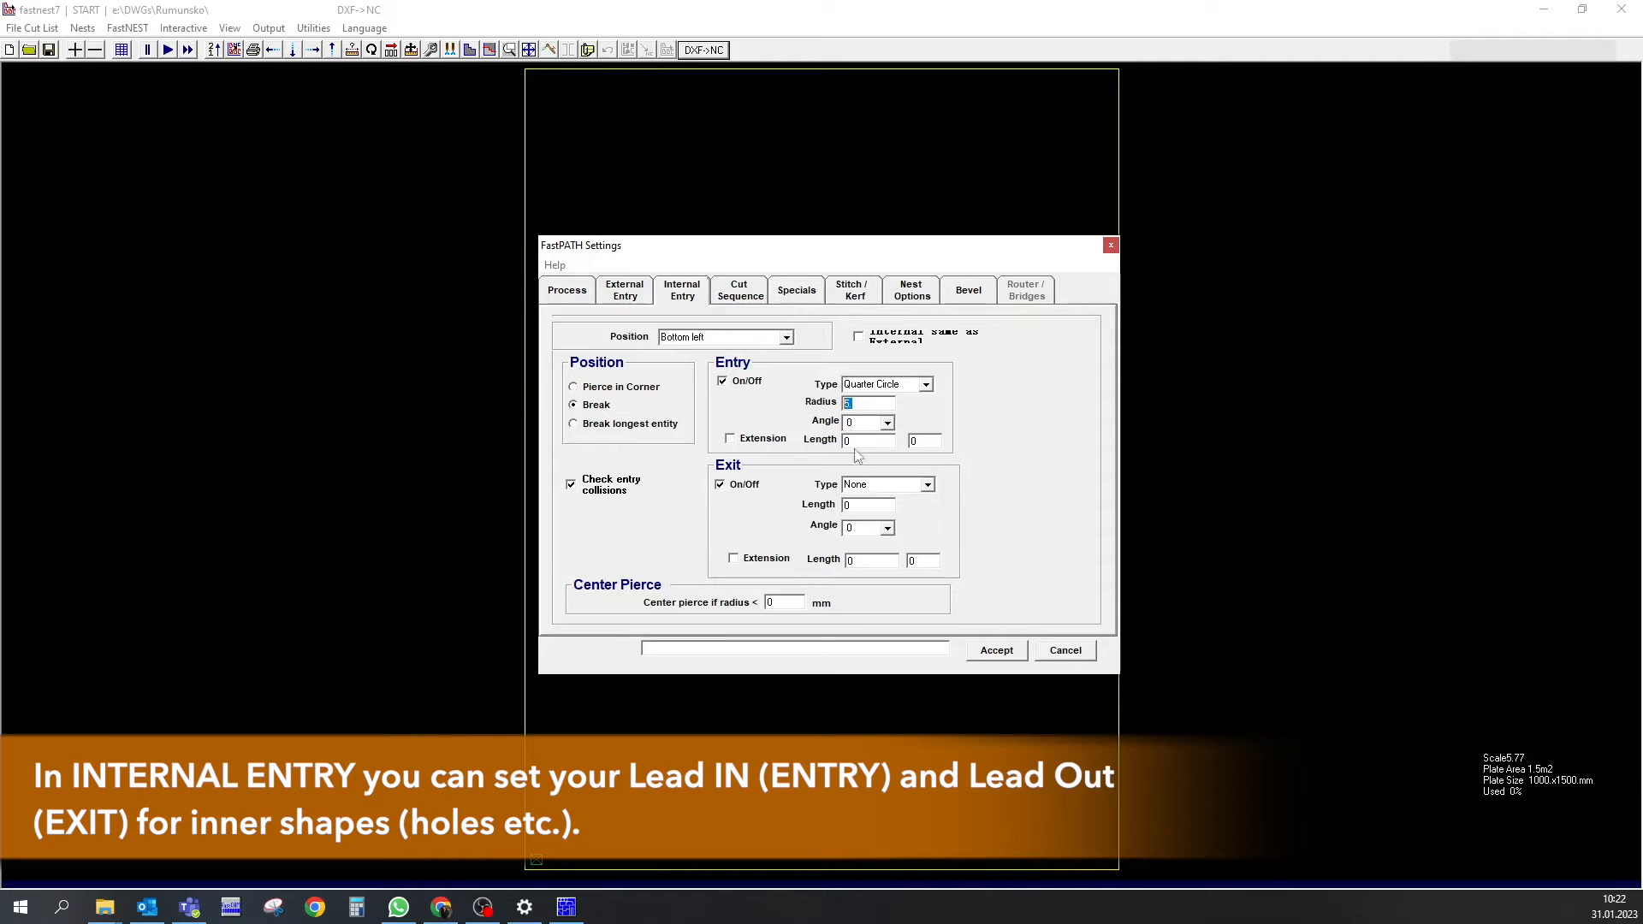
pyautogui.doubleClick(892, 484)
pyautogui.click(926, 486)
pyautogui.click(890, 529)
pyautogui.doubleClick(877, 507)
# Set the cut sequence's internal sweep to Rows
pyautogui.click(741, 291)
pyautogui.click(748, 350)
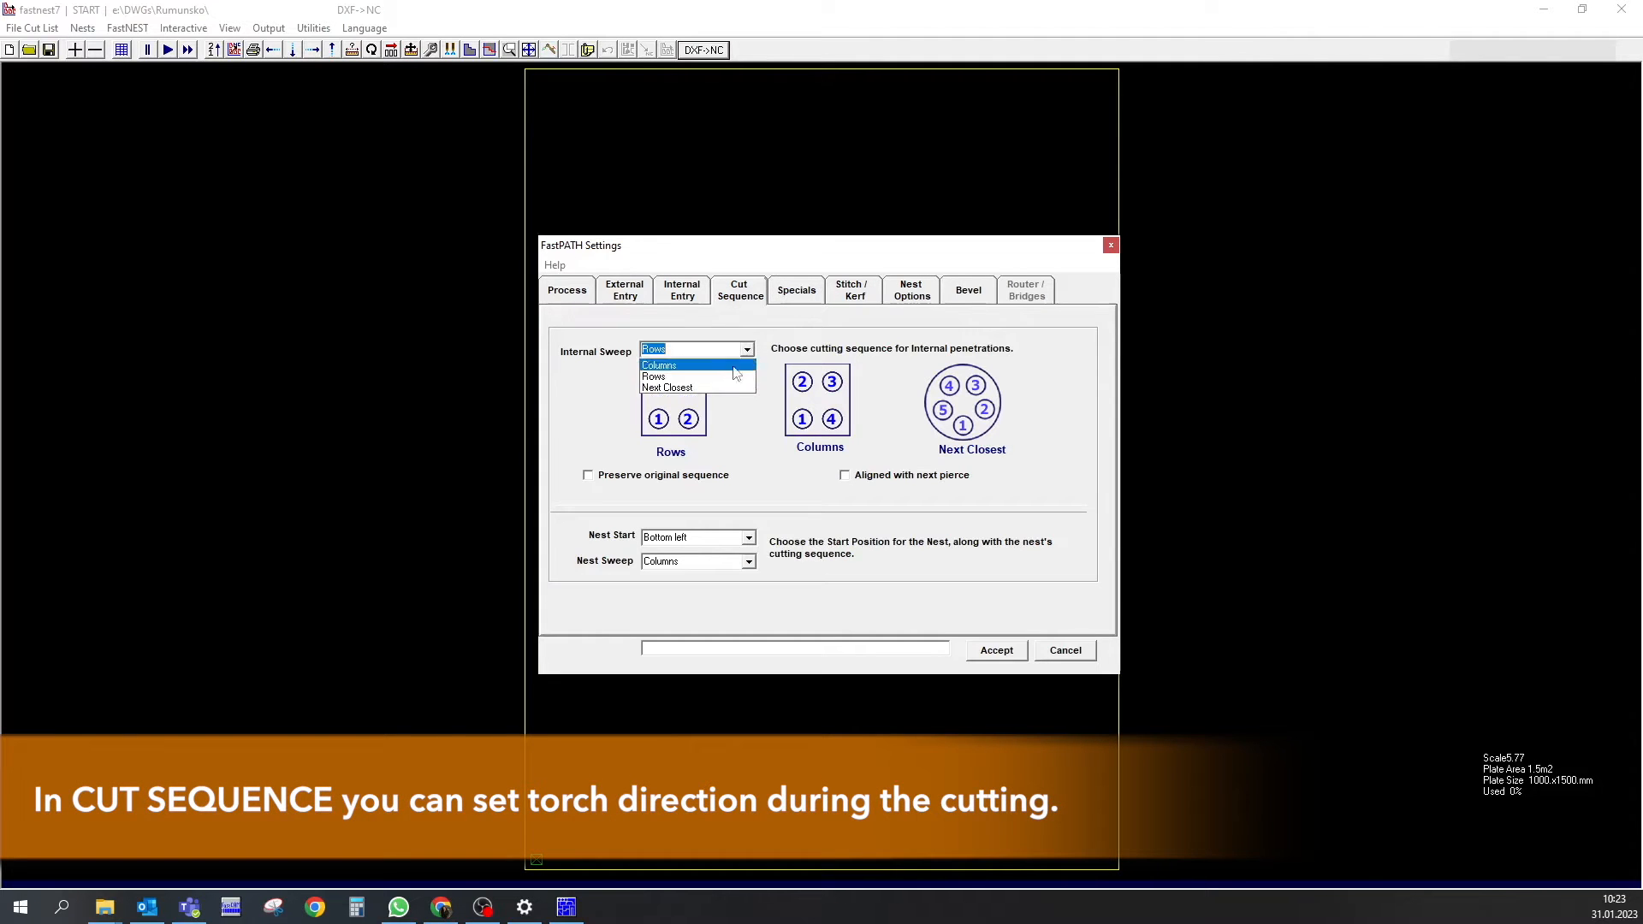
pyautogui.click(723, 378)
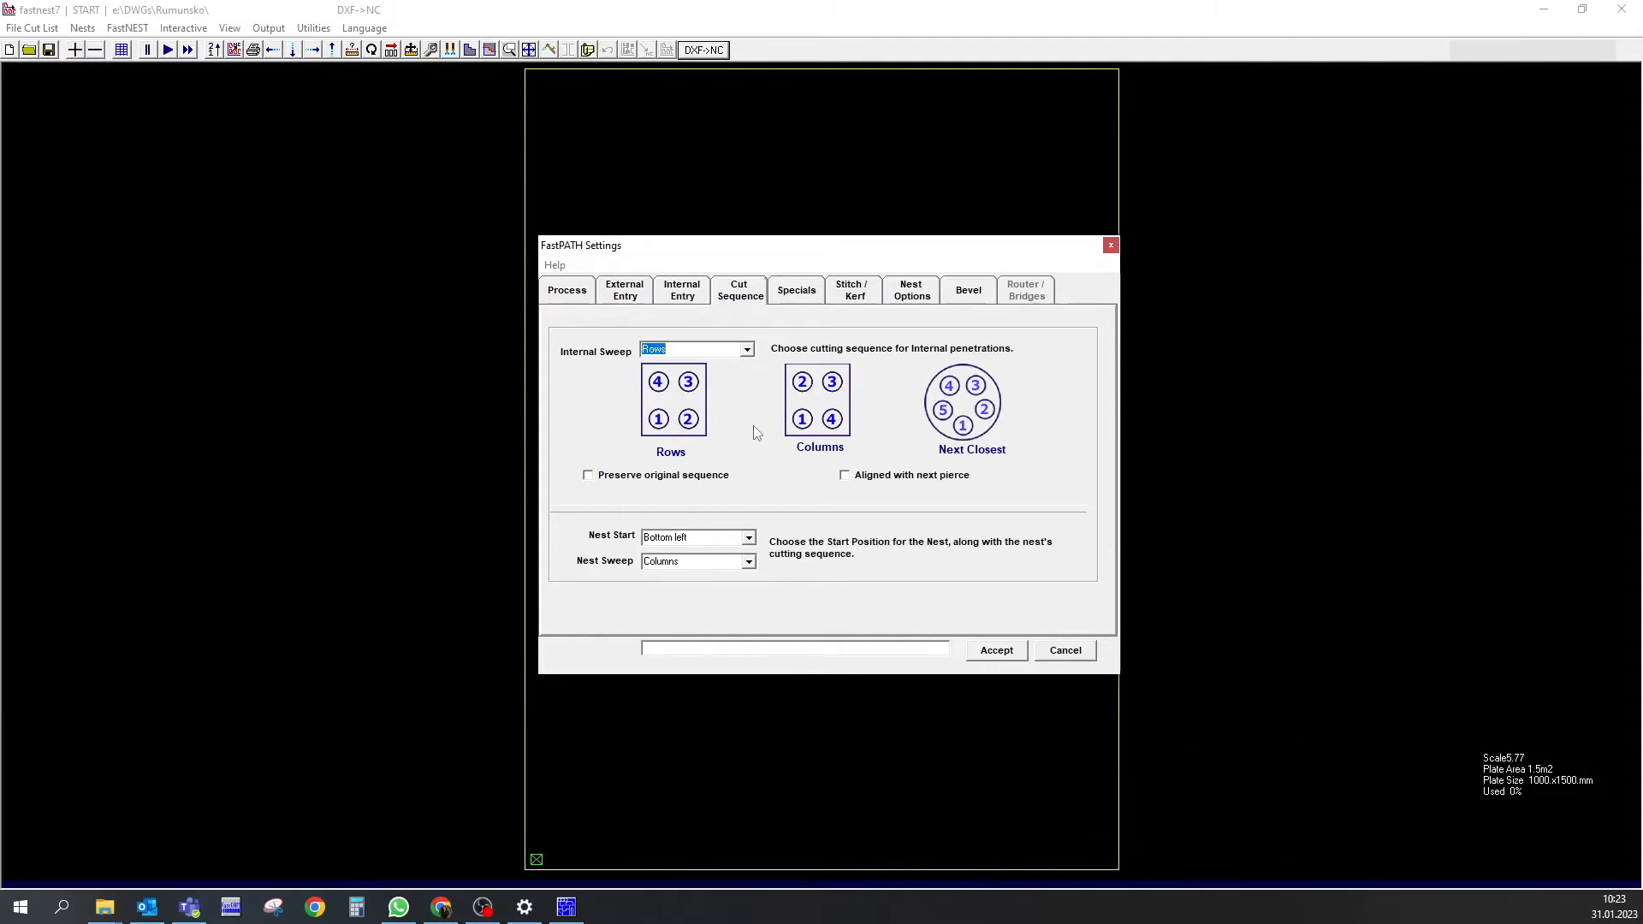
# Accept the FastPATH settings and save them as a PTH file in the FASTNEST VIDEO folder
pyautogui.click(984, 652)
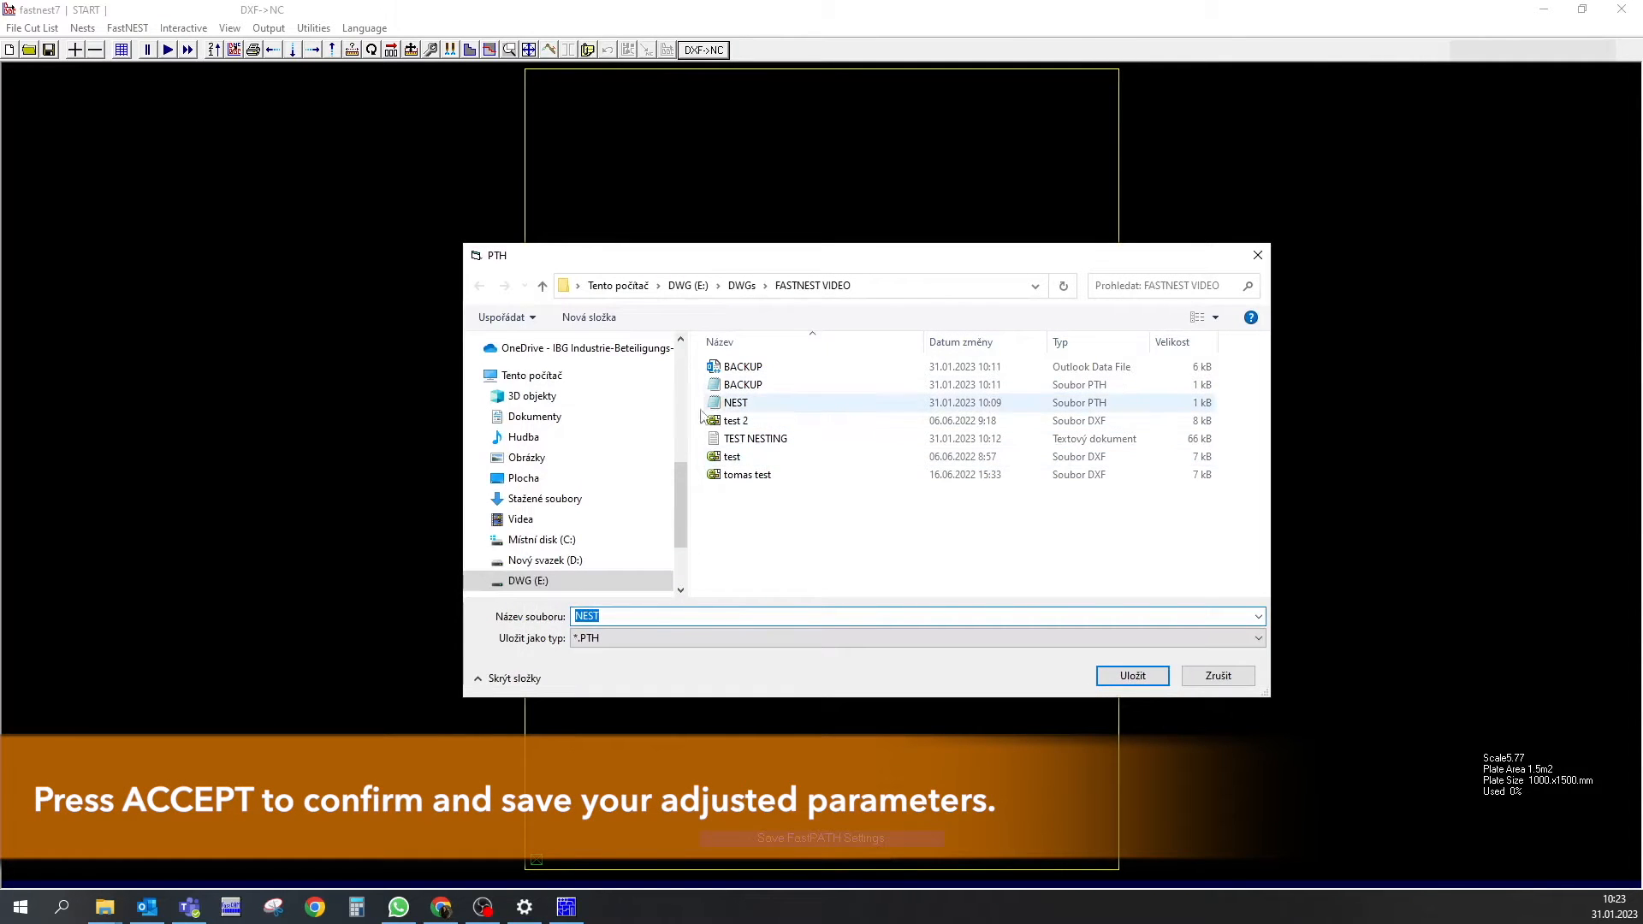
pyautogui.click(617, 616)
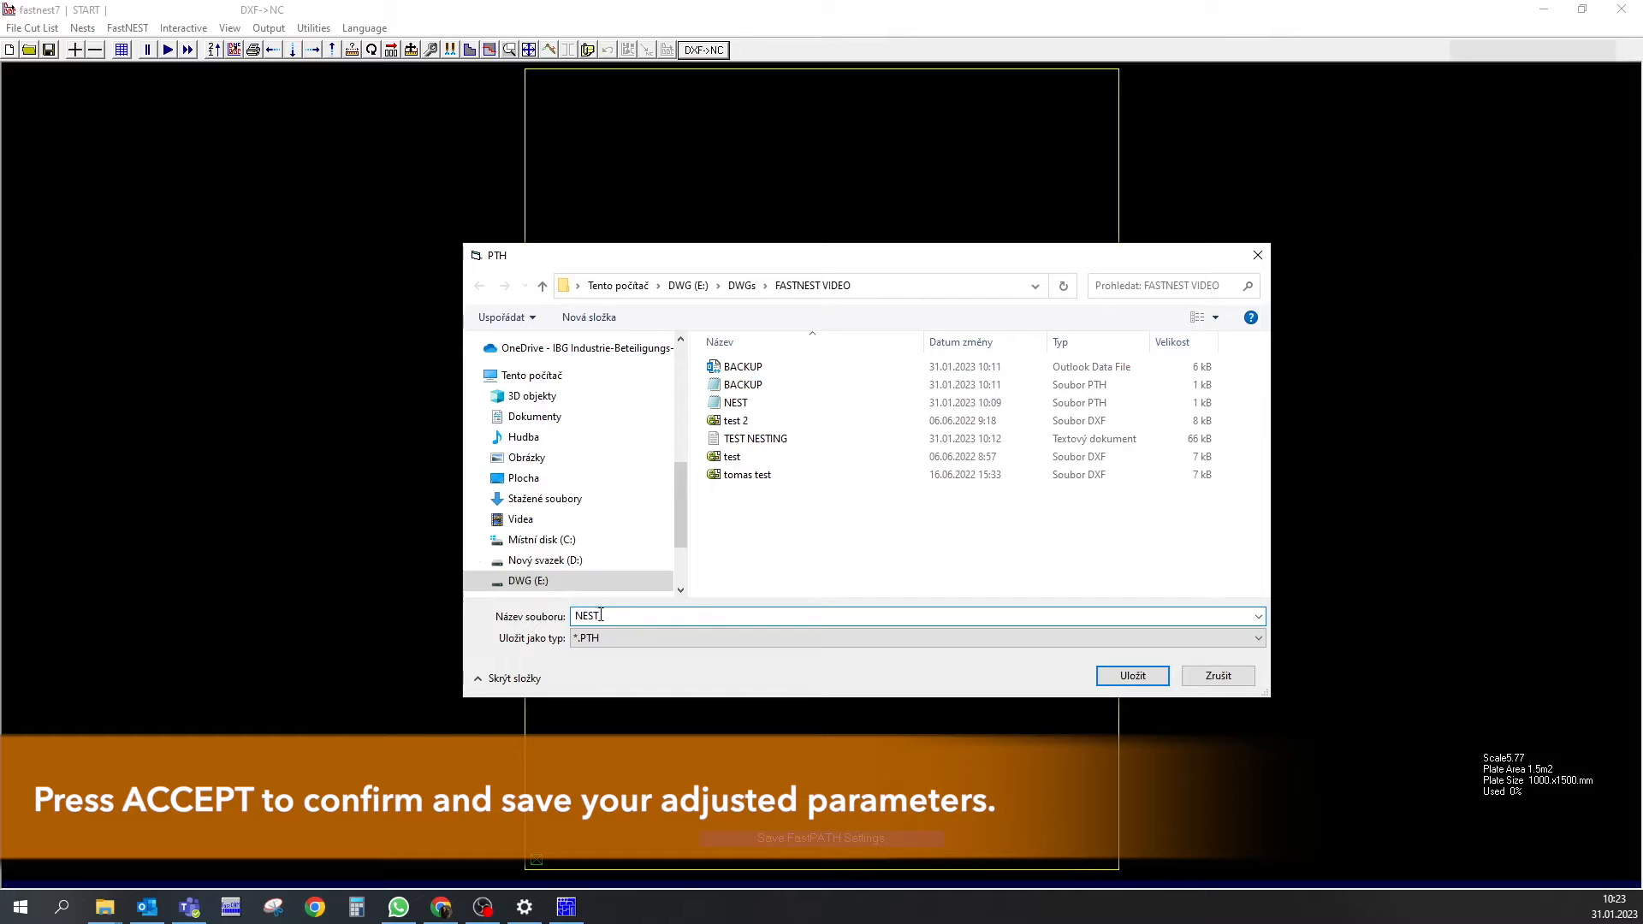
pyautogui.doubleClick(599, 615)
pyautogui.click(1142, 676)
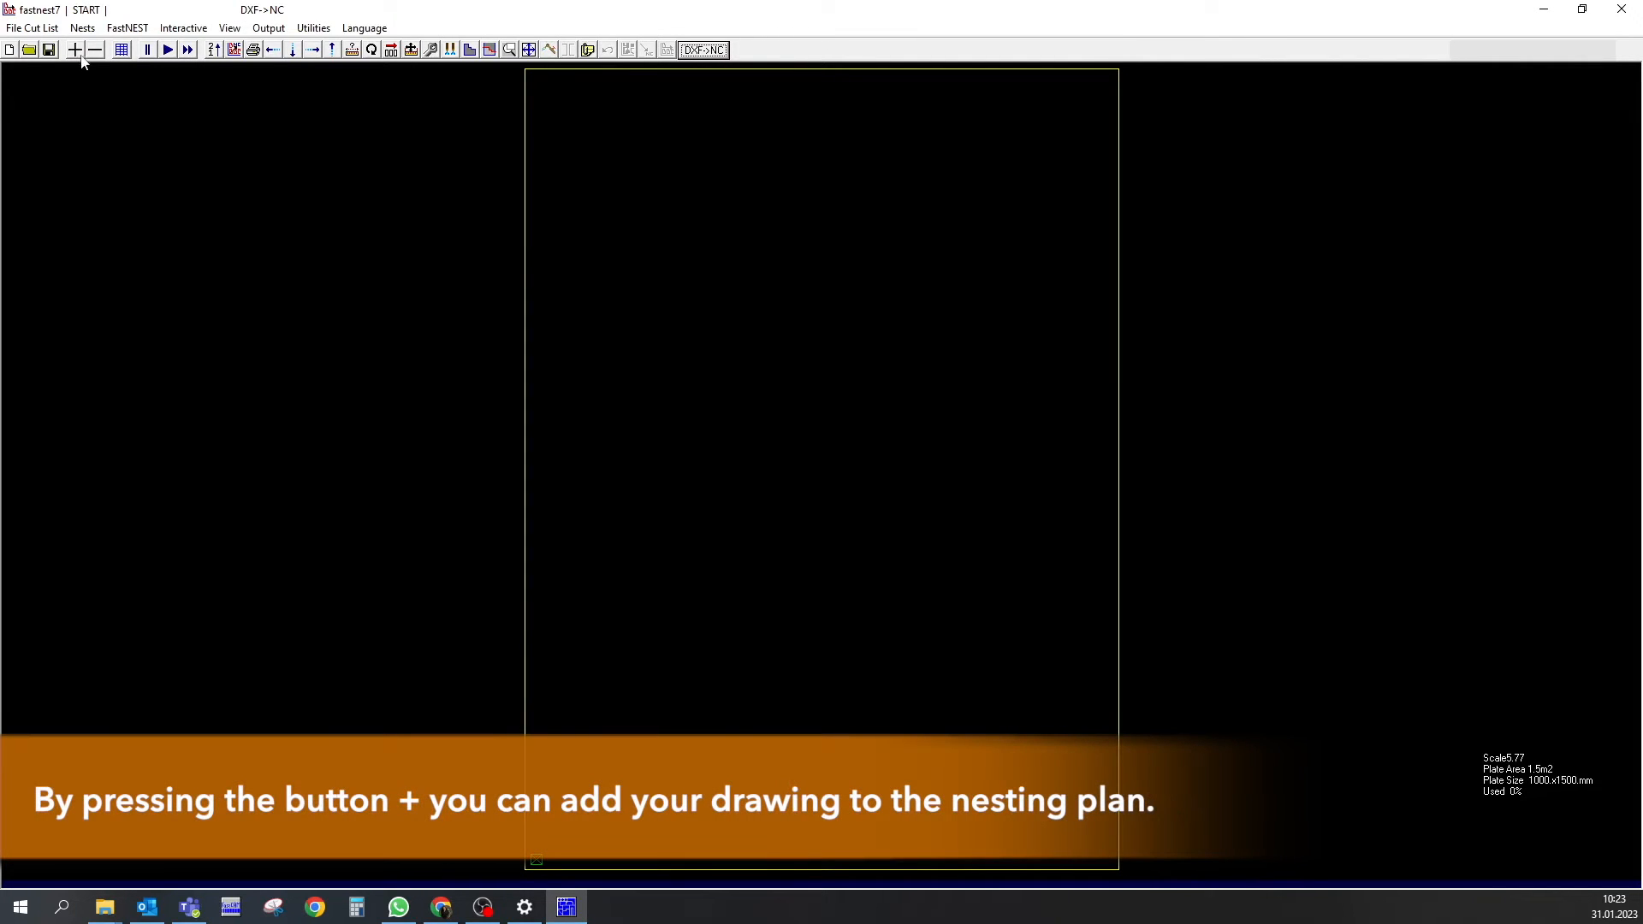
# Add the part test 2.dxf to the nest and set its required quantity to 5
pyautogui.click(75, 51)
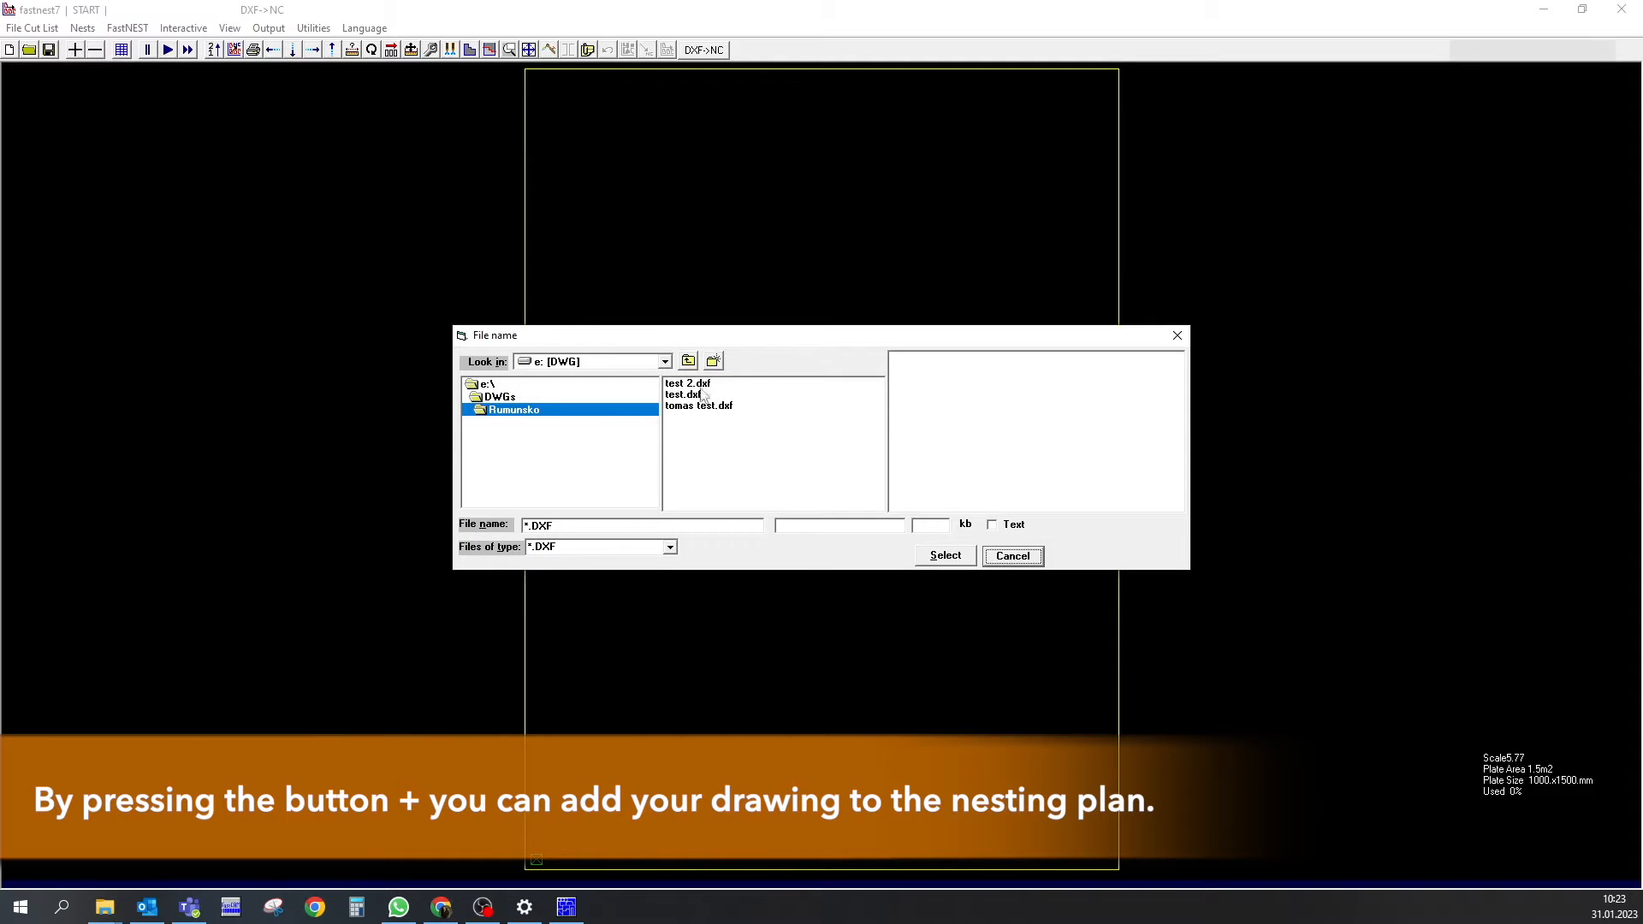
pyautogui.click(689, 384)
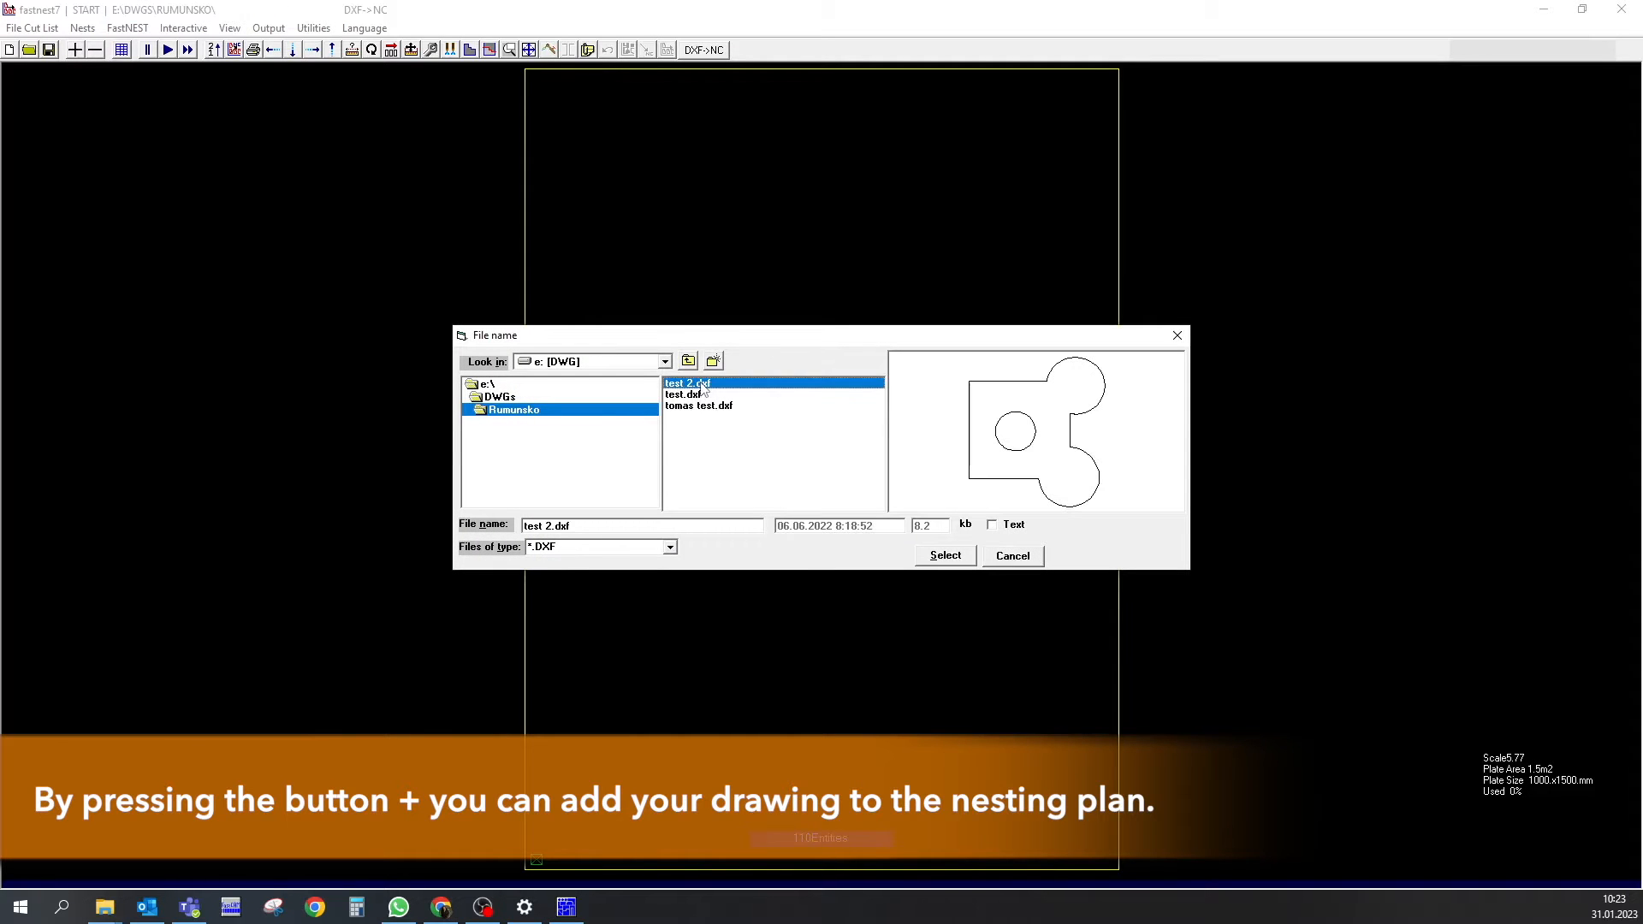
pyautogui.click(946, 556)
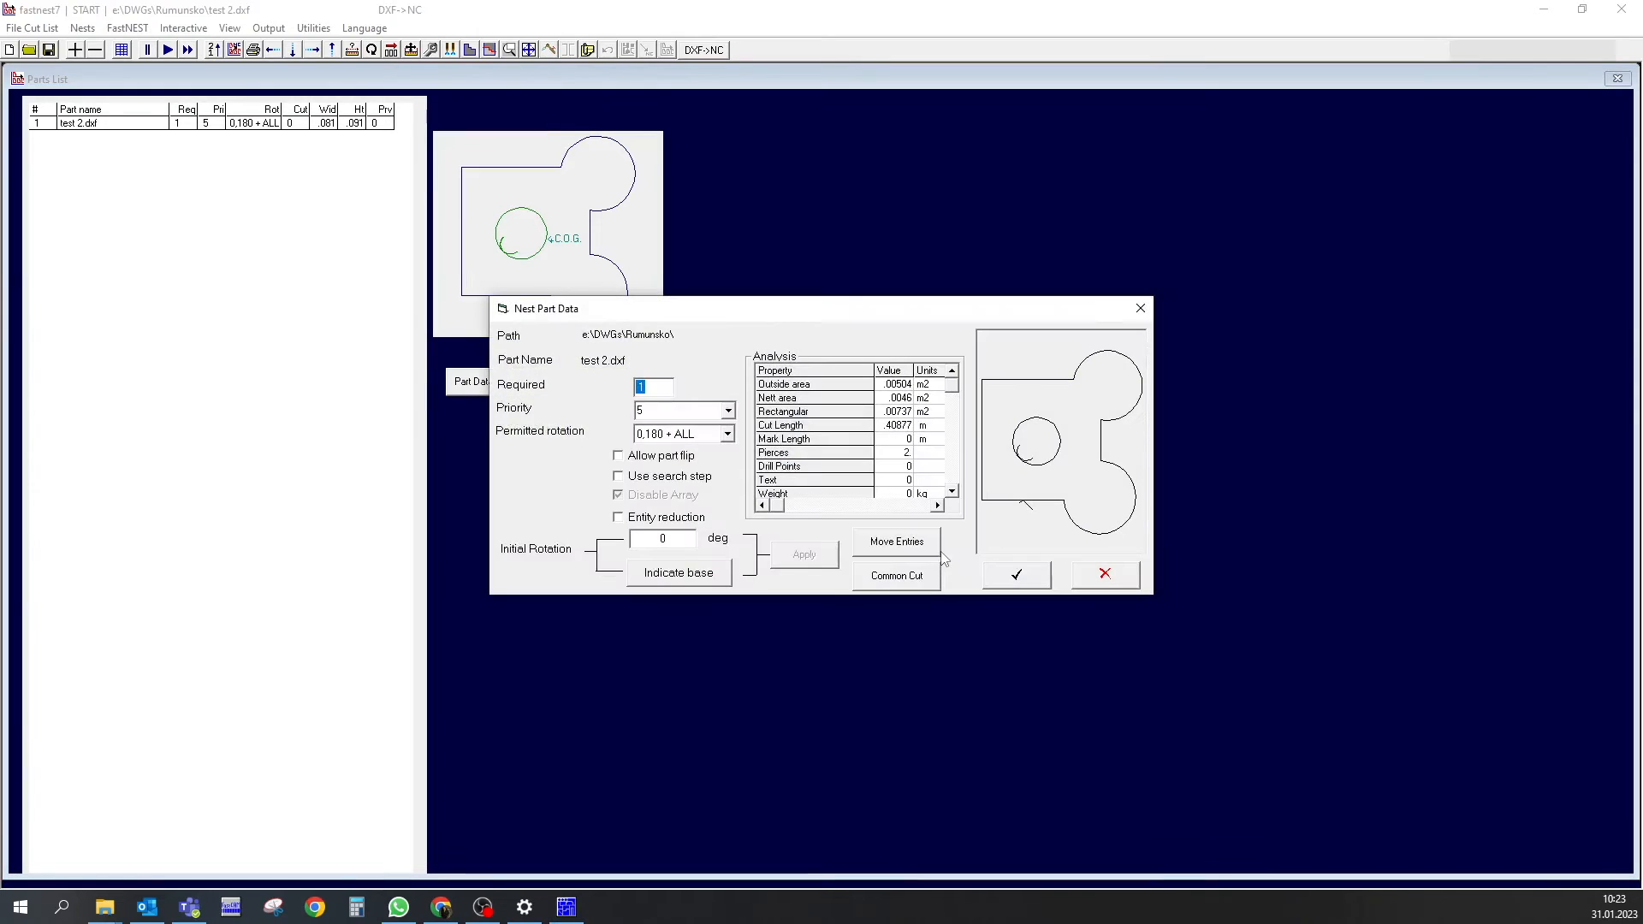
pyautogui.write('5')
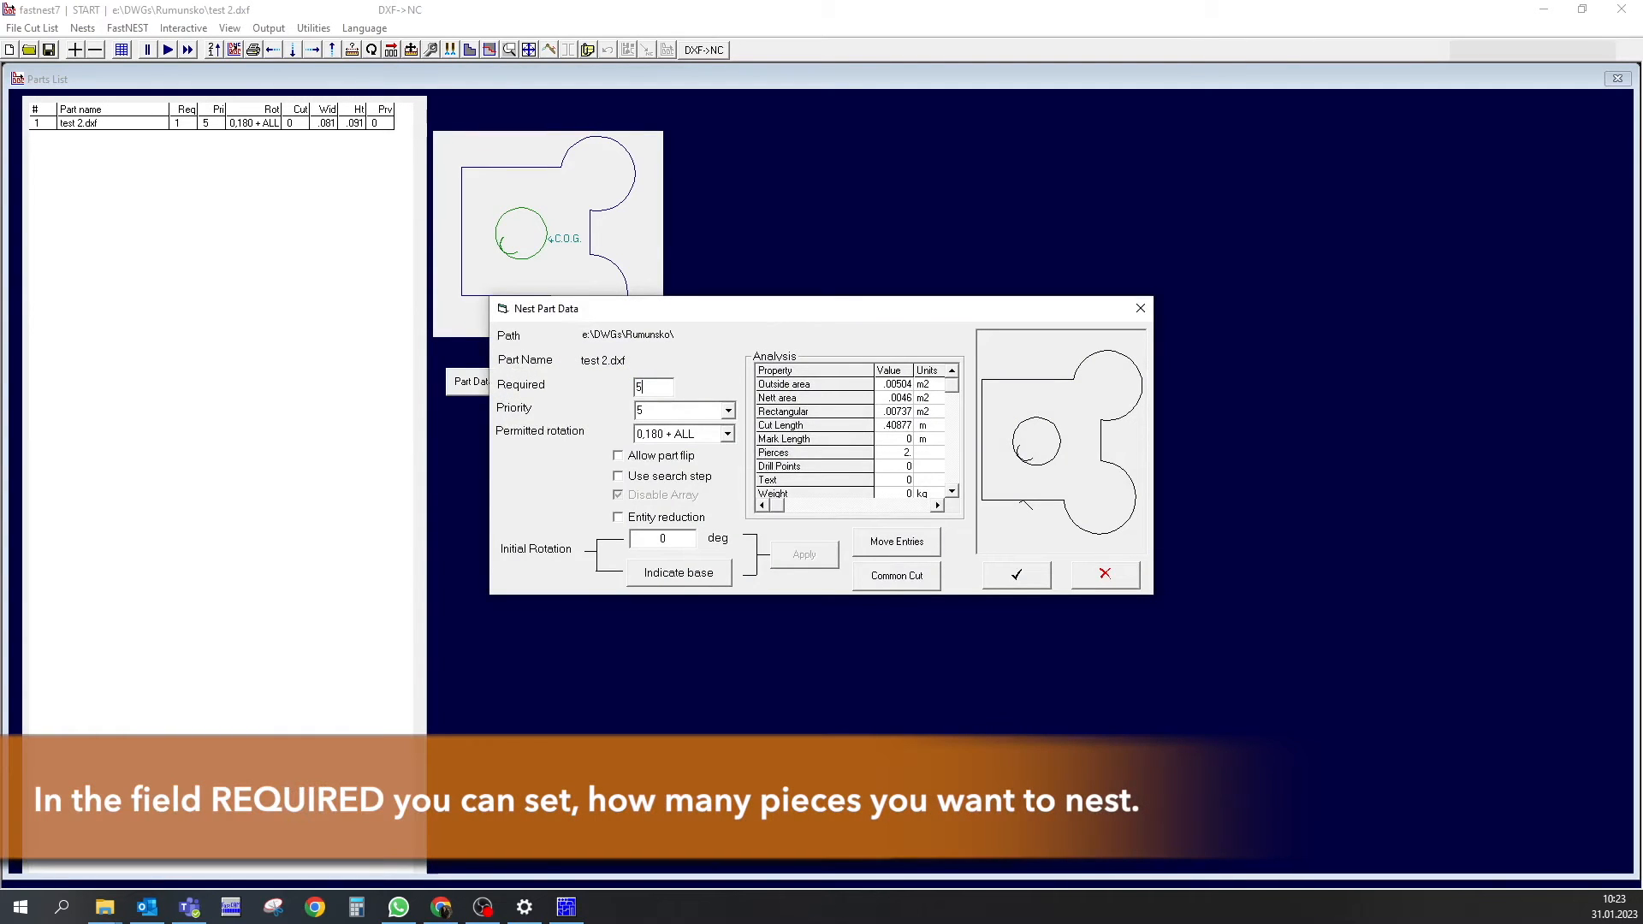
pyautogui.click(700, 479)
# Move the start and end points of the part's external lead-in and lead-out farther out from its lower edge
pyautogui.click(881, 548)
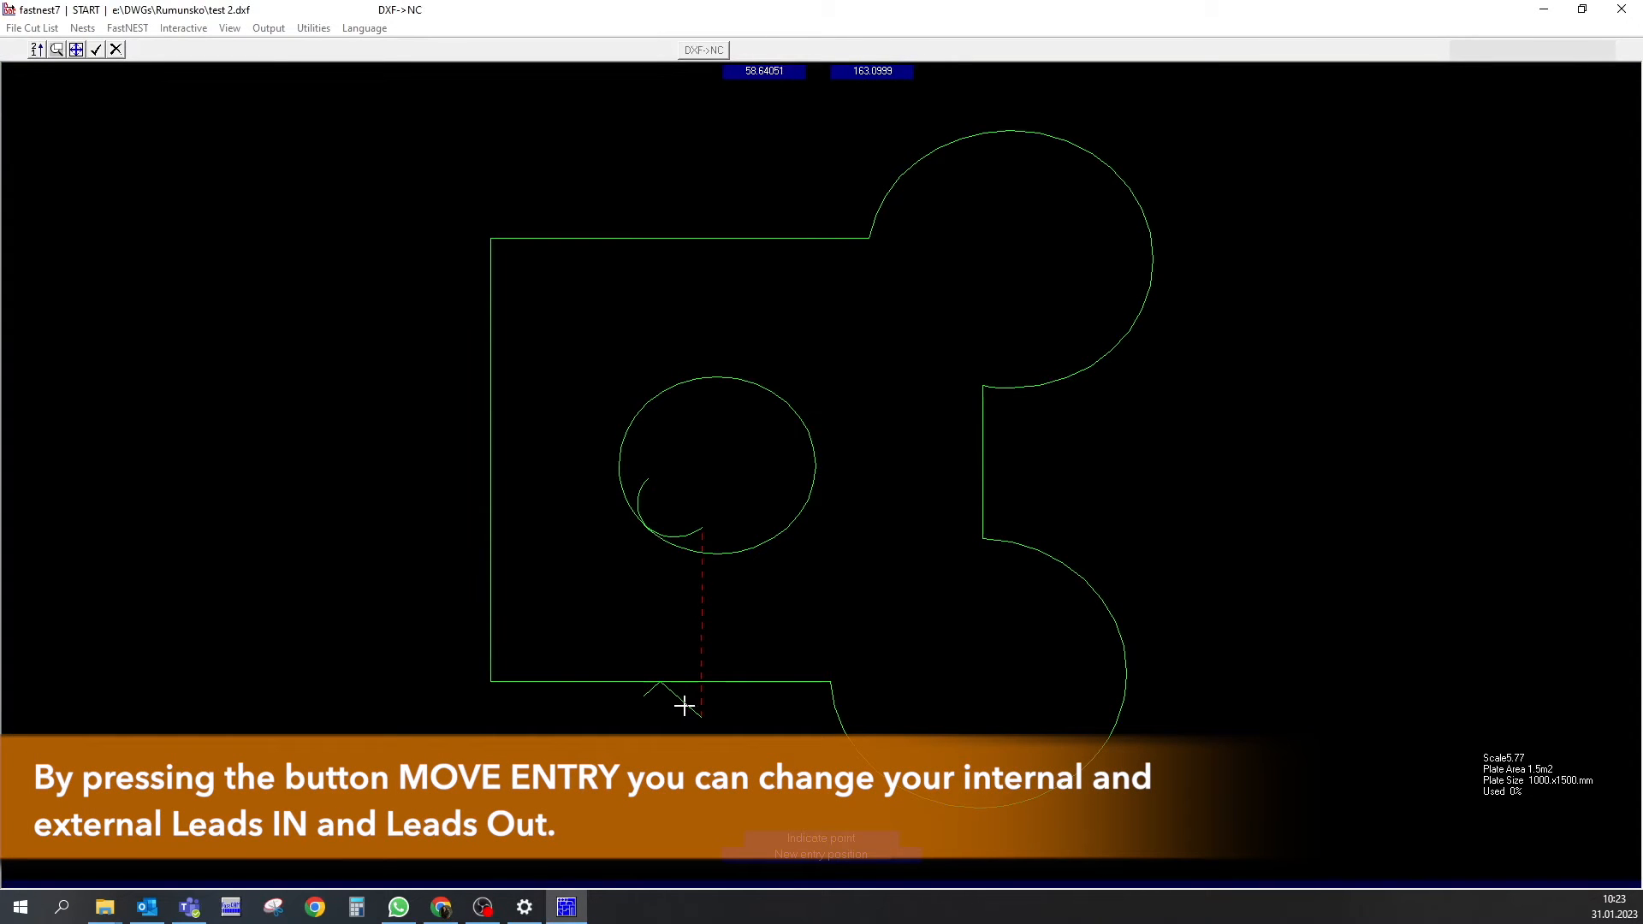
pyautogui.click(686, 707)
pyautogui.click(682, 728)
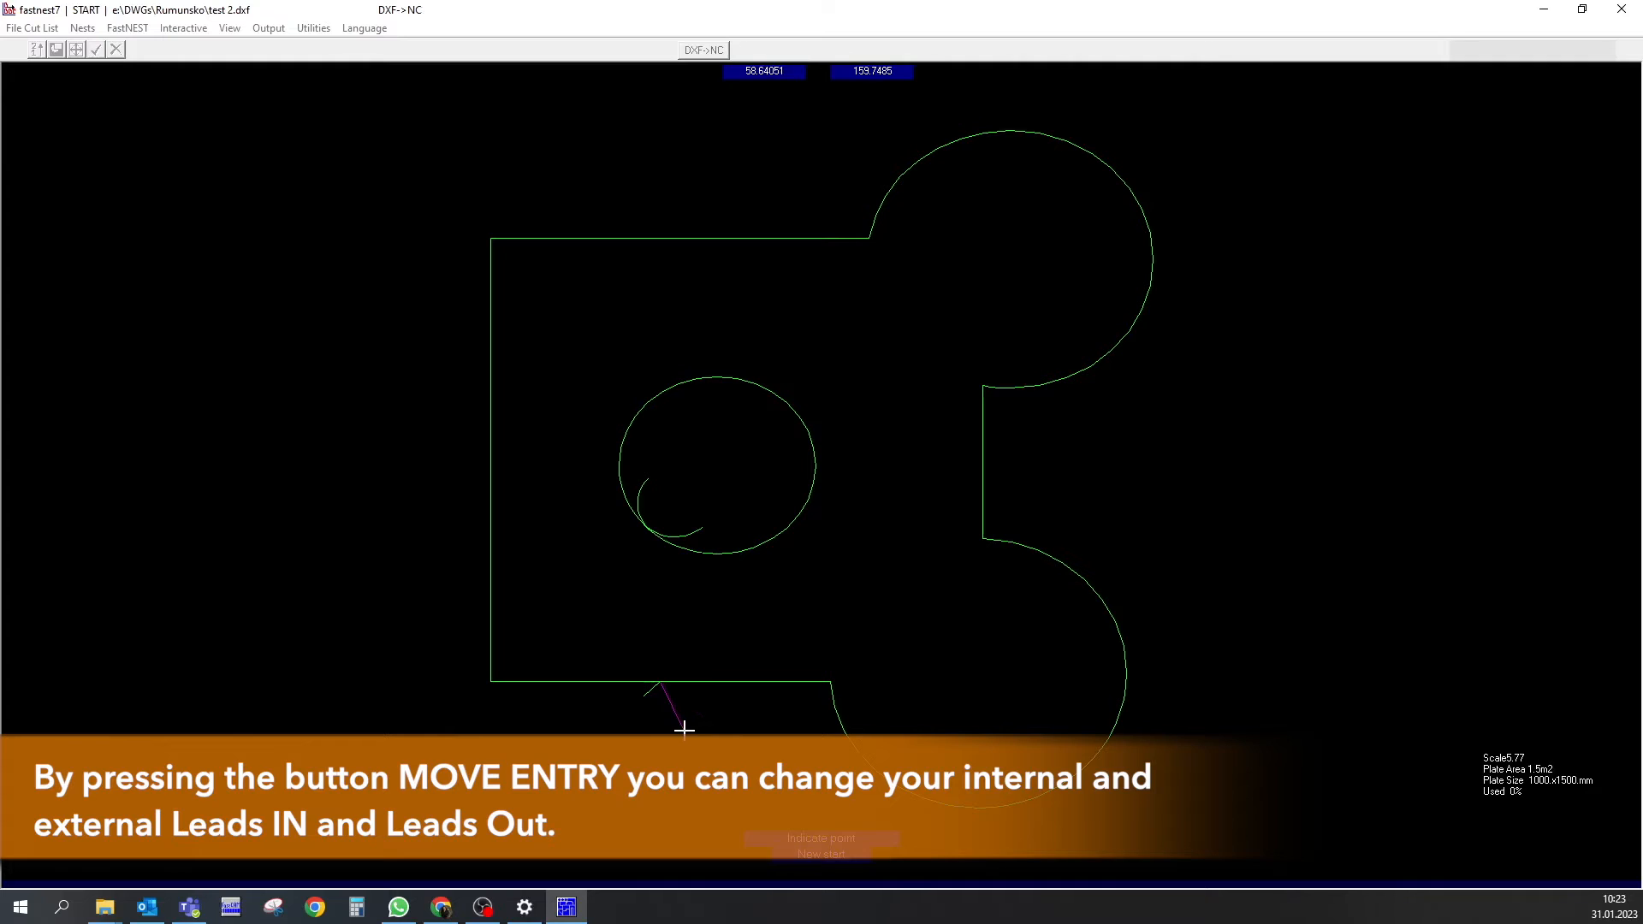
pyautogui.click(636, 718)
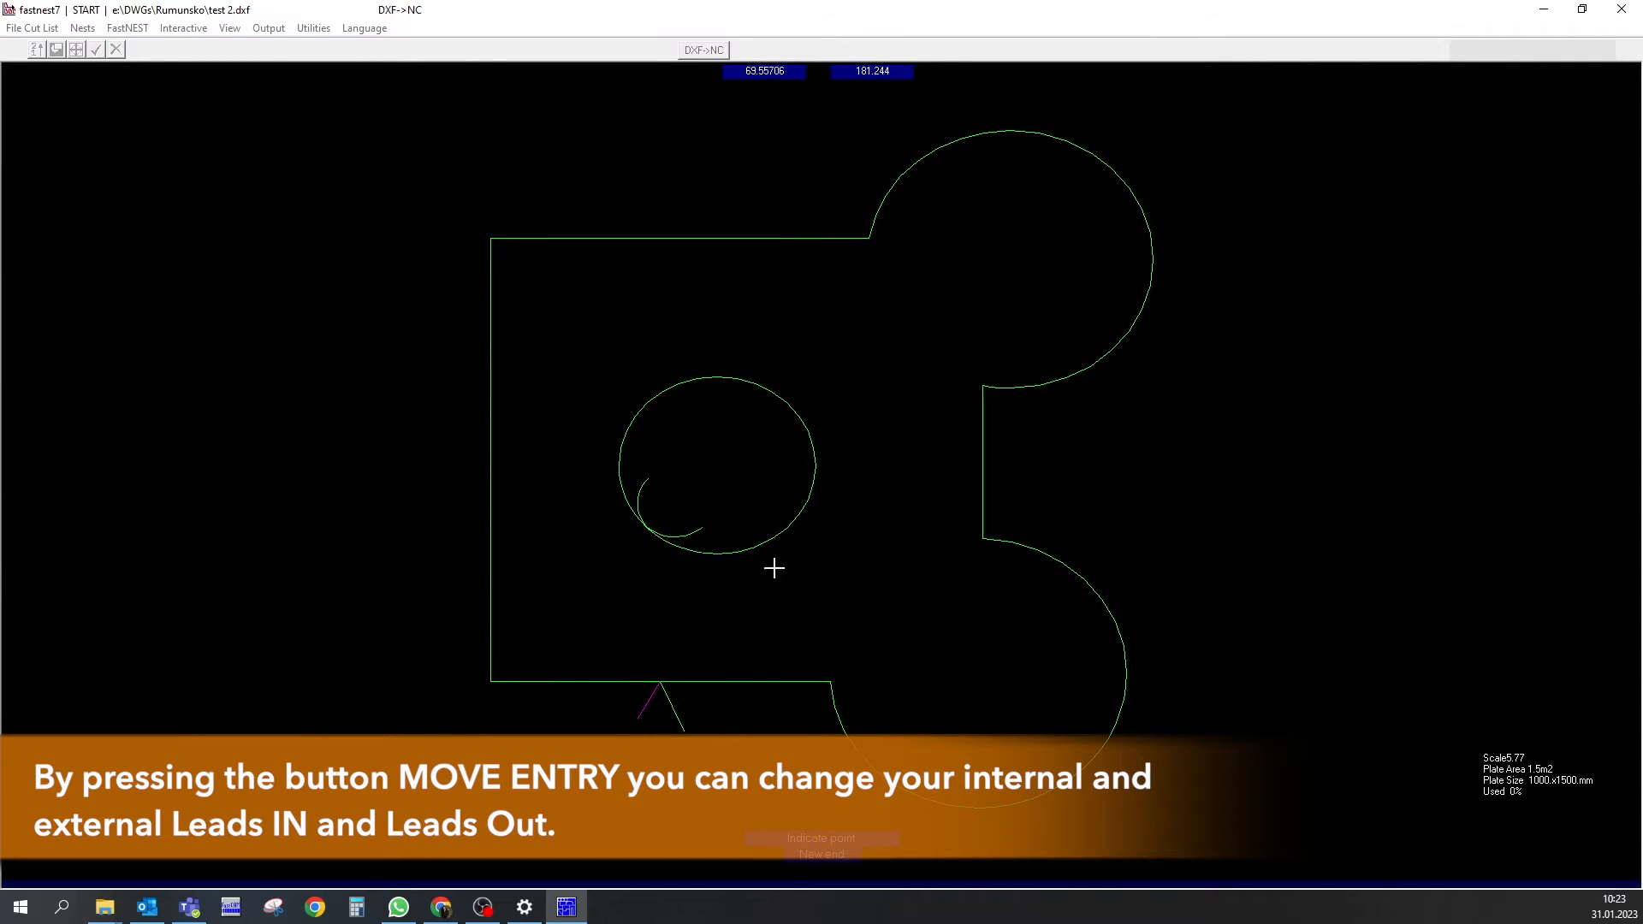
# Extend the hole's lead-in and lead-out arcs farther into the hole and accept the entry changes
pyautogui.click(700, 532)
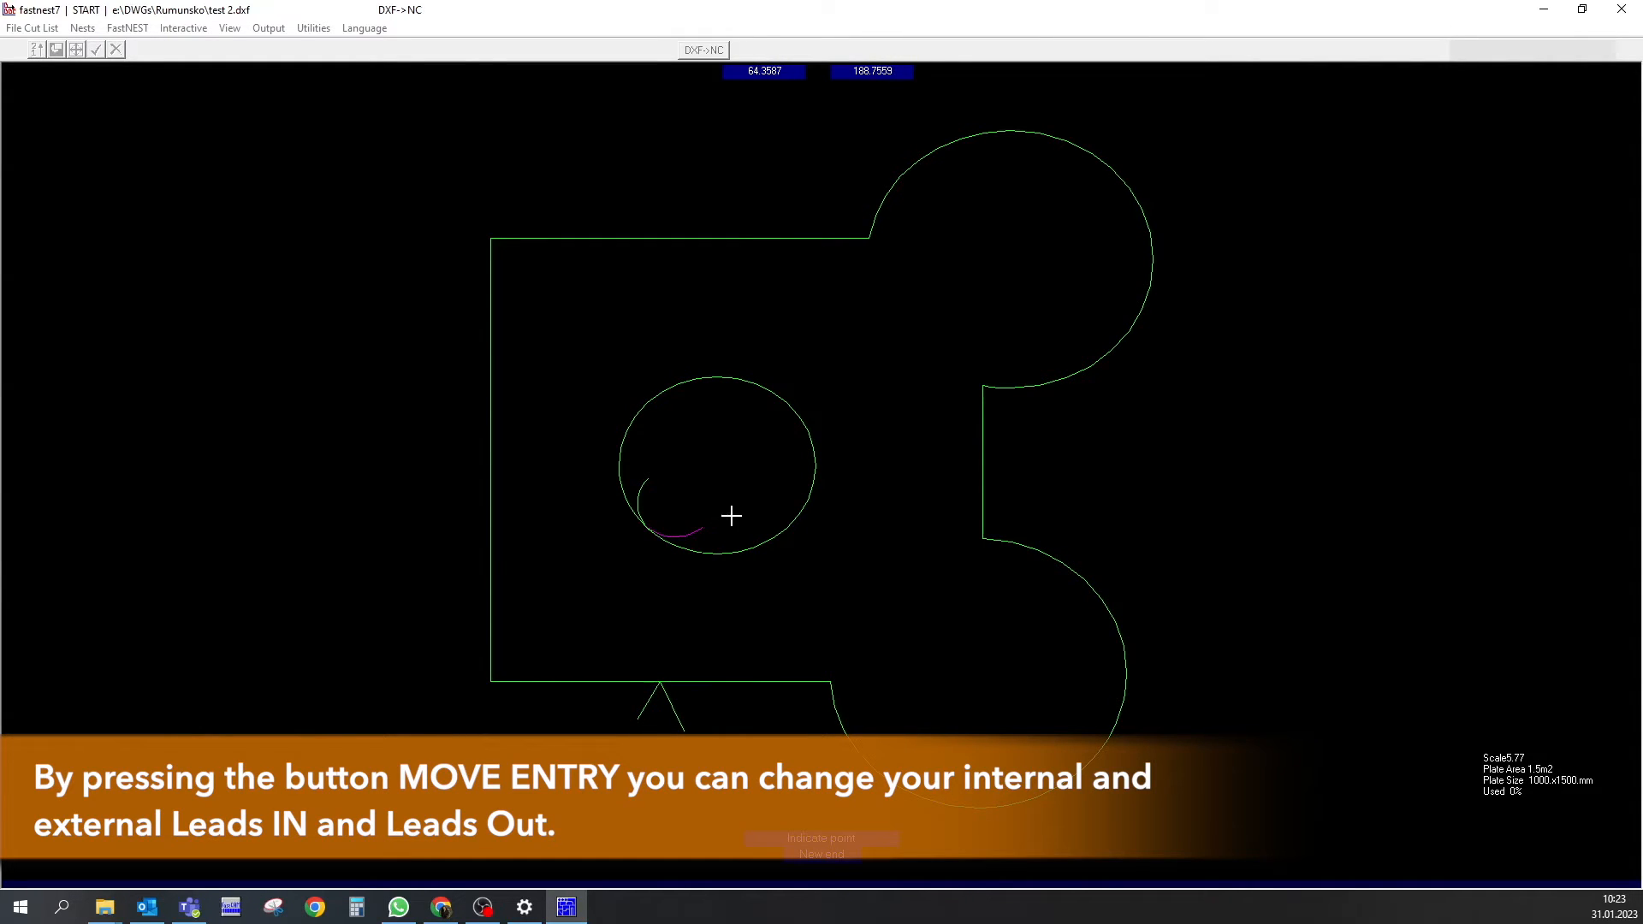
pyautogui.click(648, 481)
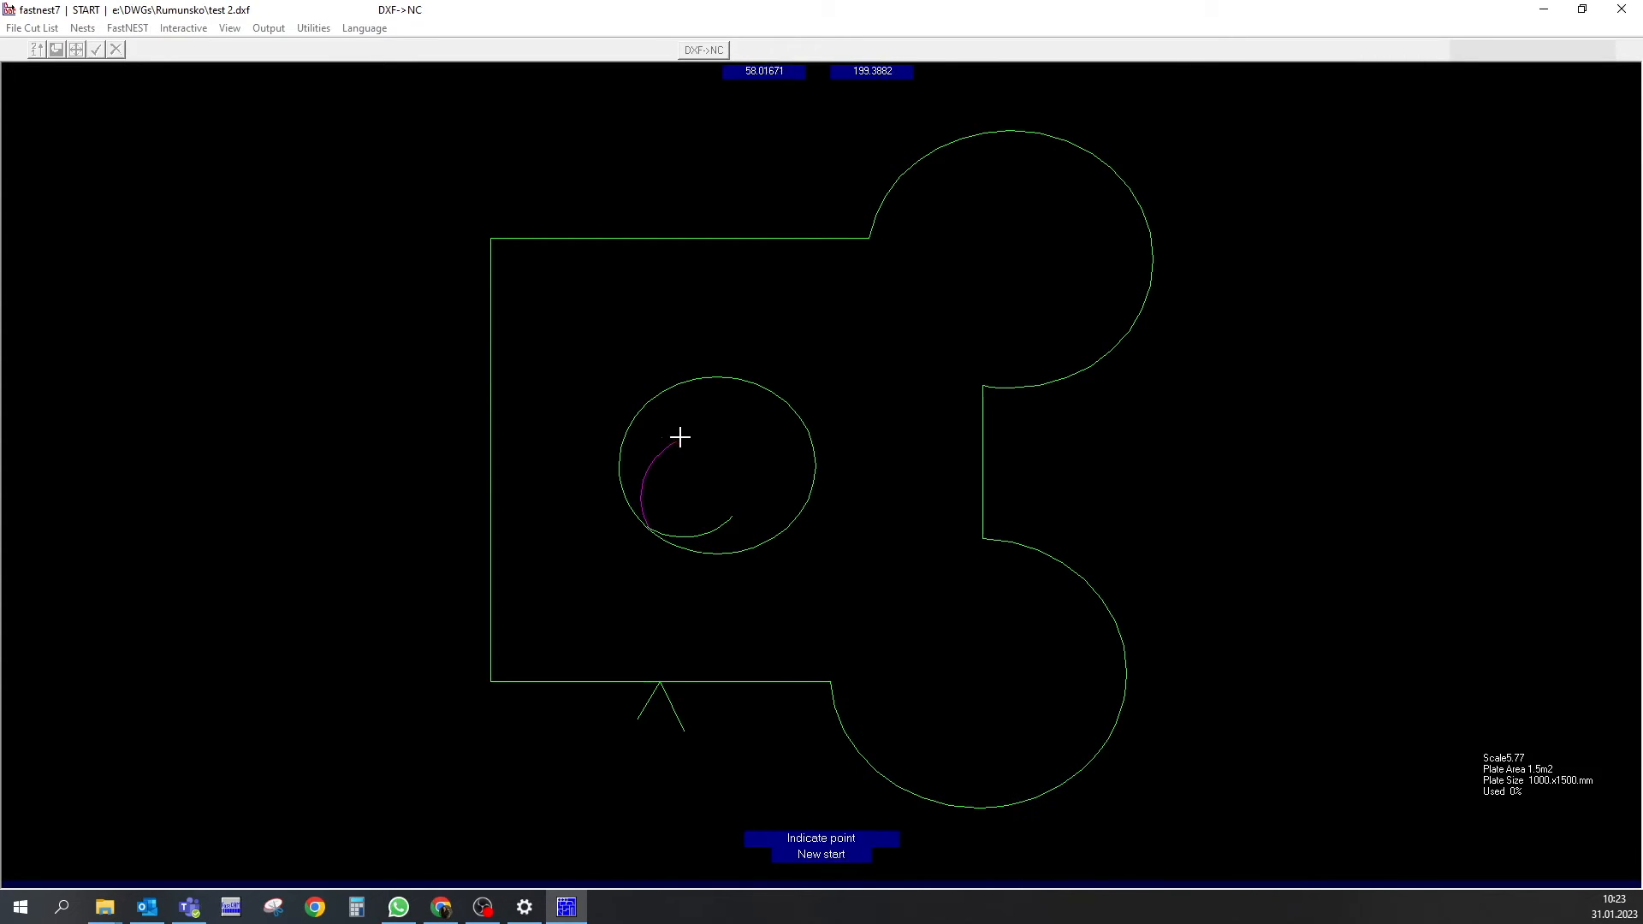
pyautogui.click(694, 440)
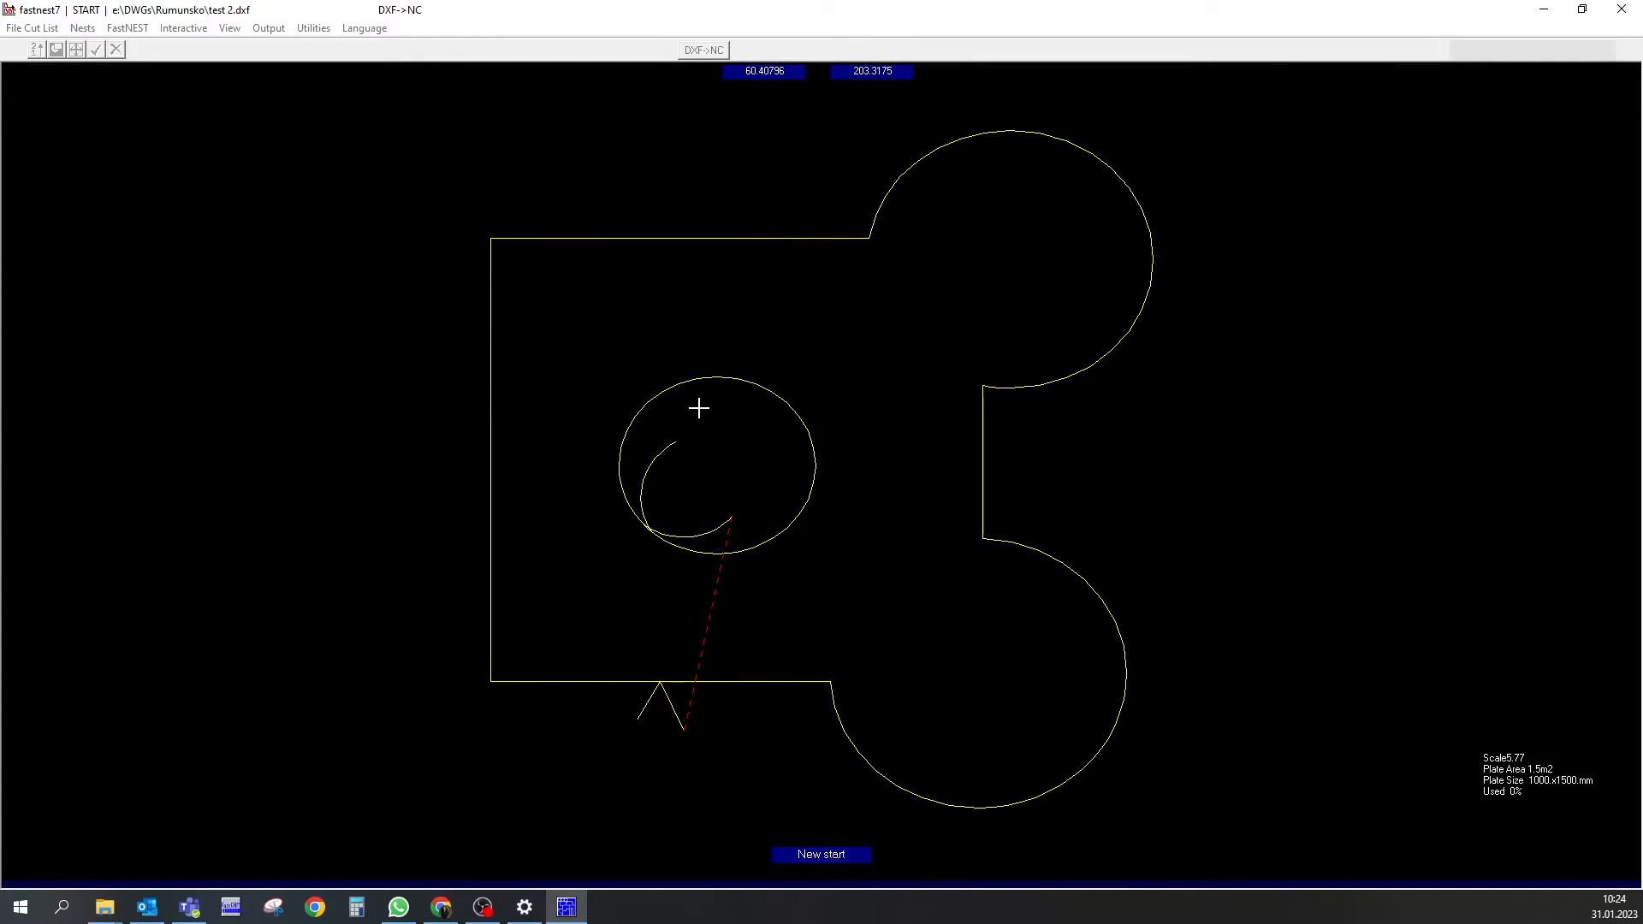
pyautogui.rightClick(727, 454)
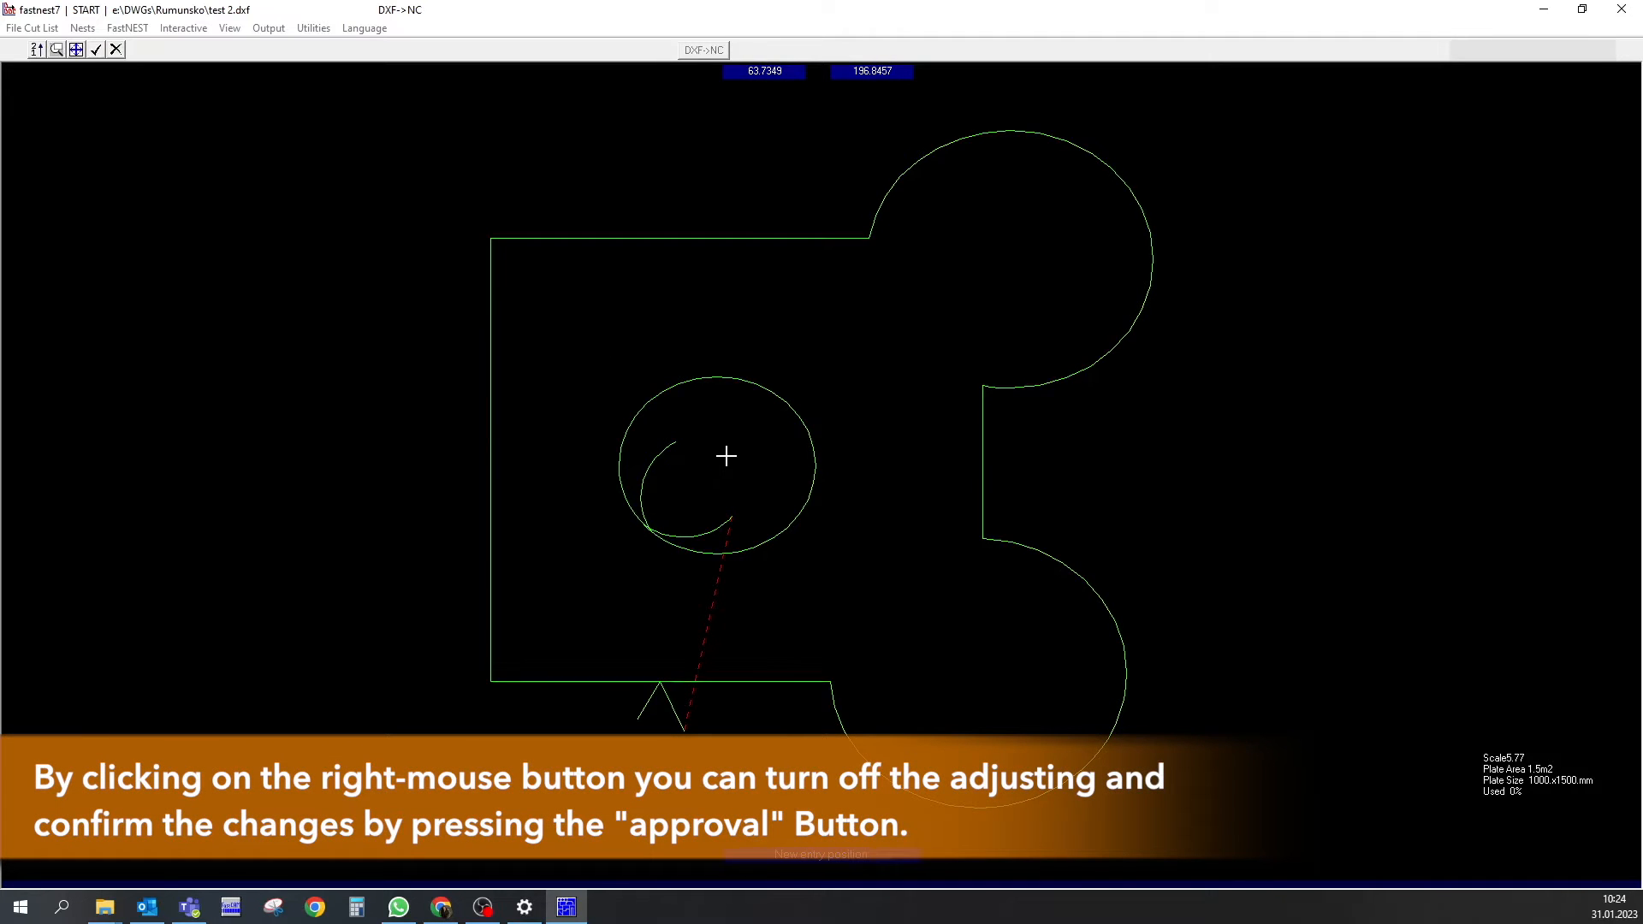
pyautogui.click(96, 49)
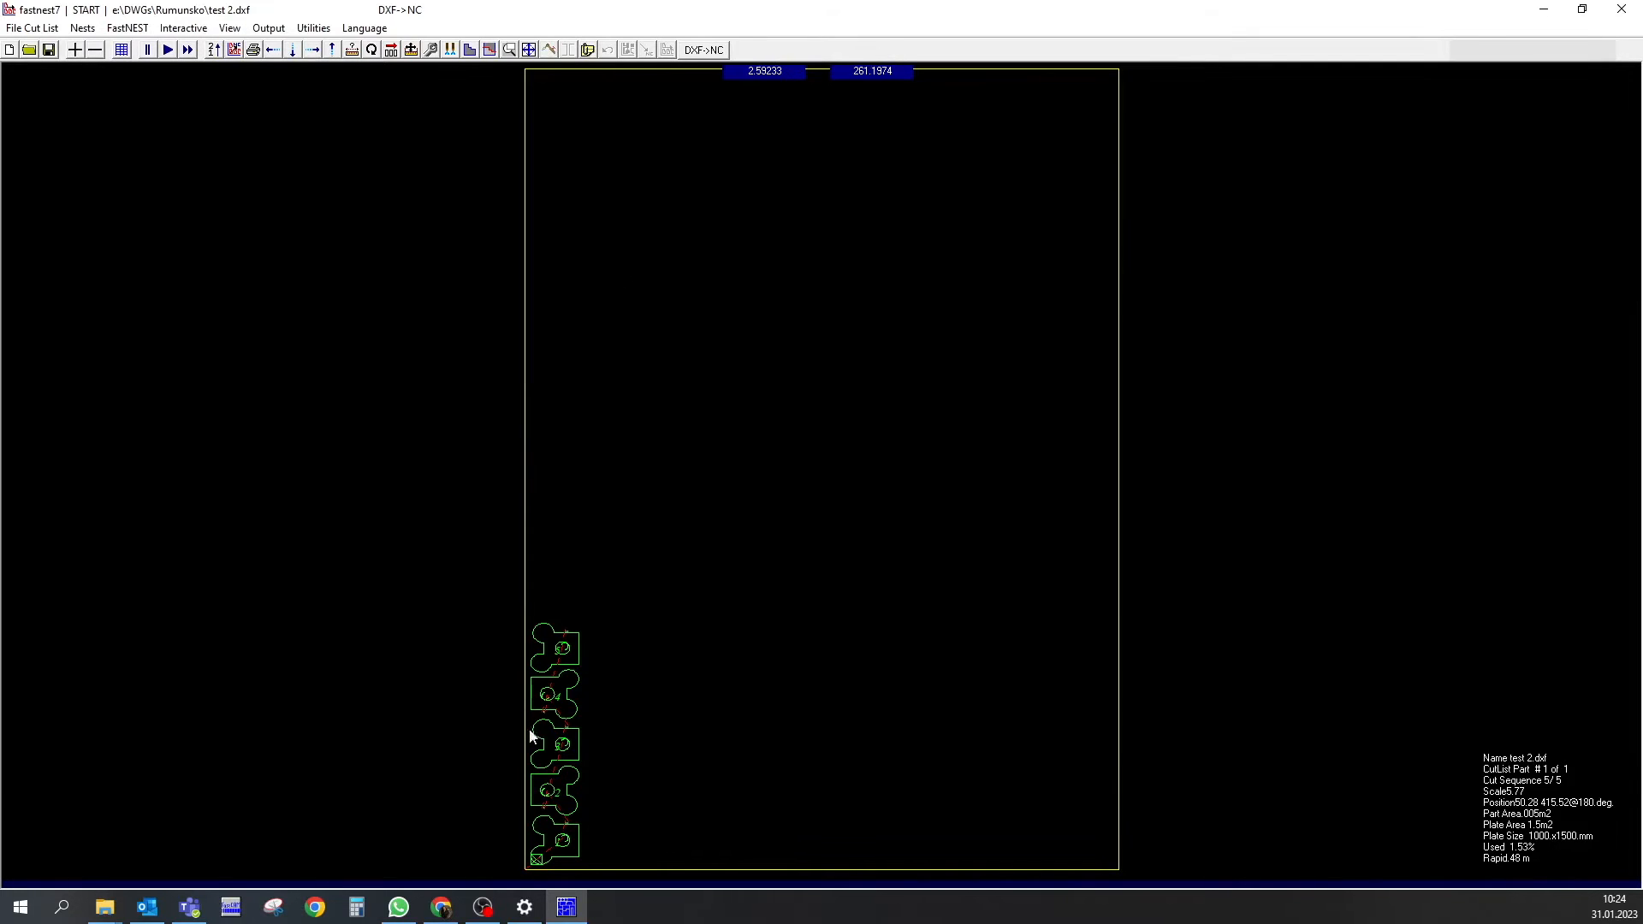
# Examine the changed lead-ins, lead-outs and cutting sequence numbers on the nested test 2.dxf parts
pyautogui.scroll(2, 572, 692)
pyautogui.scroll(-3, 572, 691)
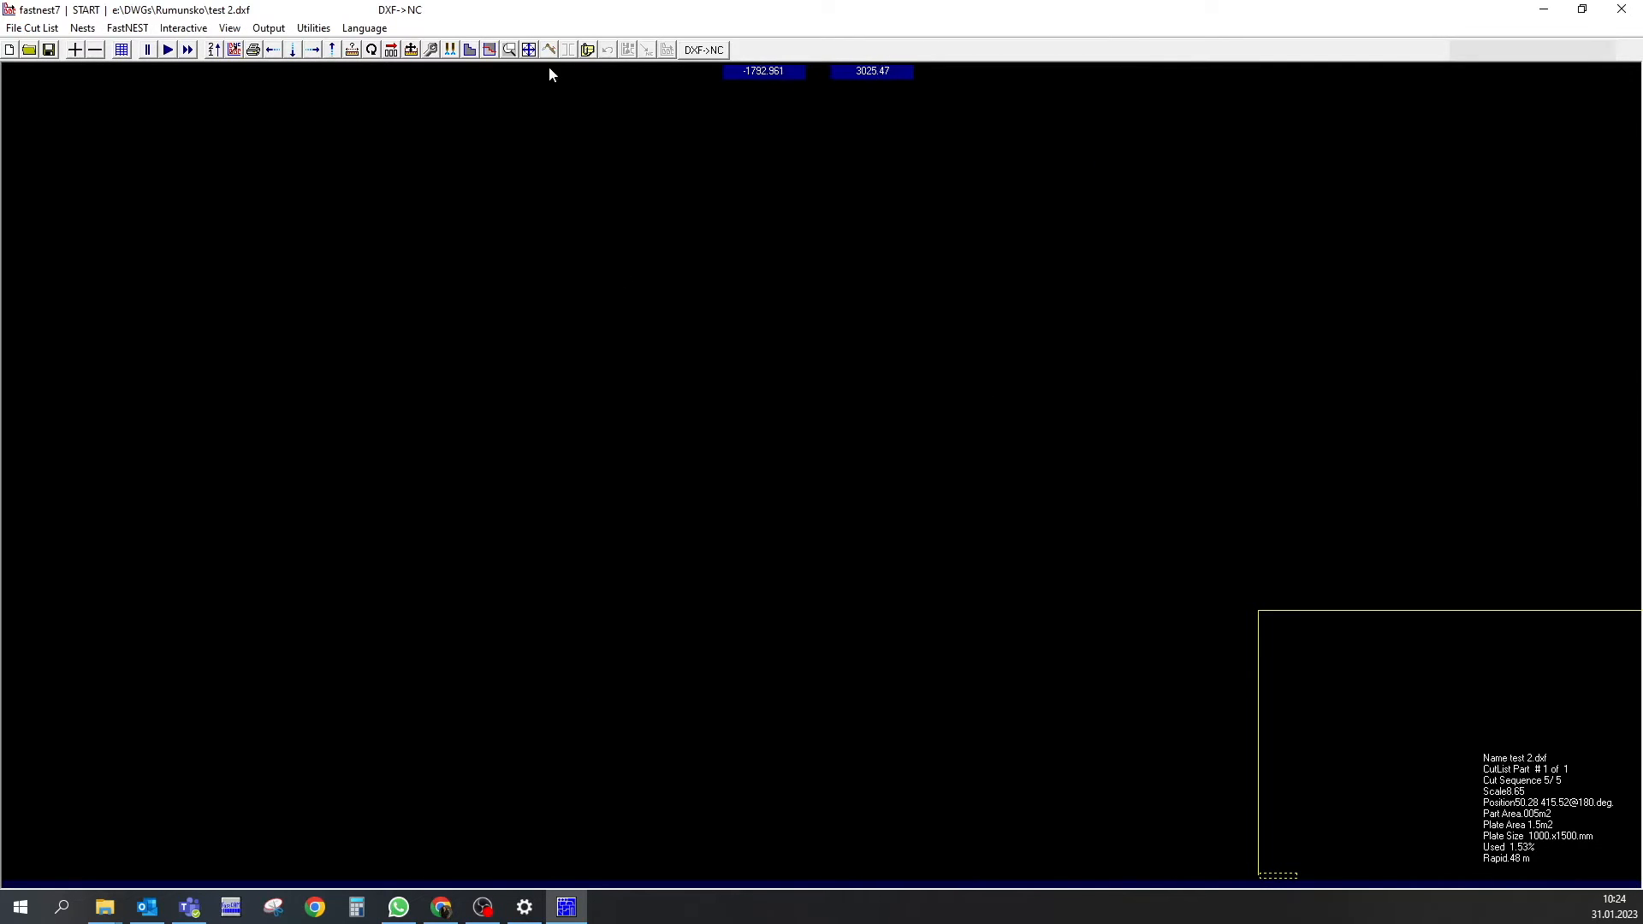
pyautogui.click(529, 50)
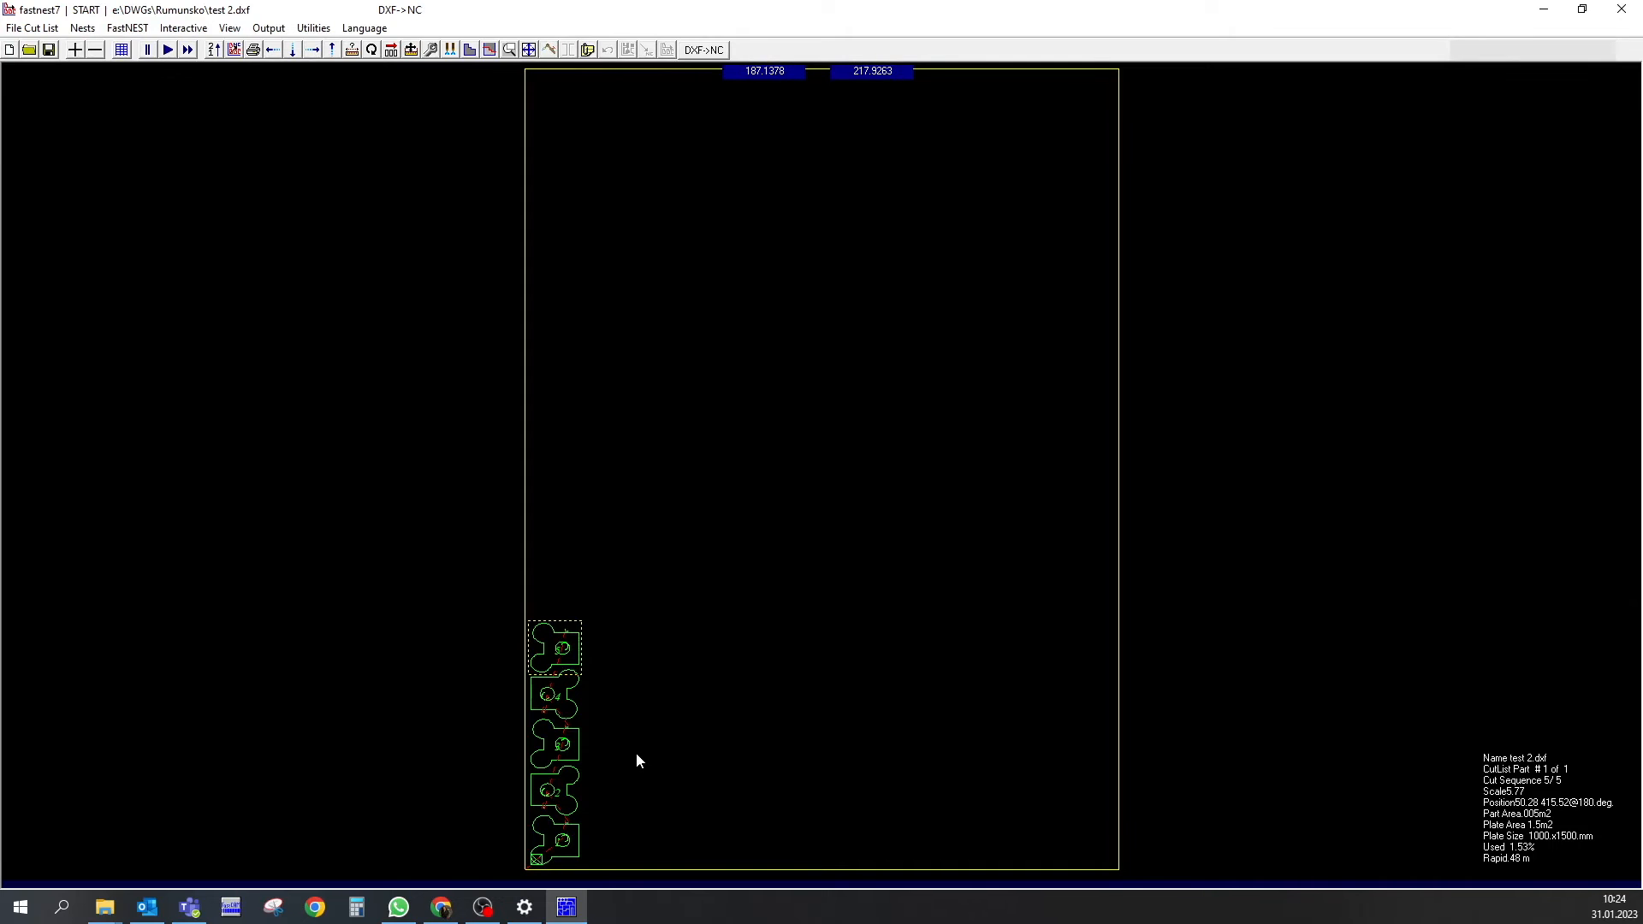
pyautogui.click(510, 49)
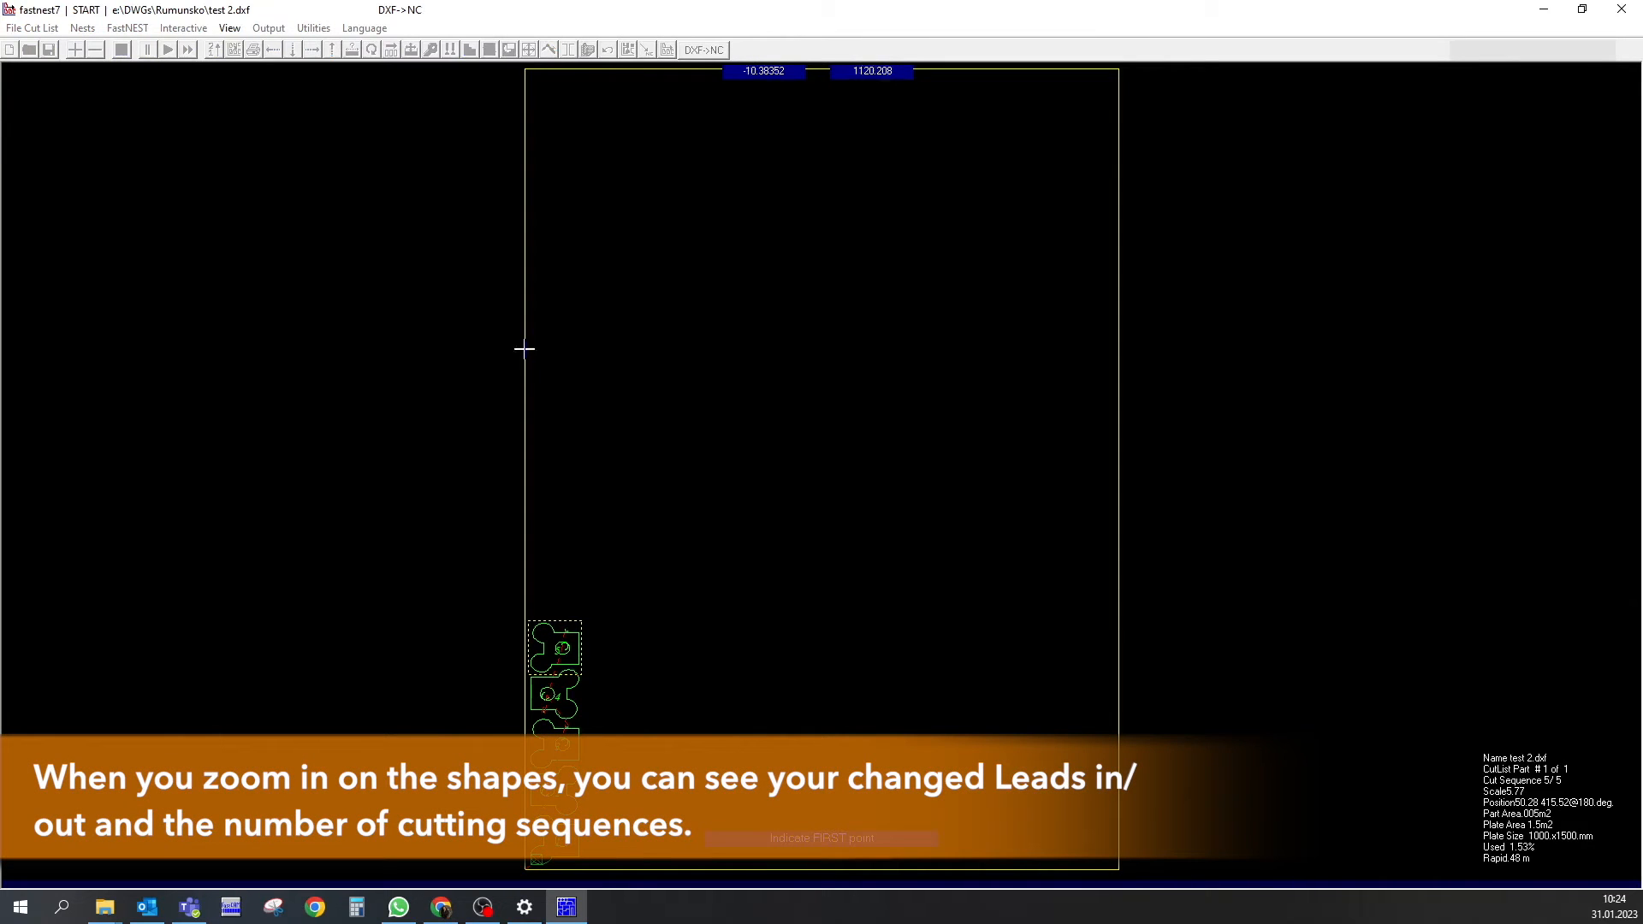
pyautogui.click(490, 588)
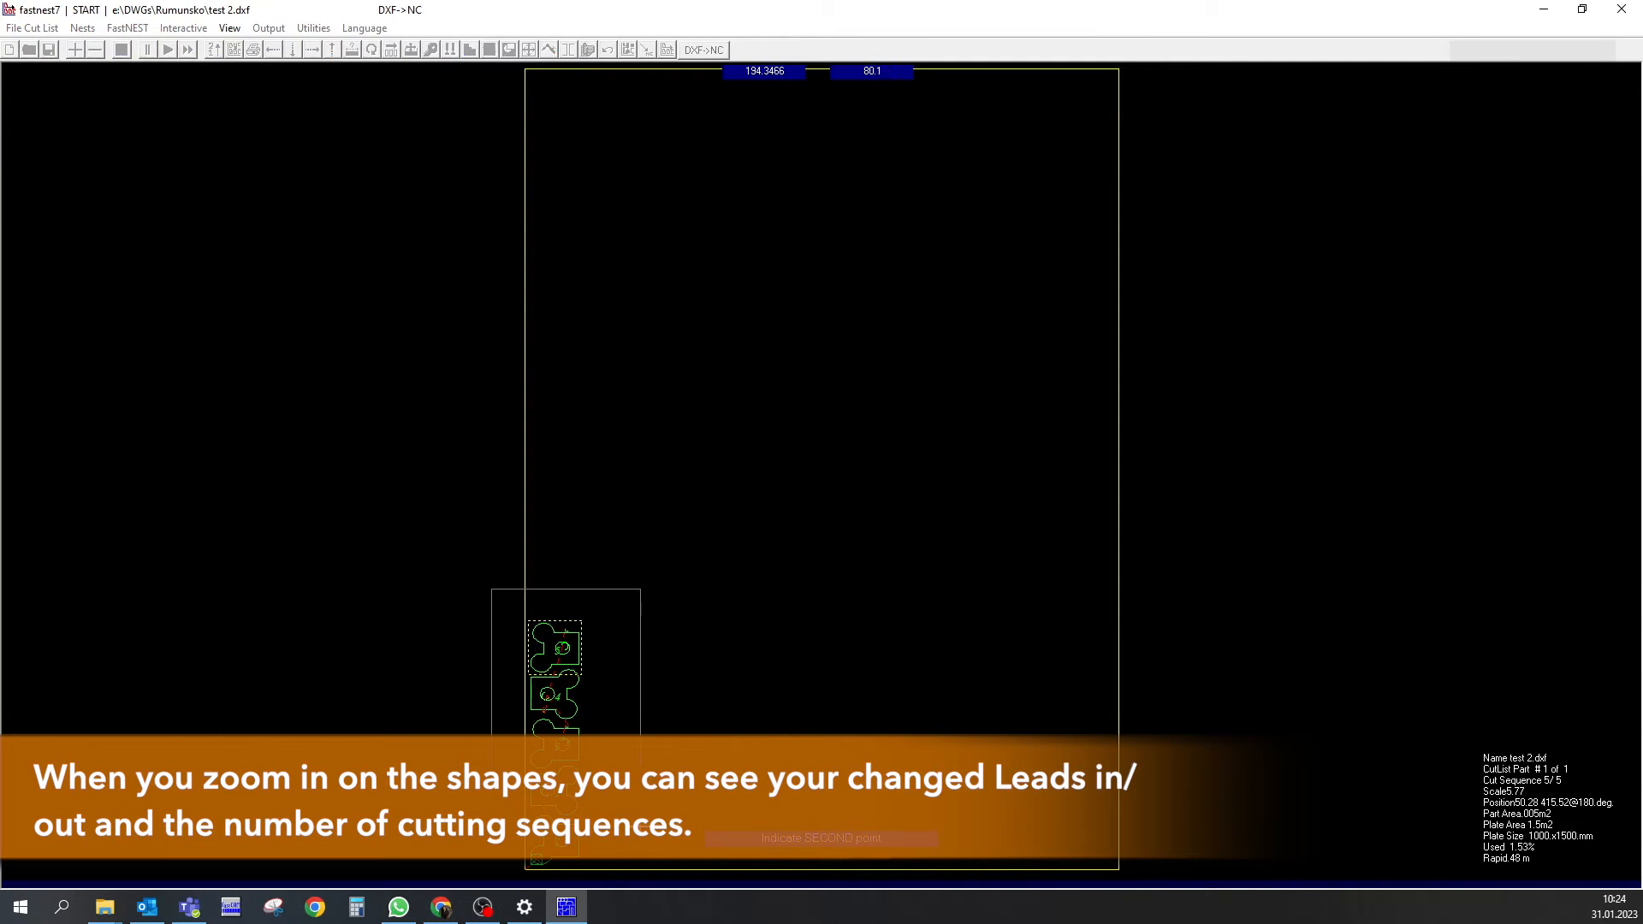
pyautogui.click(604, 734)
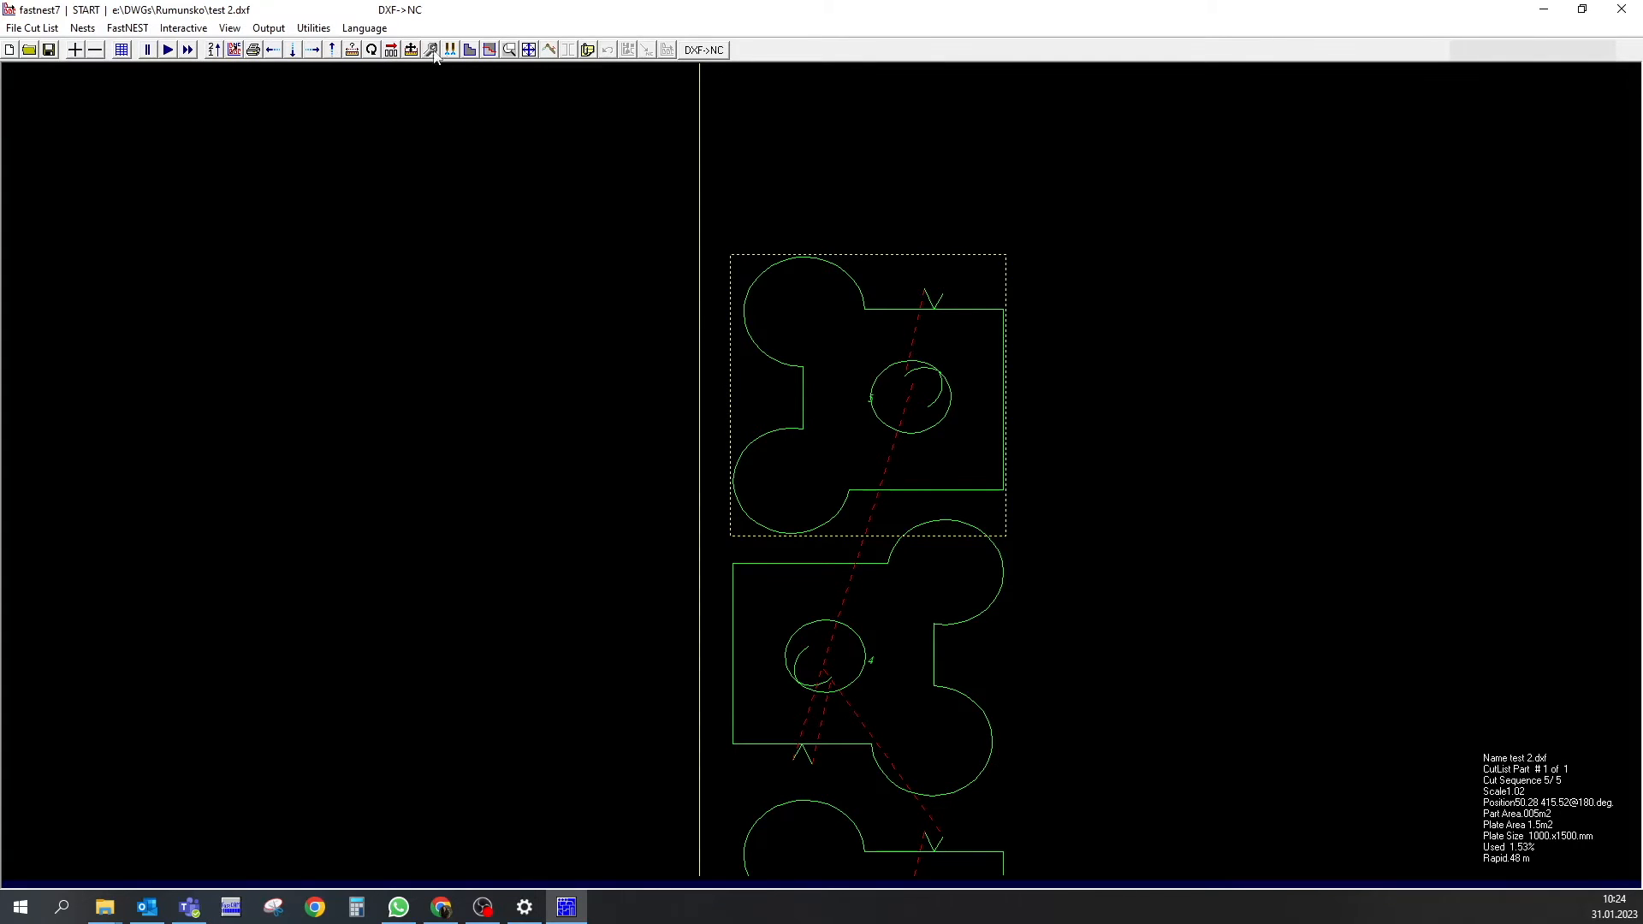
pyautogui.click(529, 49)
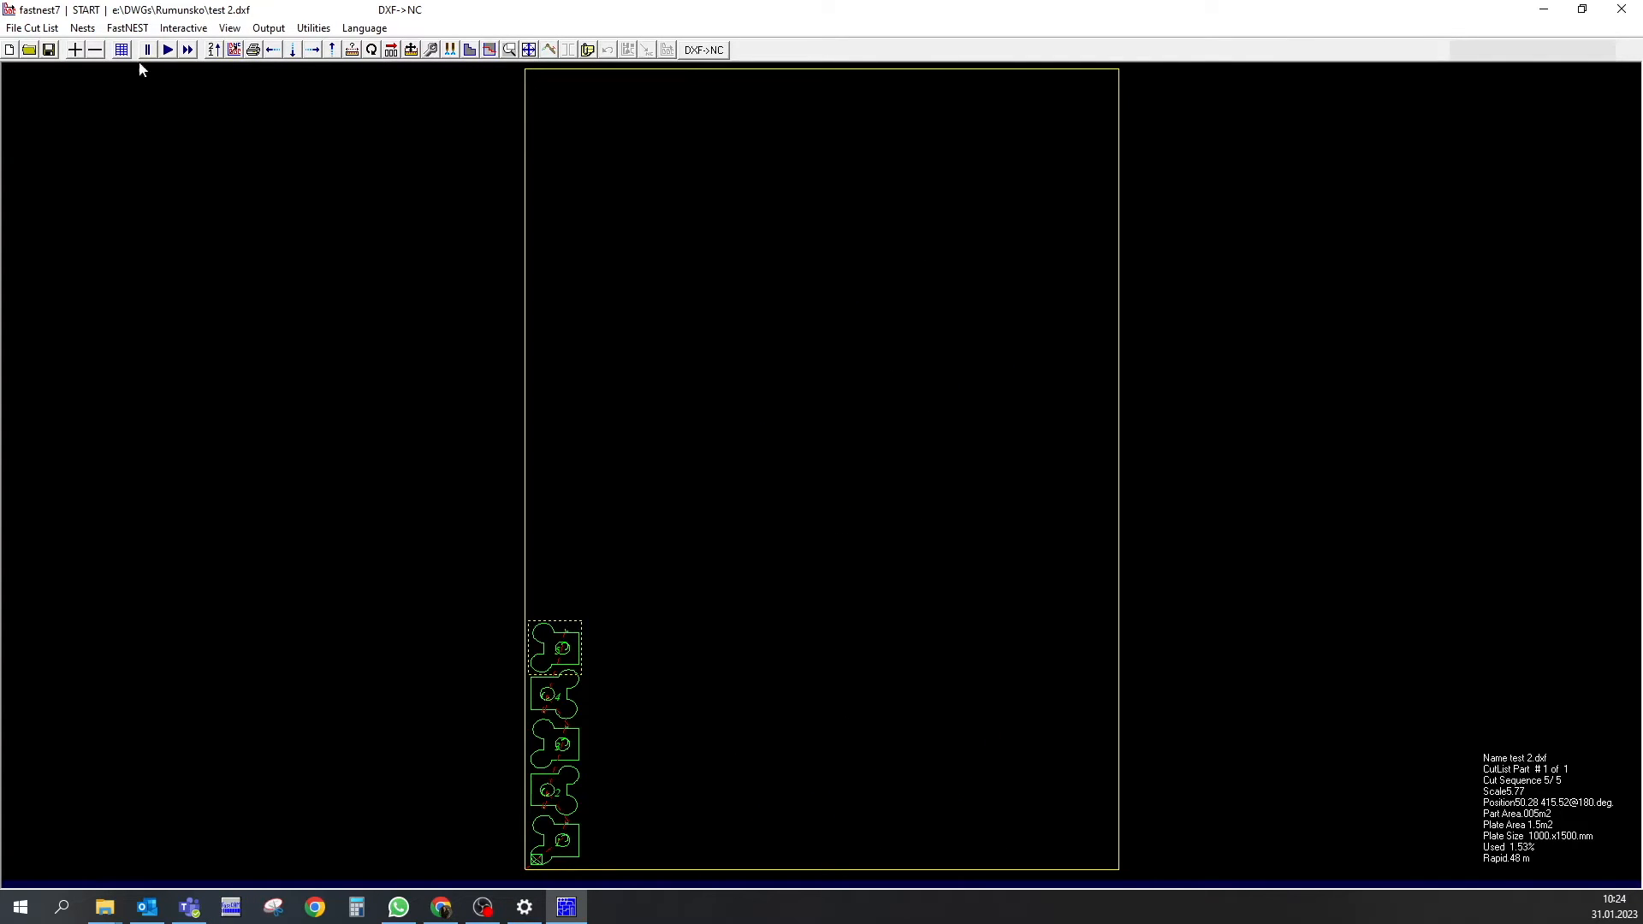
# Add the part test.dxf to the nest and set its required quantity to 5
pyautogui.click(76, 49)
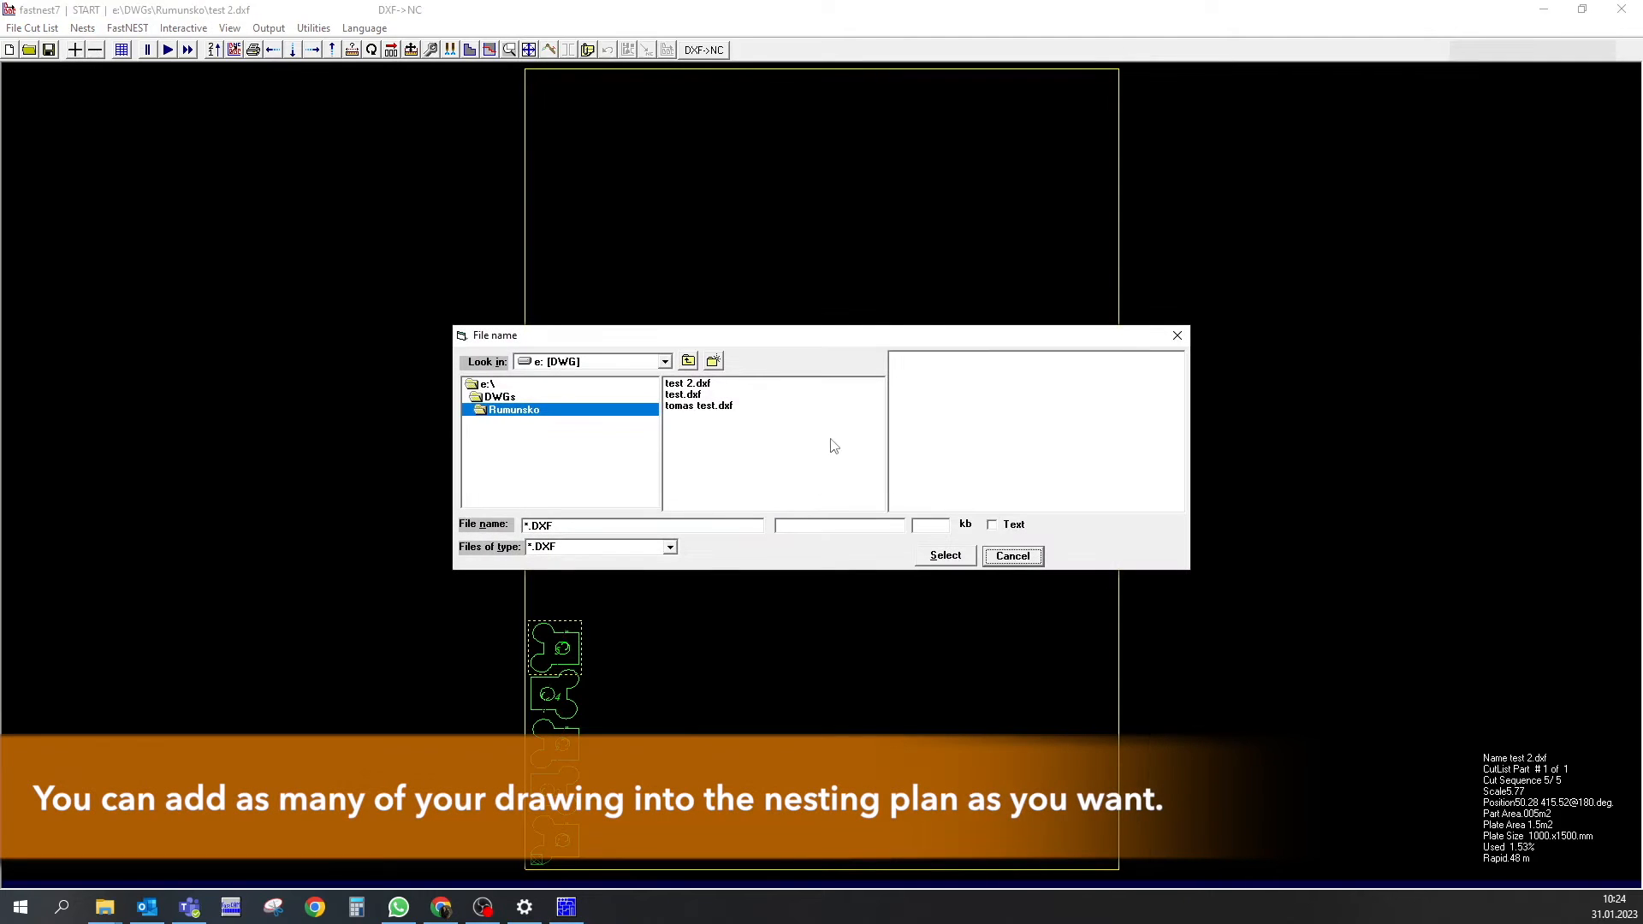
pyautogui.click(689, 395)
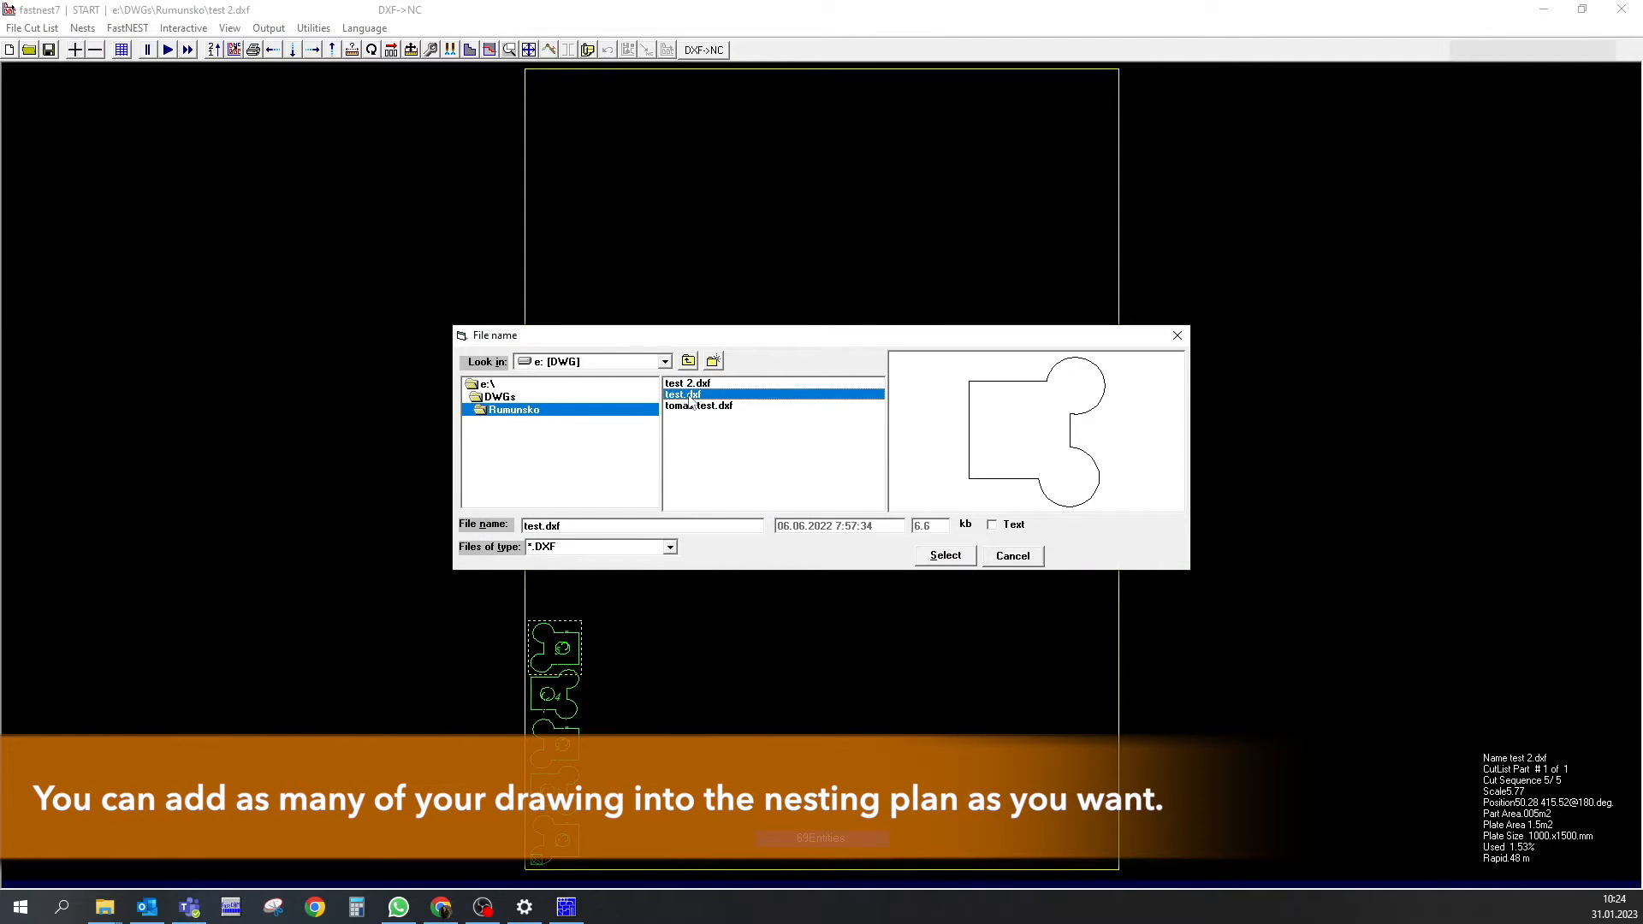
pyautogui.click(941, 557)
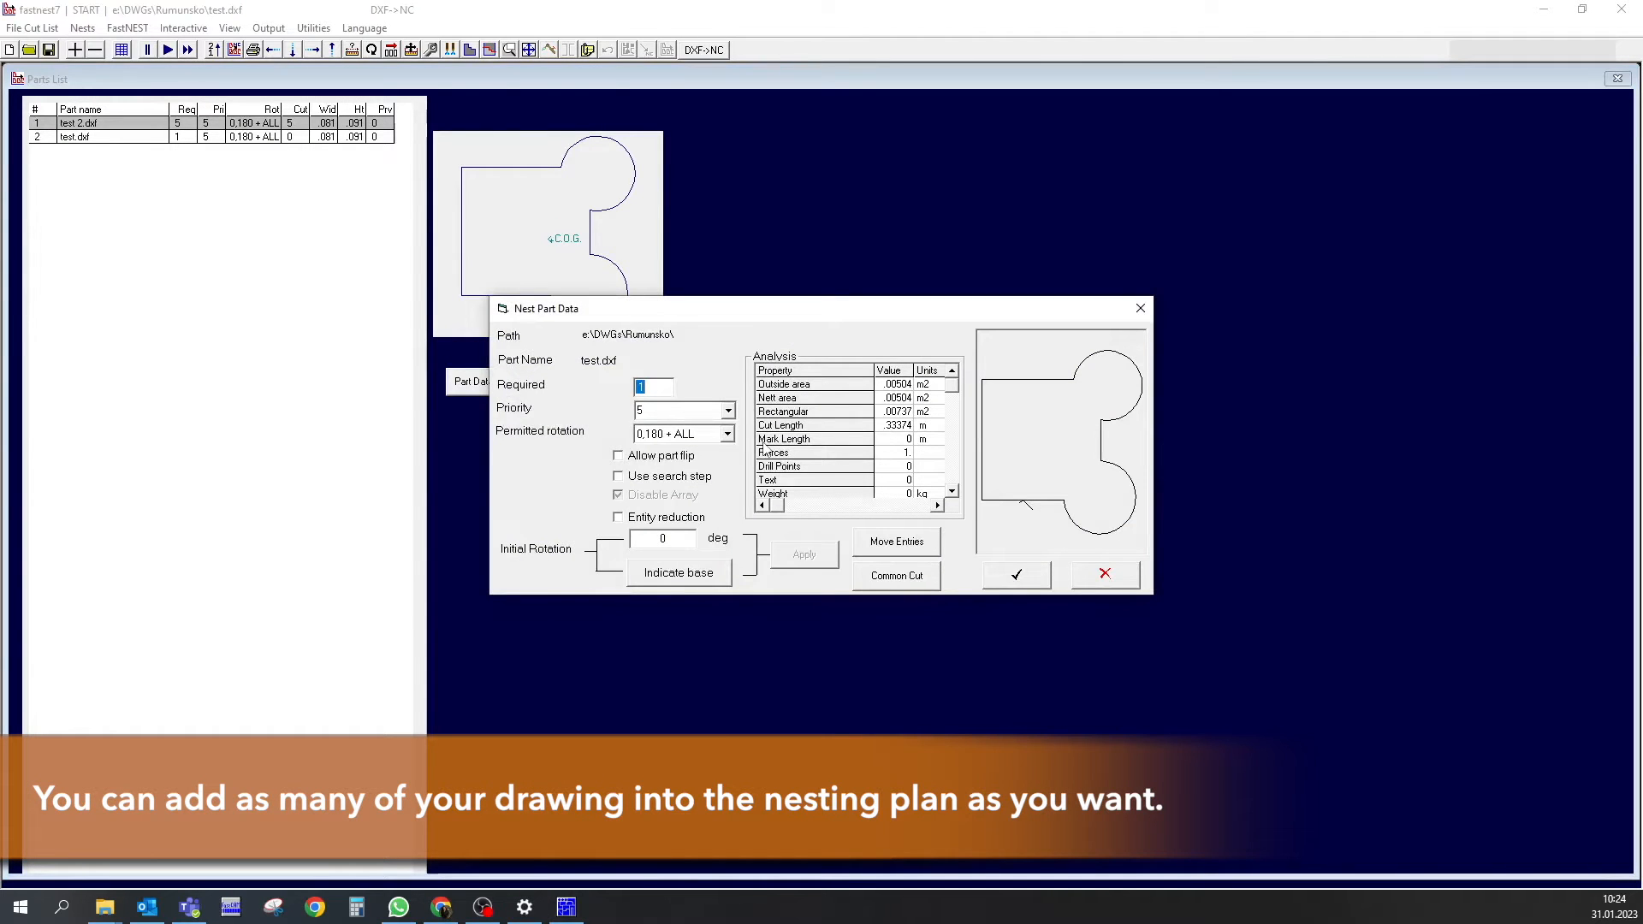
pyautogui.write('5')
pyautogui.click(720, 481)
# Move the lead-in start and lead-out end of test.dxf farther out from its lower edge and accept the entries
pyautogui.click(888, 550)
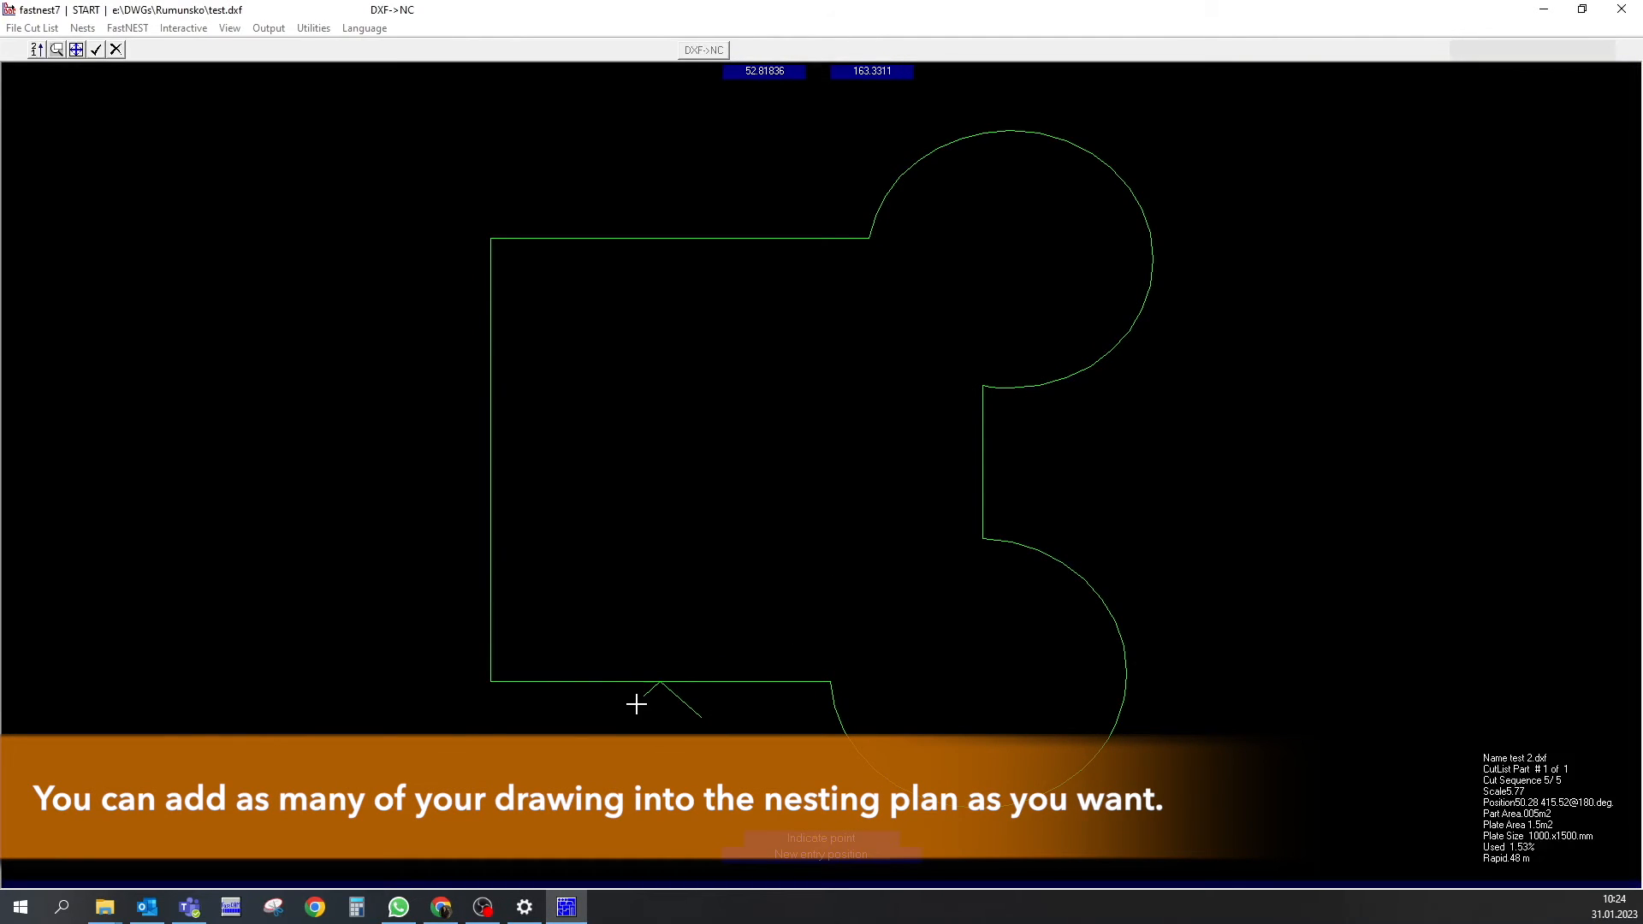
pyautogui.click(647, 693)
pyautogui.click(649, 718)
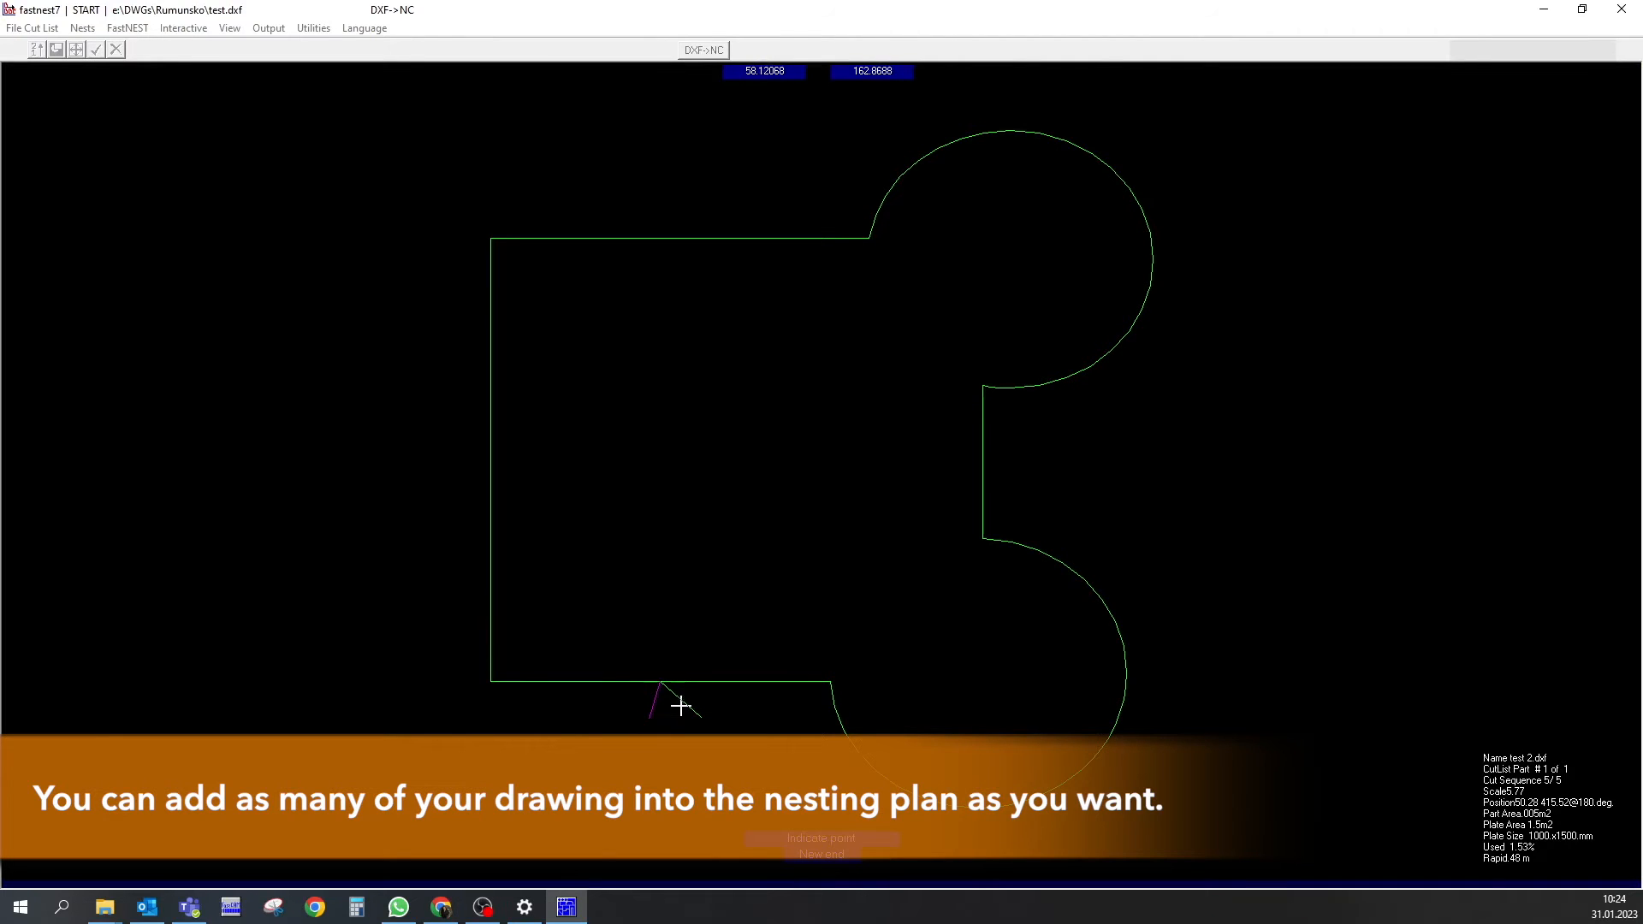
pyautogui.click(723, 721)
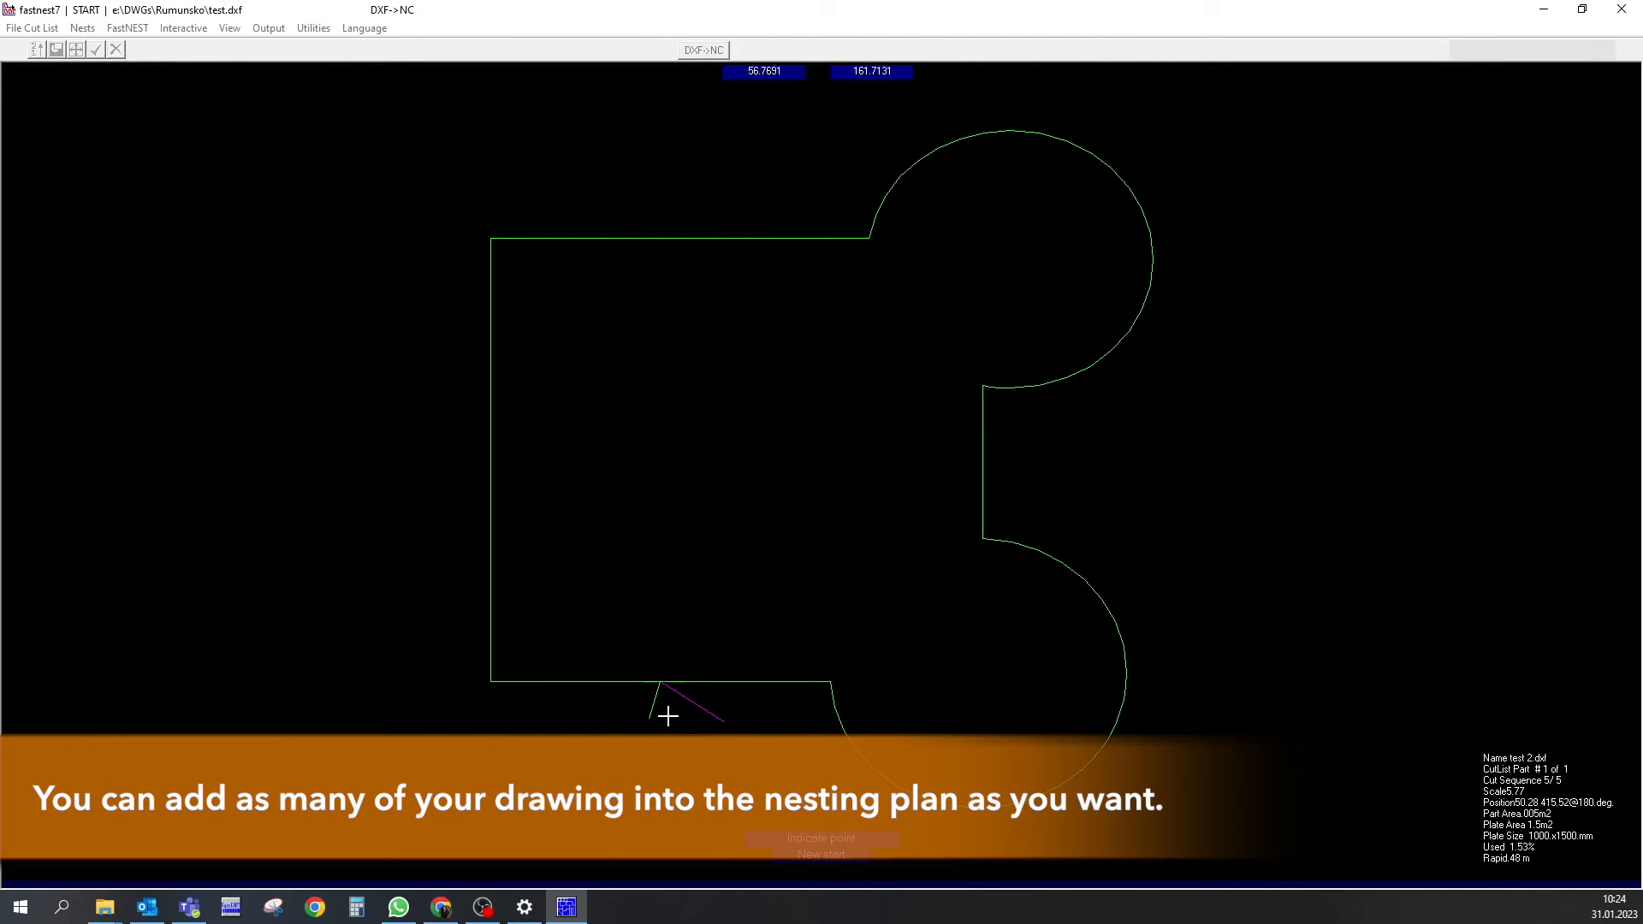
pyautogui.click(605, 704)
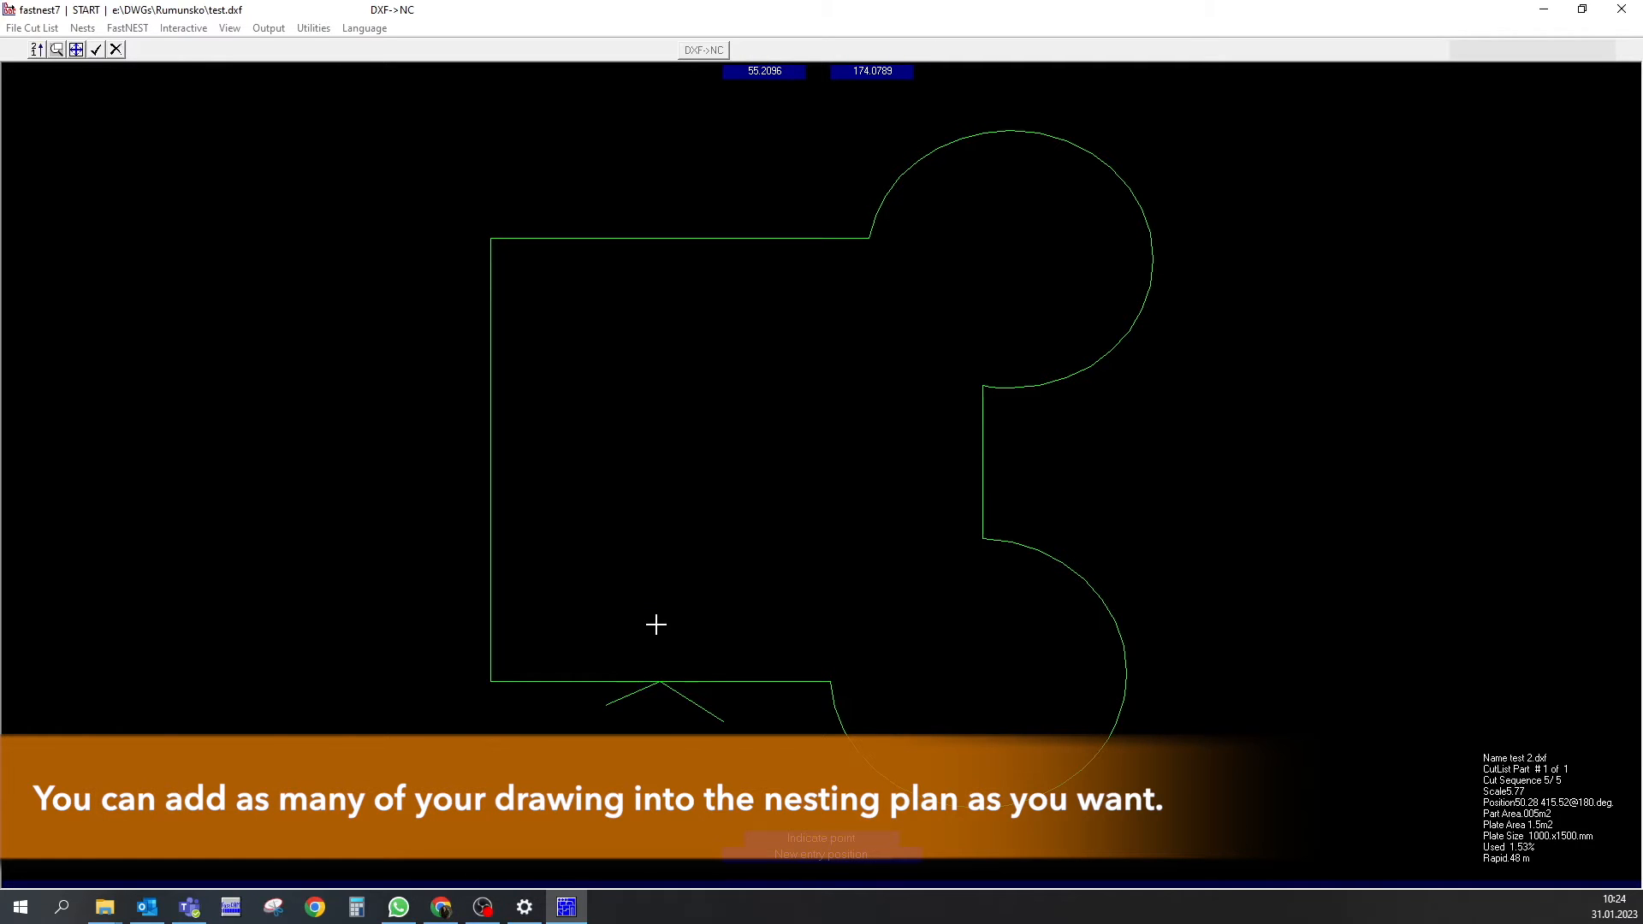
pyautogui.click(96, 49)
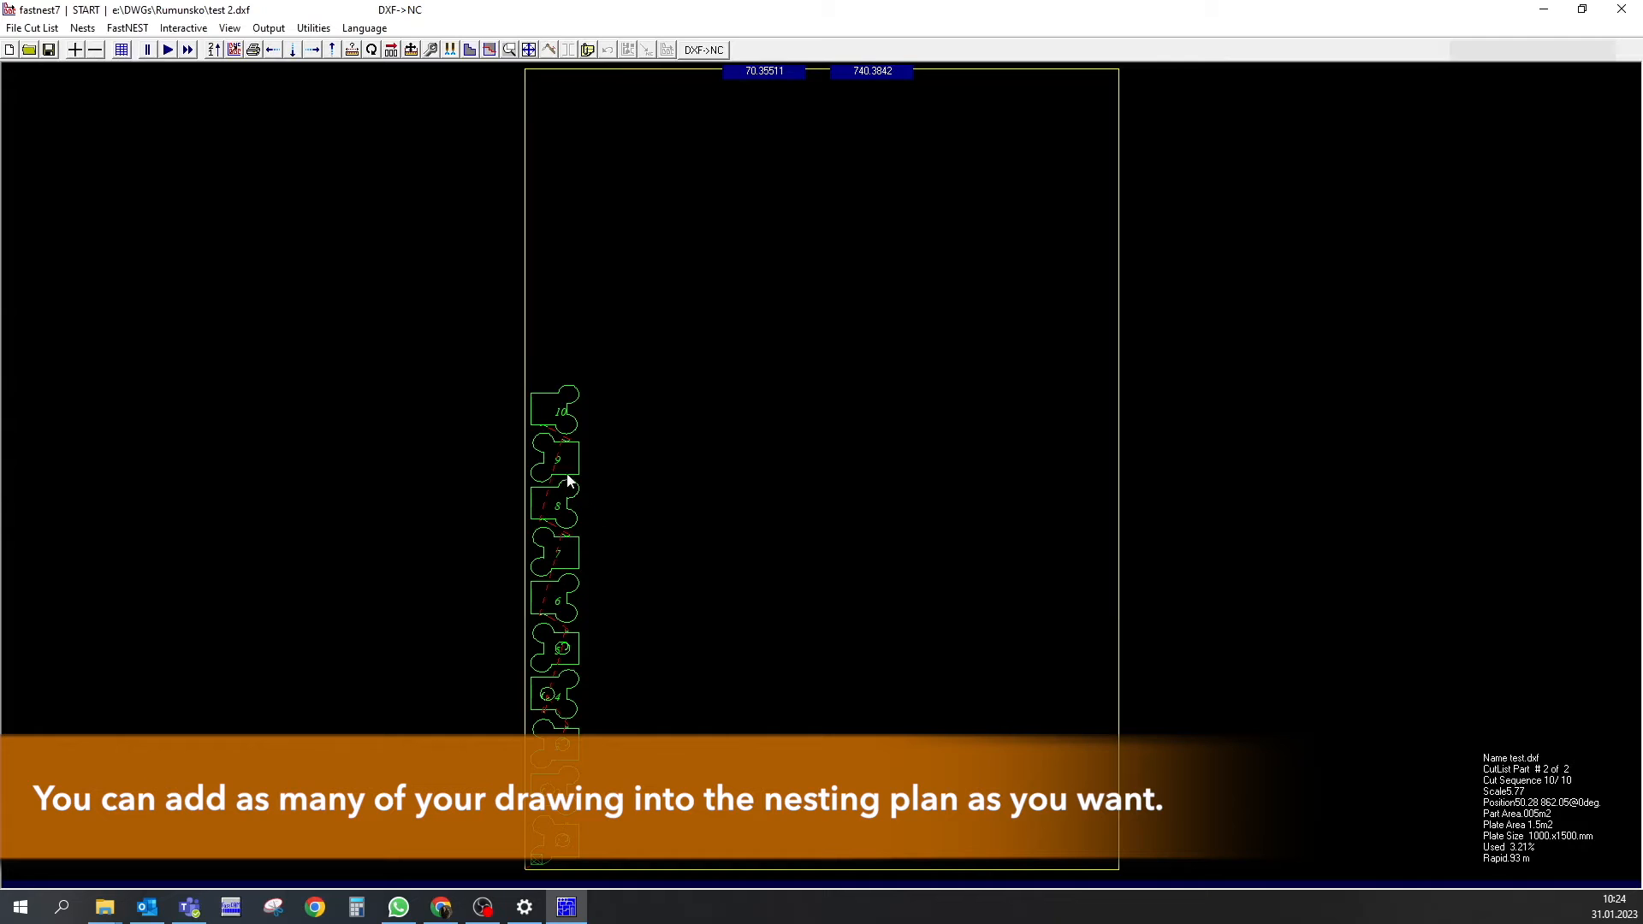
# Add the third DXF file in the Rumunsko folder to the nest with a required quantity of 5
pyautogui.click(510, 50)
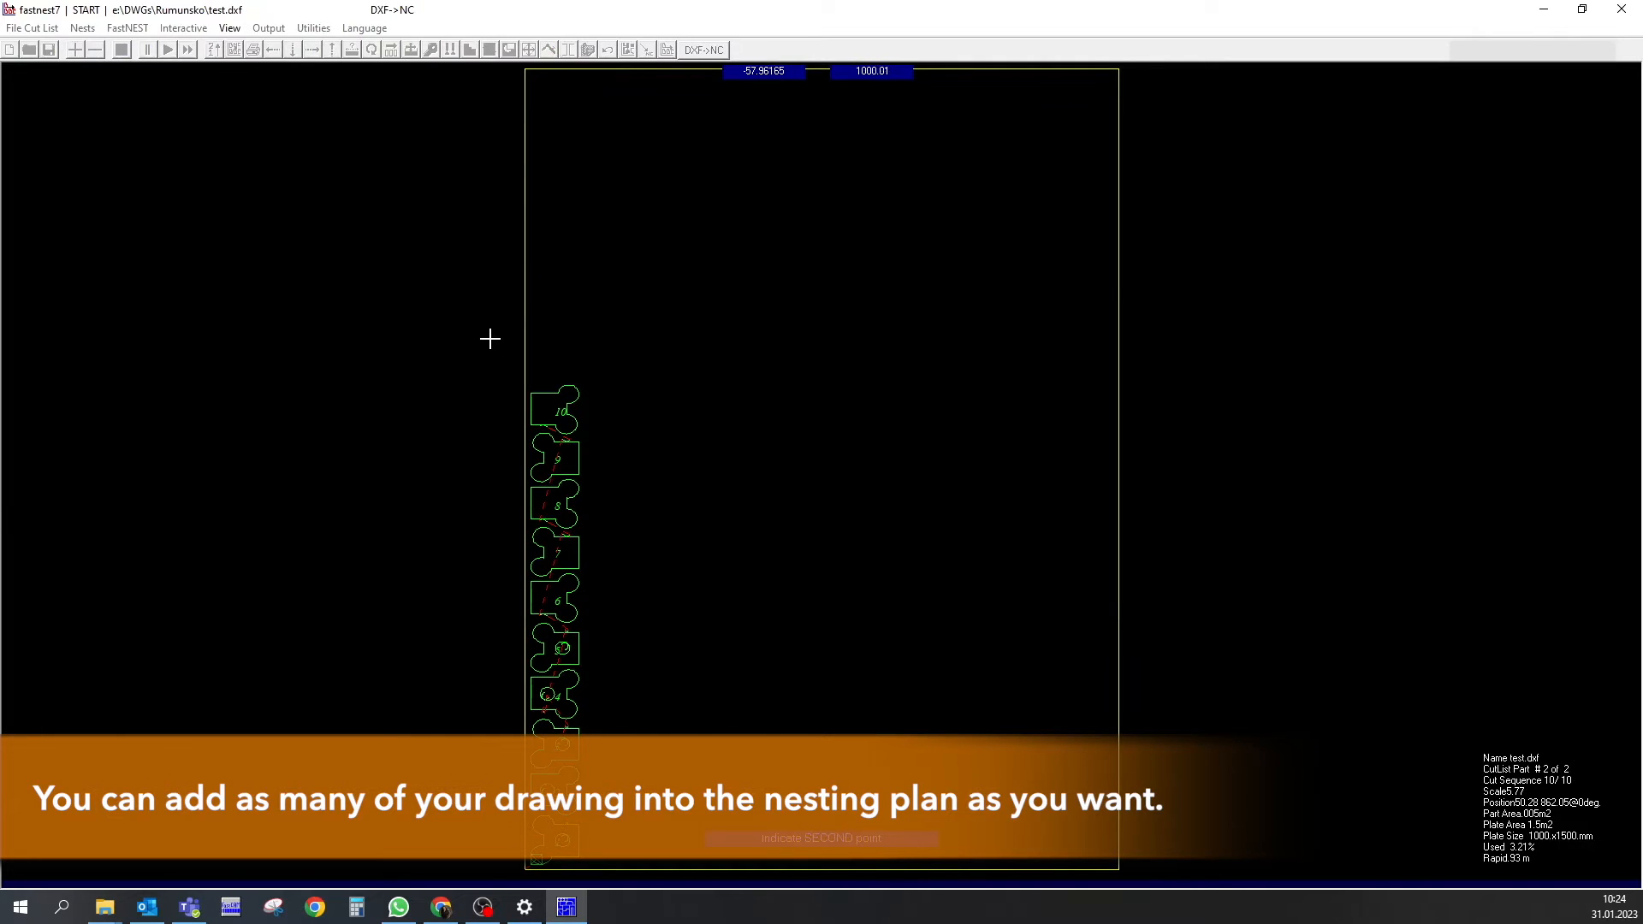
pyautogui.click(604, 520)
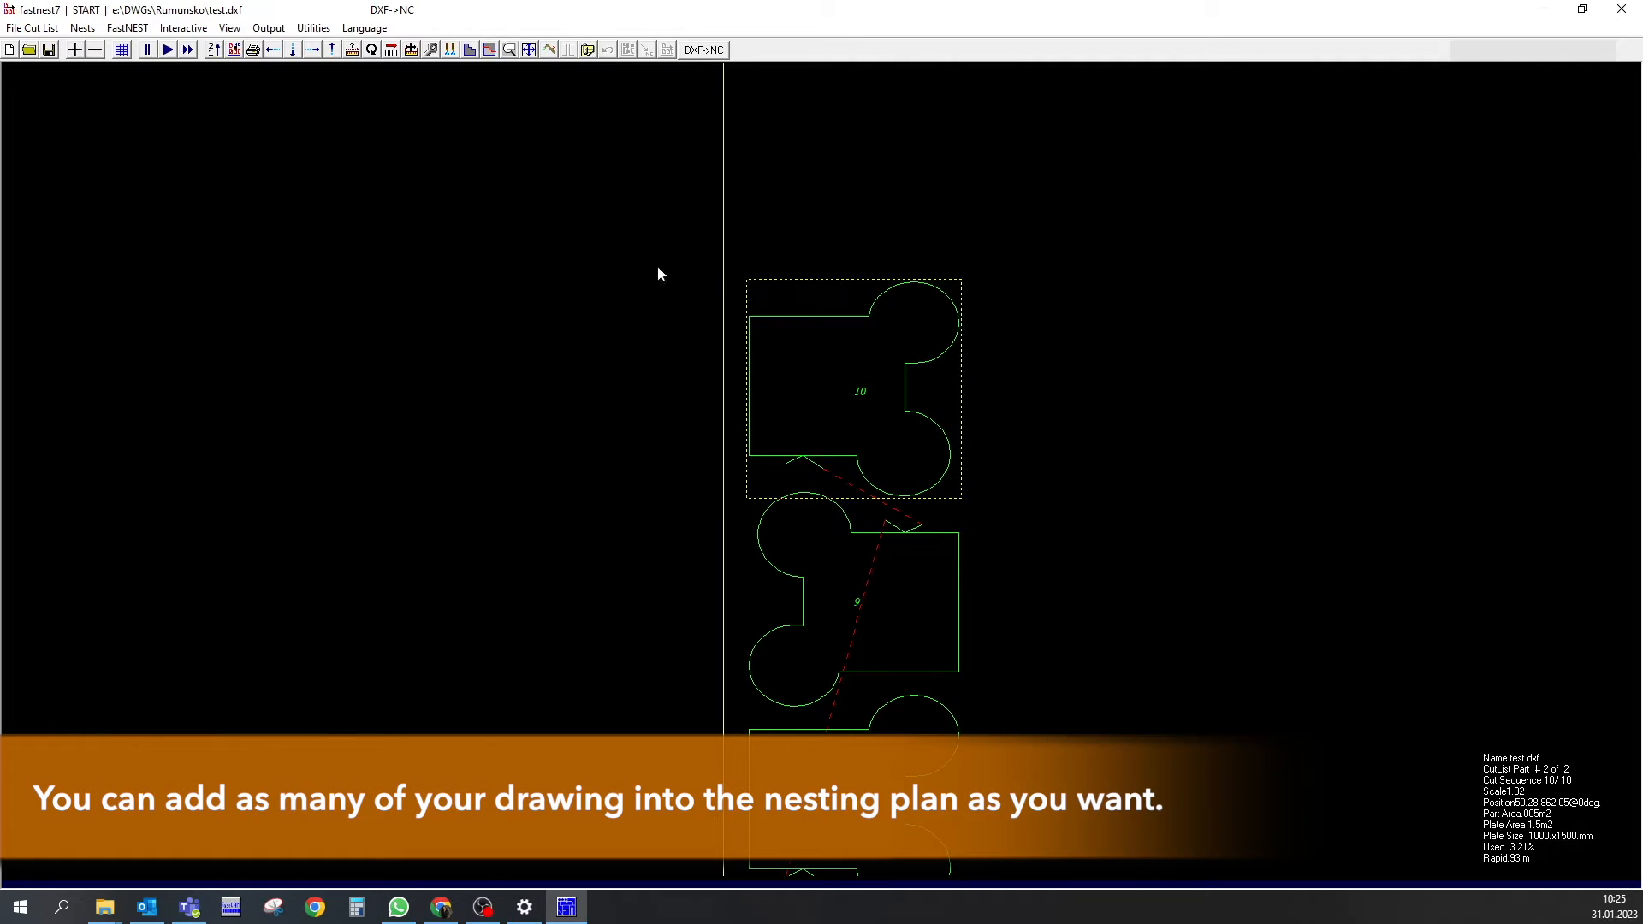
pyautogui.click(529, 50)
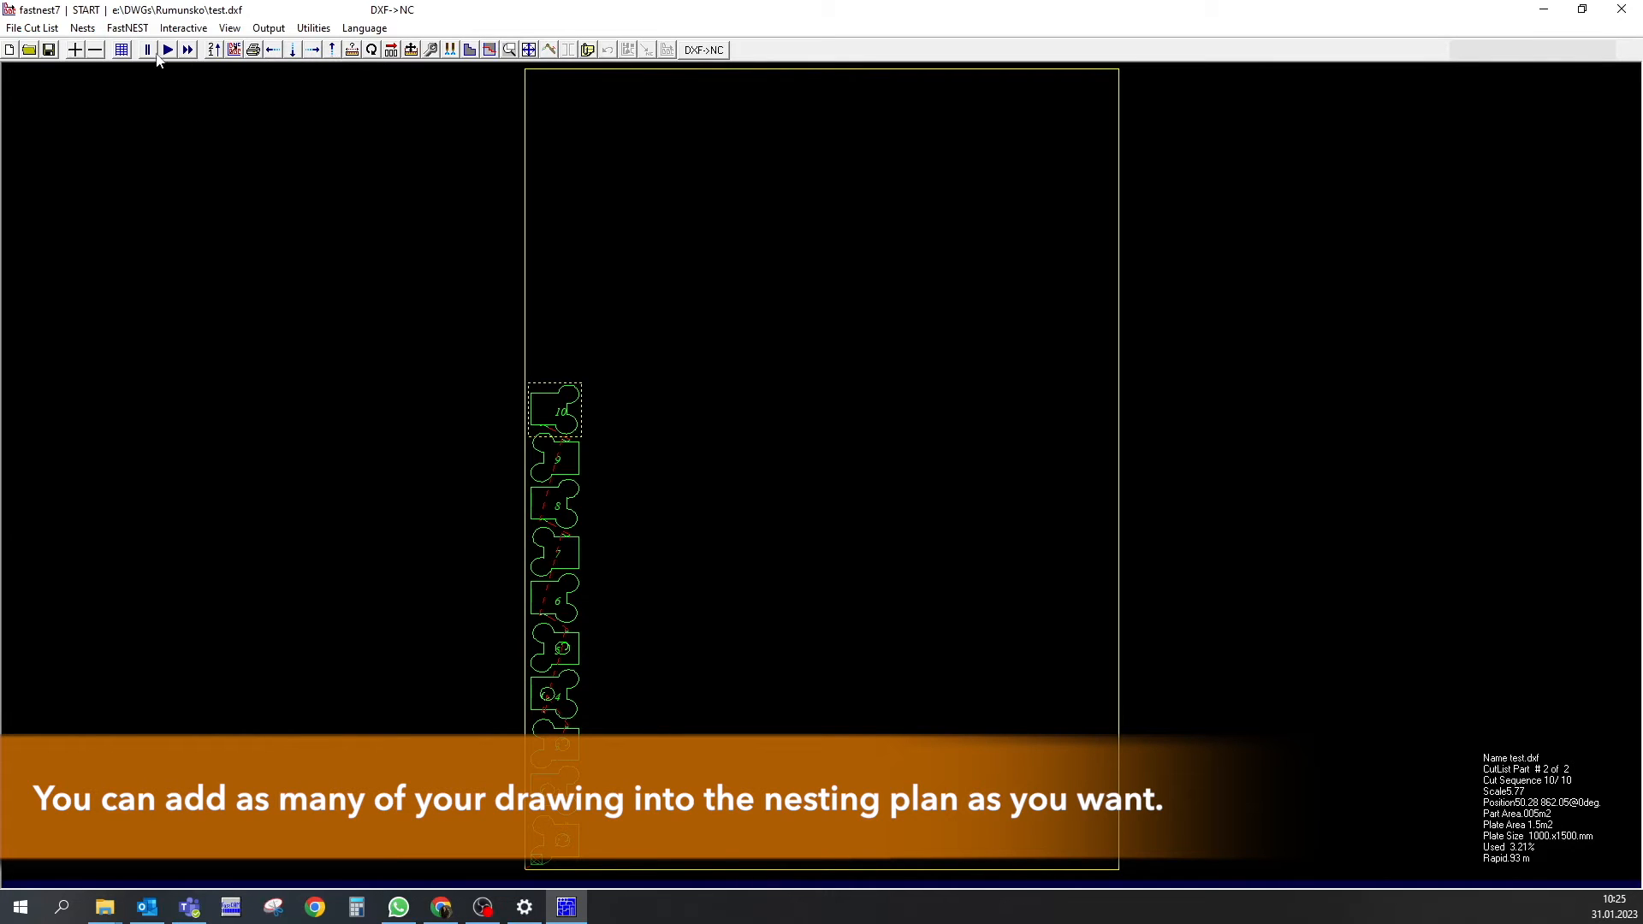
pyautogui.click(75, 49)
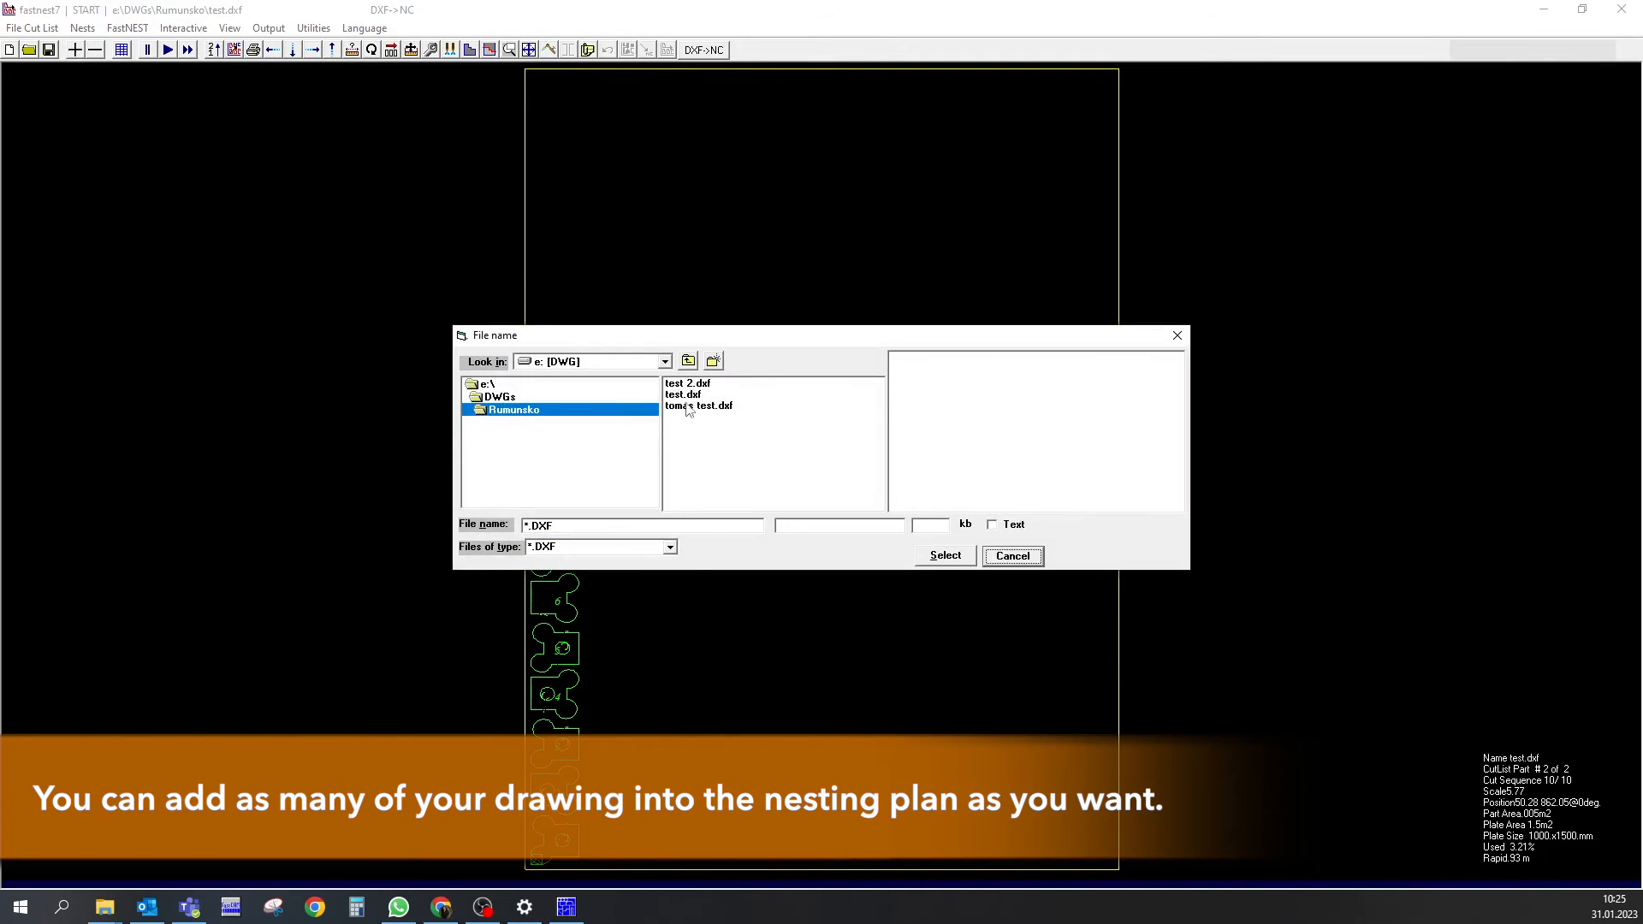
pyautogui.click(693, 406)
pyautogui.click(951, 556)
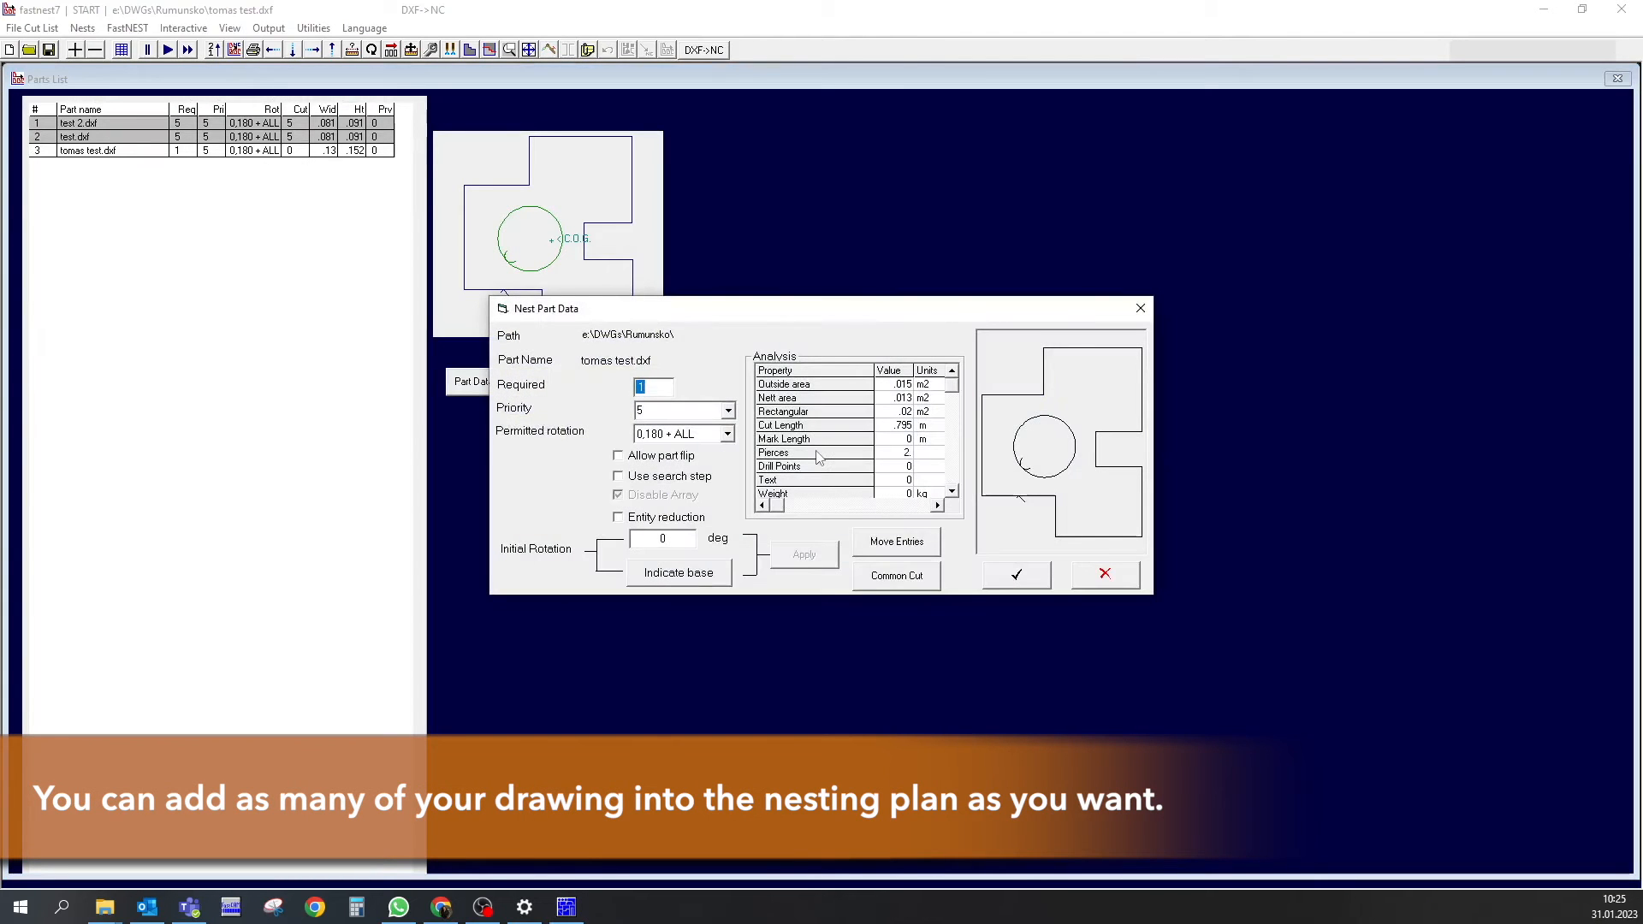
pyautogui.write('5')
pyautogui.click(1026, 578)
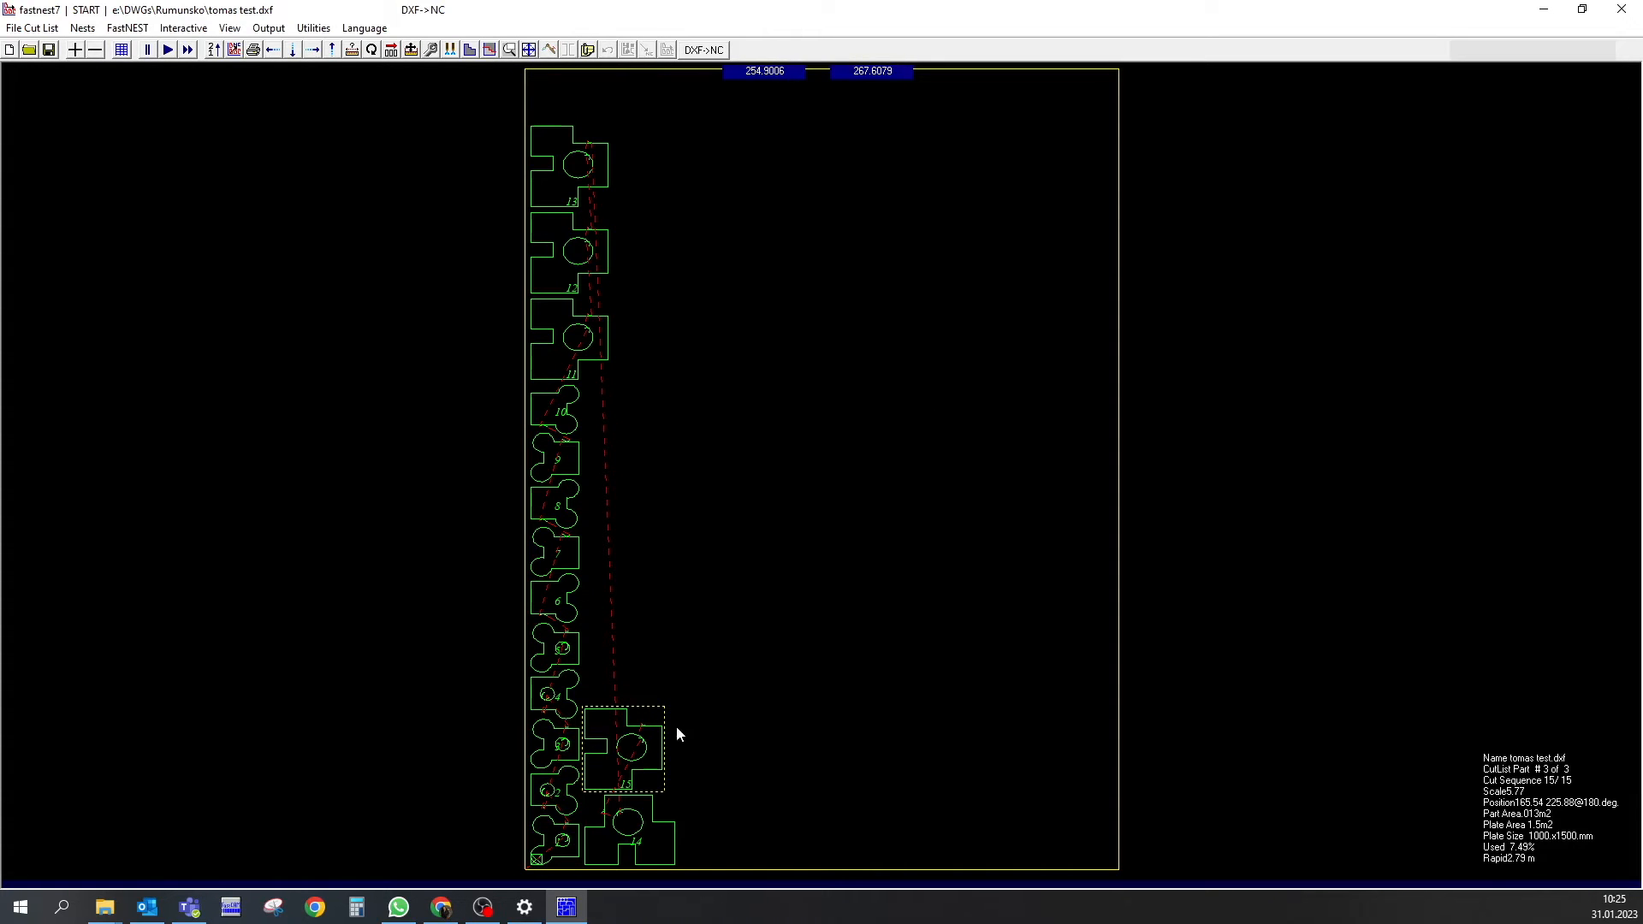
# Move part 15 slightly up and right to about X 184, Y 295 and rotate it in 90° turns back to 180°
pyautogui.moveTo(659, 729); pyautogui.dragTo(674, 700)
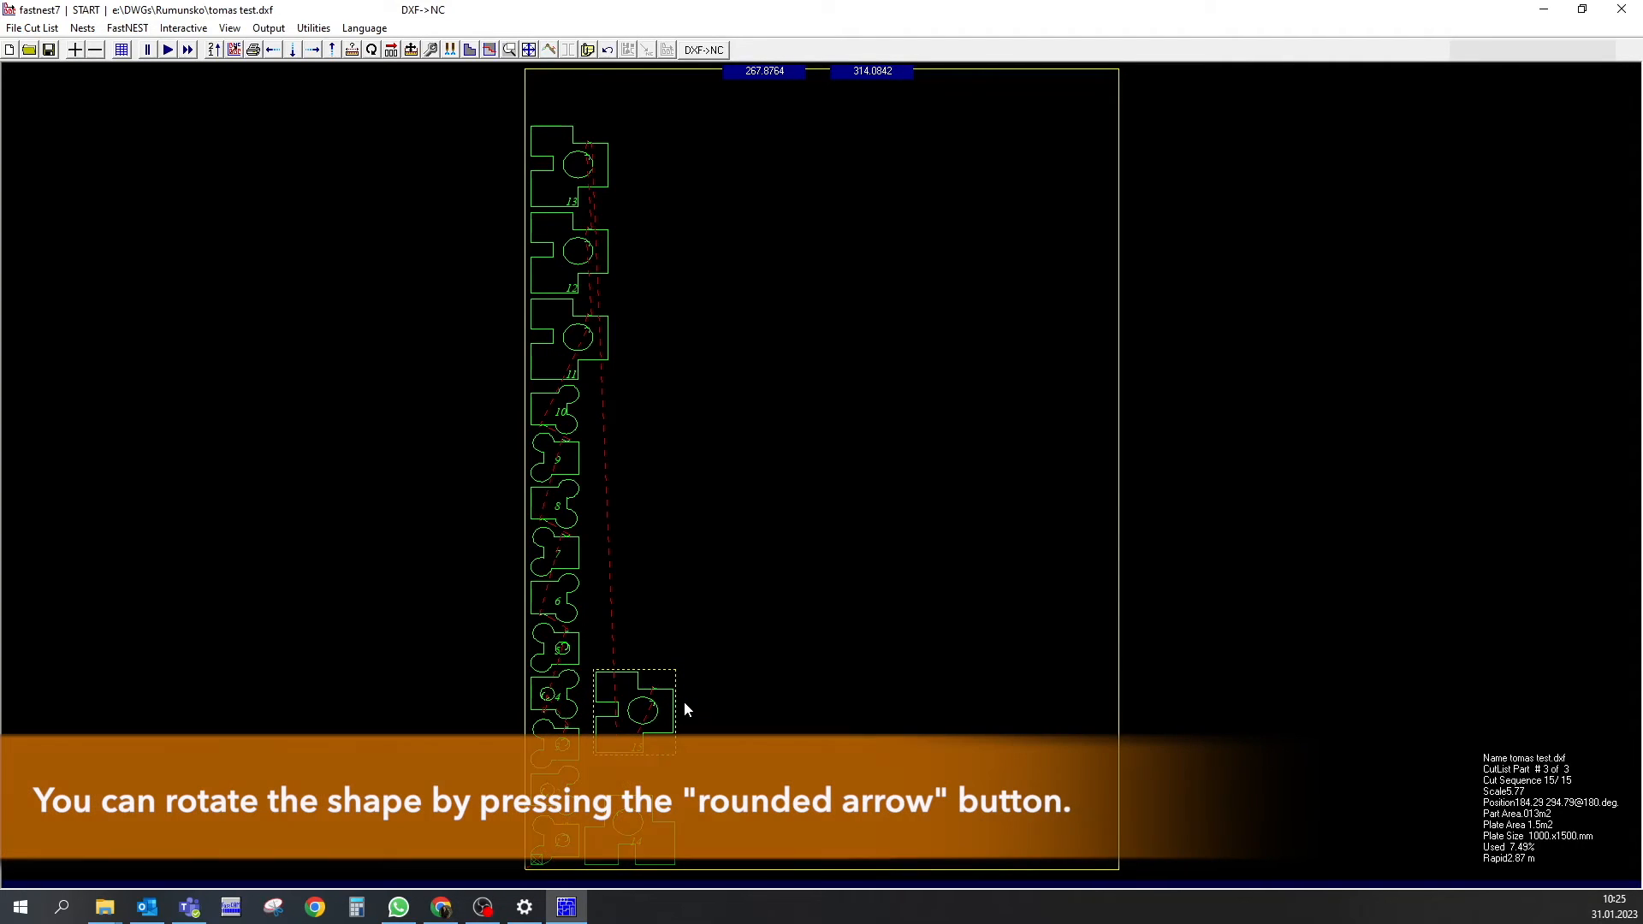
pyautogui.click(371, 50)
pyautogui.click(372, 50)
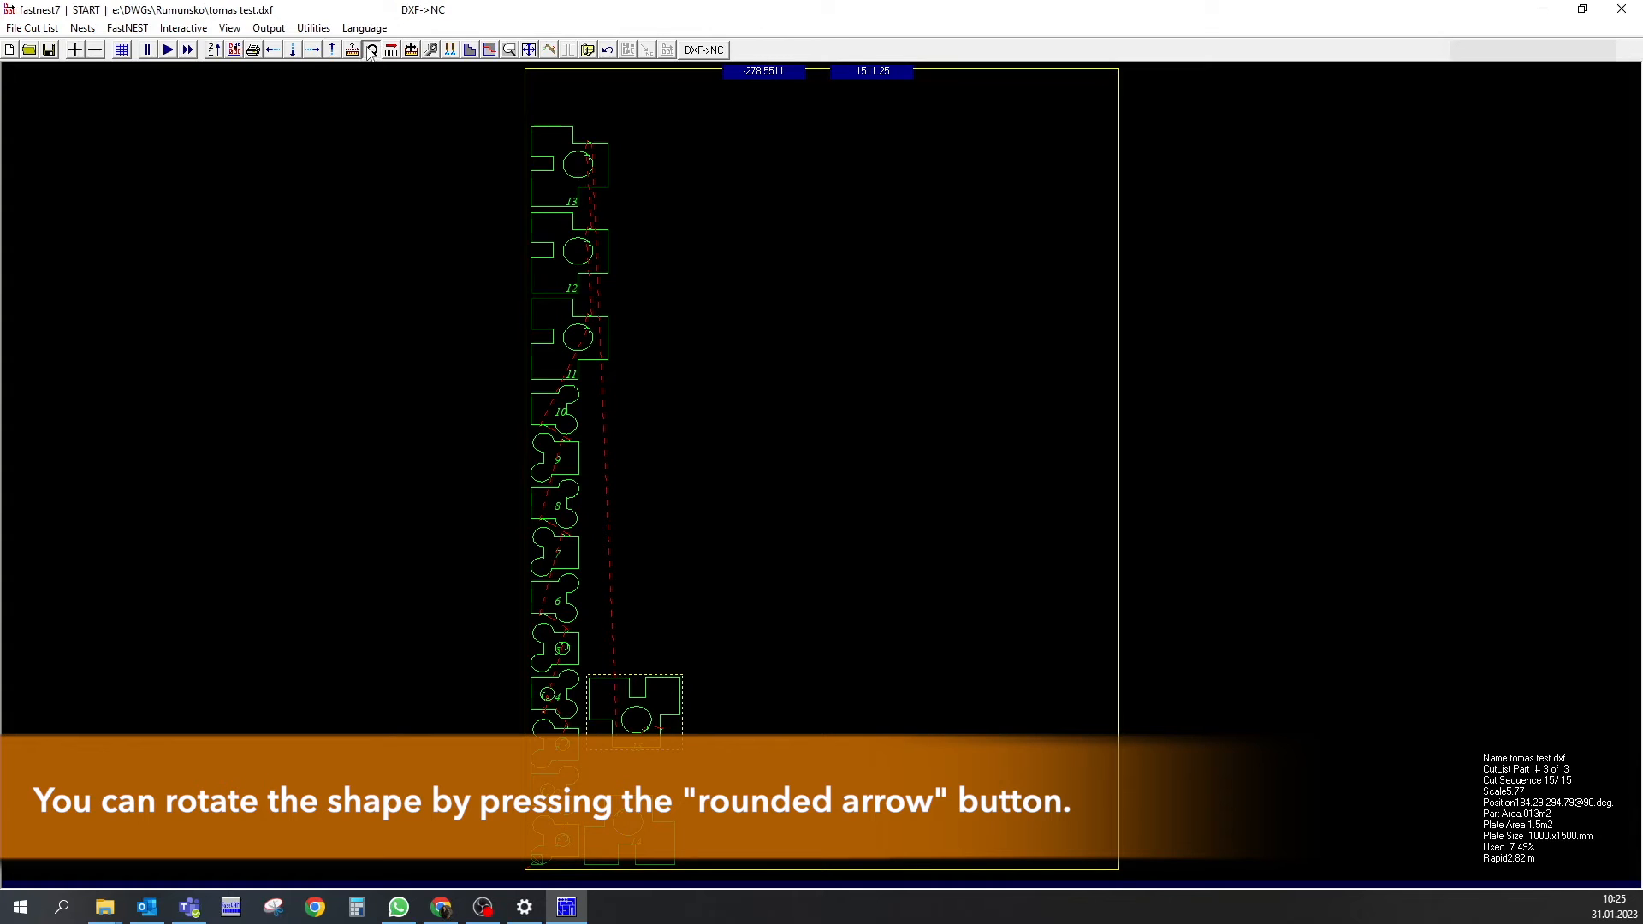
pyautogui.click(371, 50)
pyautogui.click(371, 49)
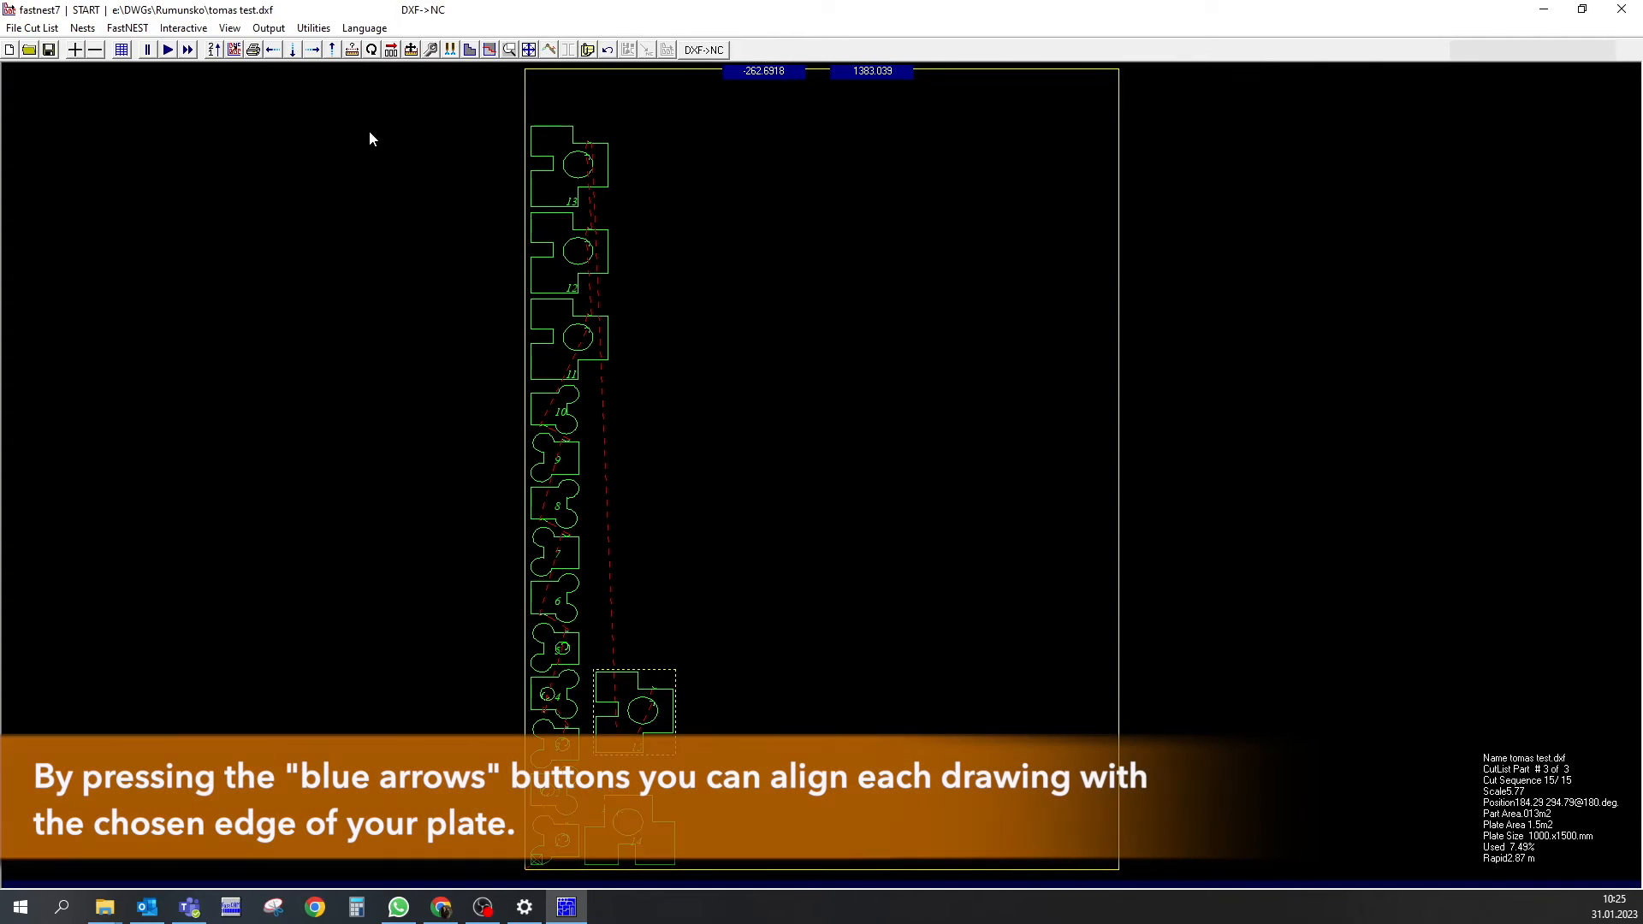
# Align part 15 with the plate's right edge, and push it left, down, up and down again against the neighbouring parts
pyautogui.click(315, 51)
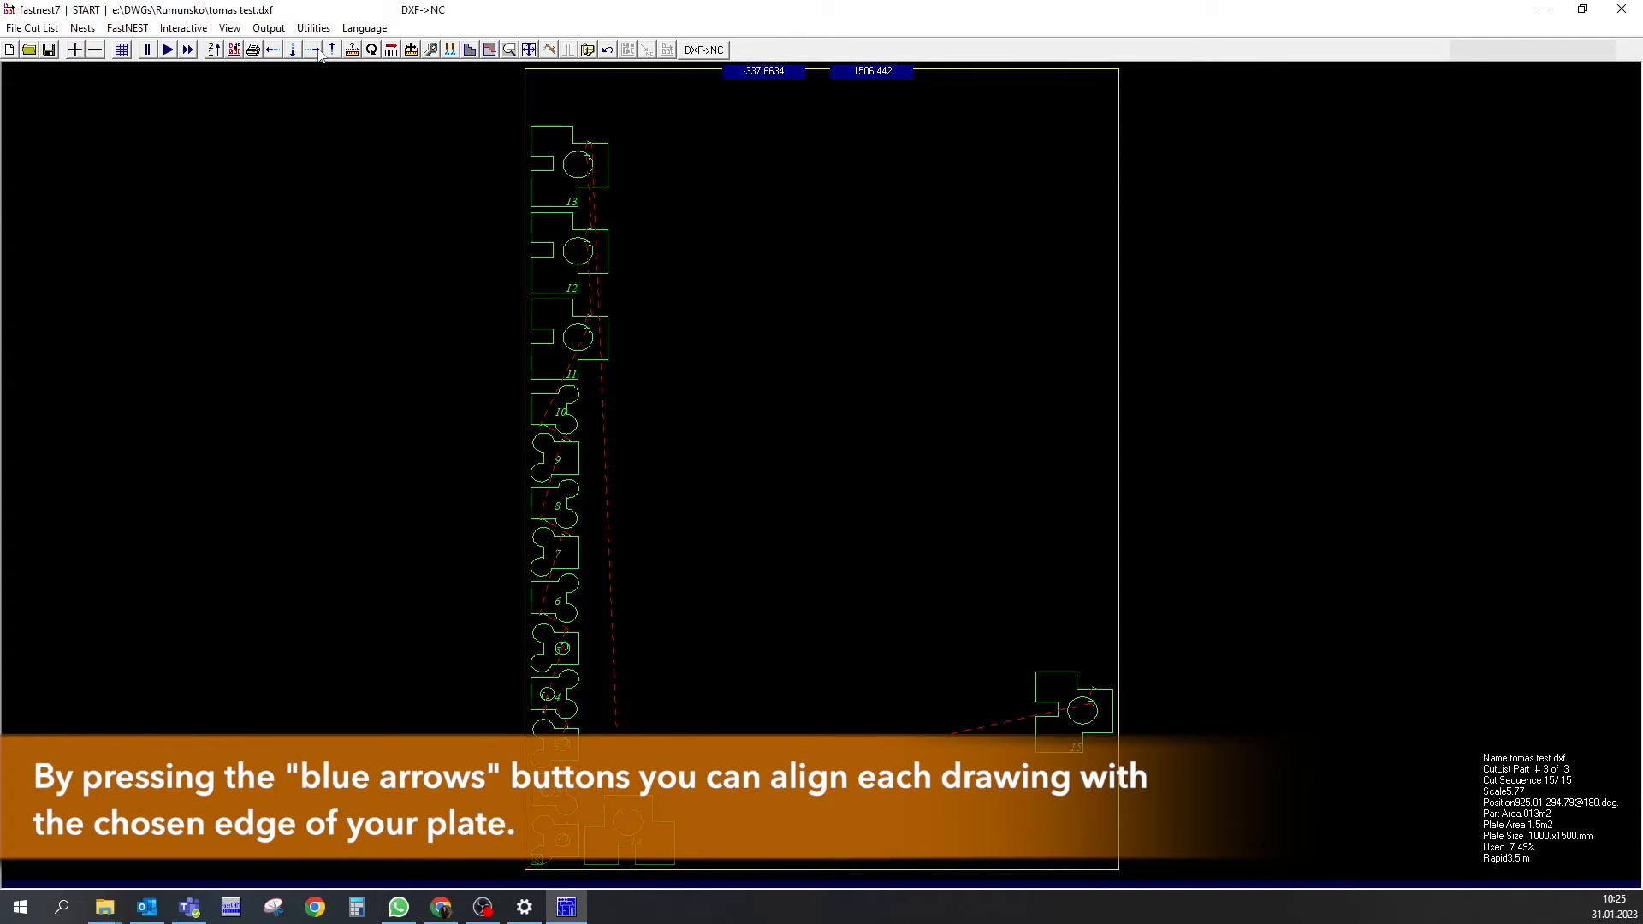
pyautogui.click(273, 50)
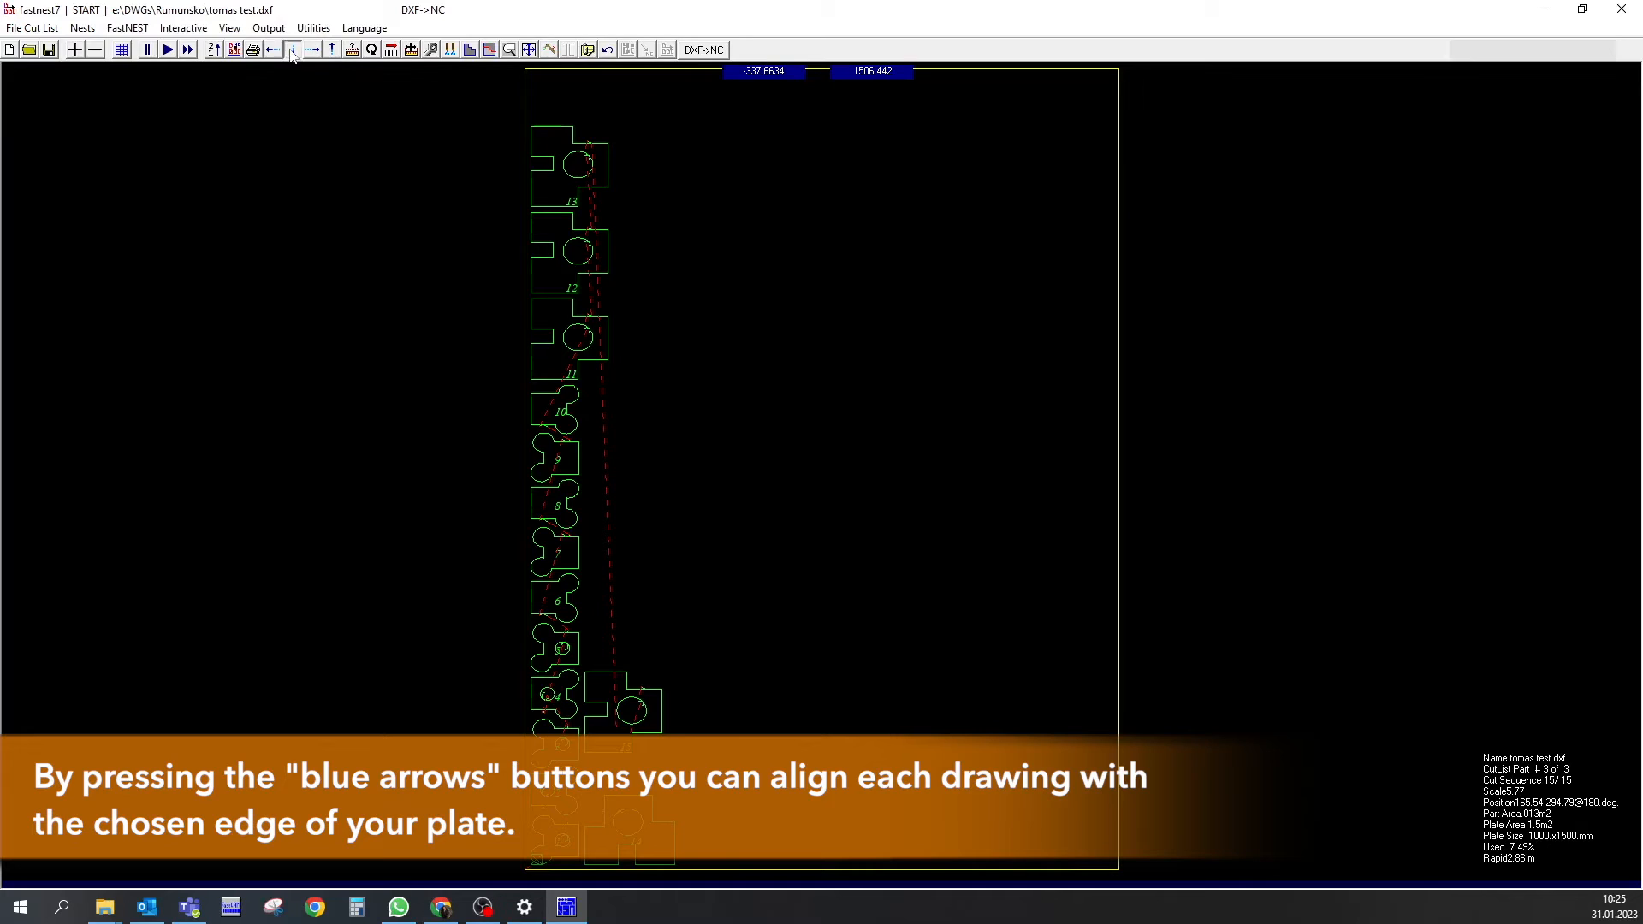
pyautogui.click(293, 50)
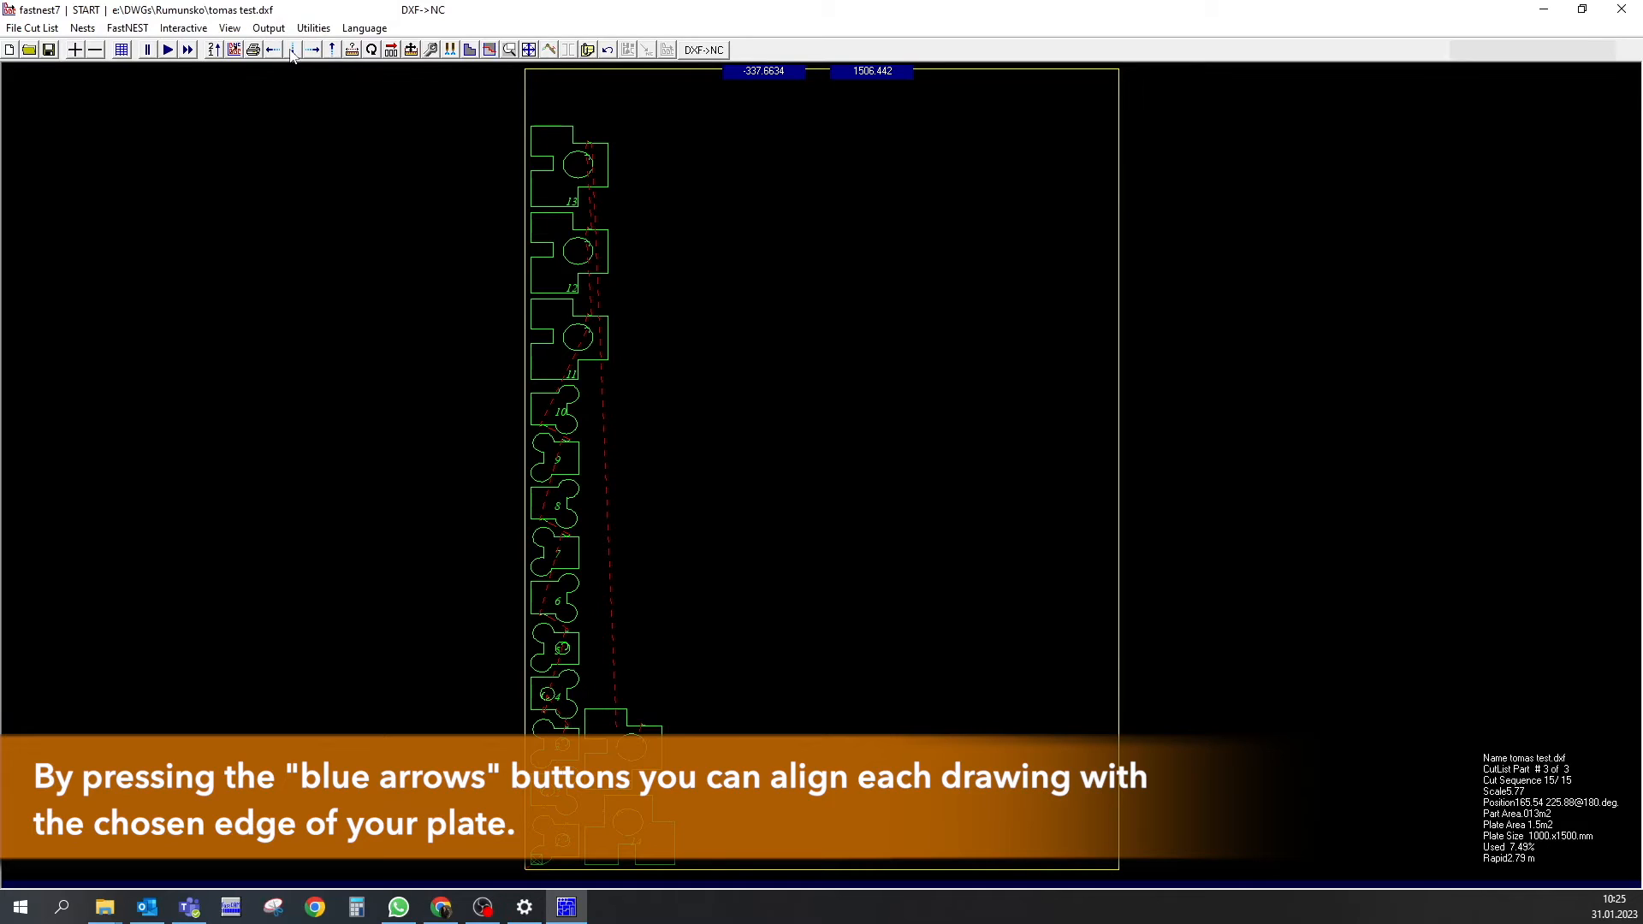
pyautogui.click(333, 50)
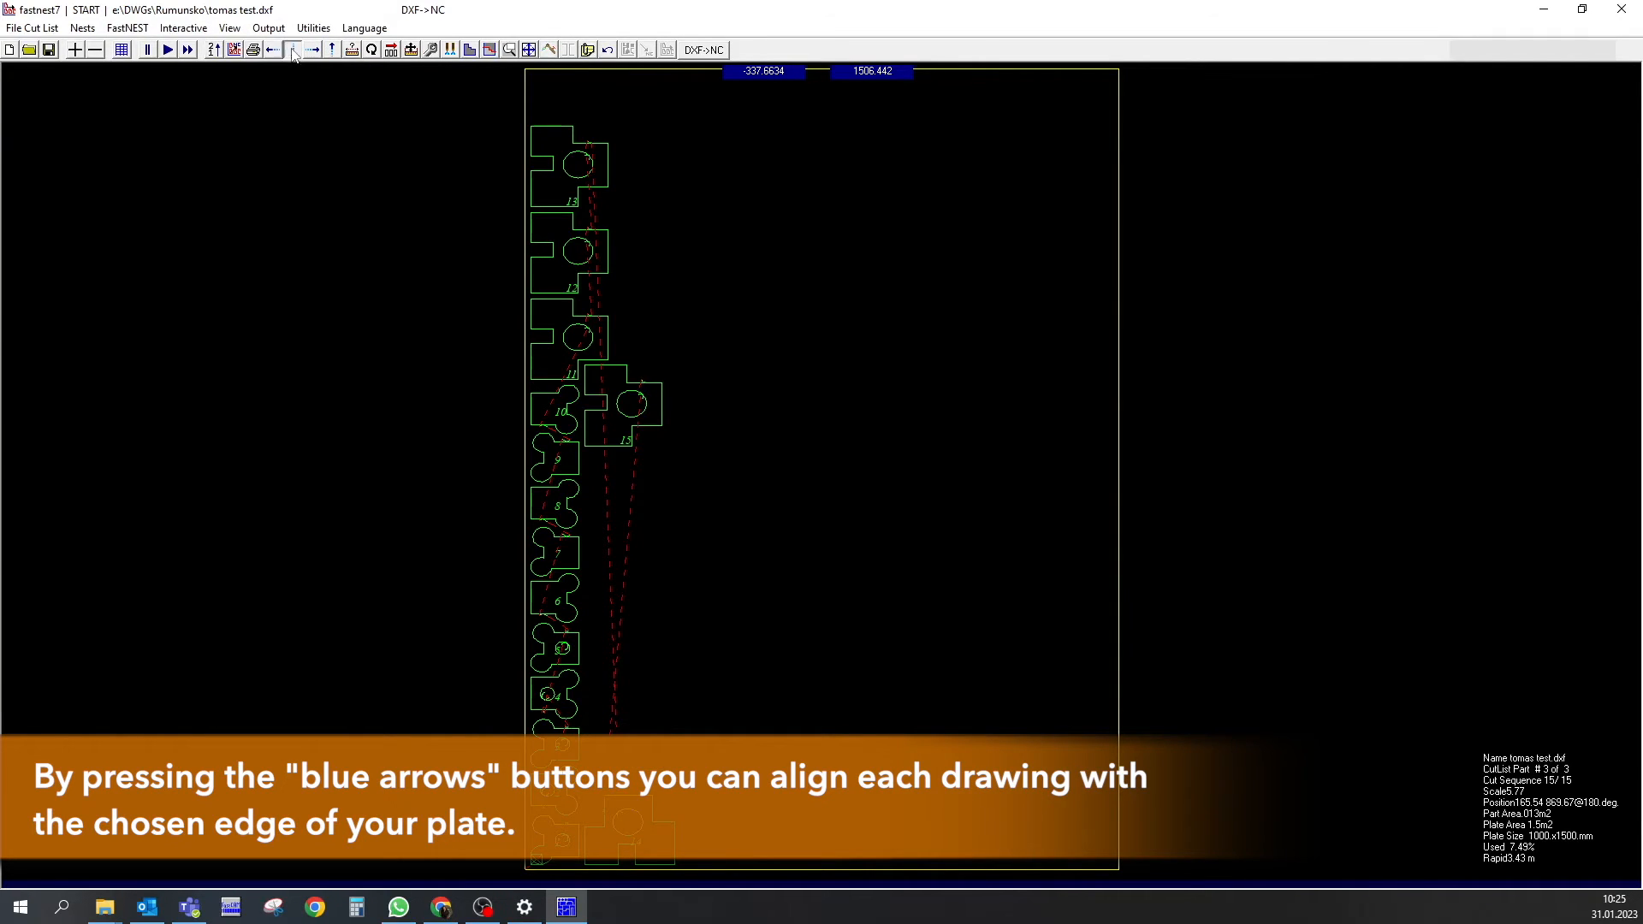
pyautogui.click(292, 50)
# Move part 15 into the plate's free area and measure its upper horizontal edge from the upper-left corner to the step corner
pyautogui.moveTo(634, 745); pyautogui.dragTo(726, 587)
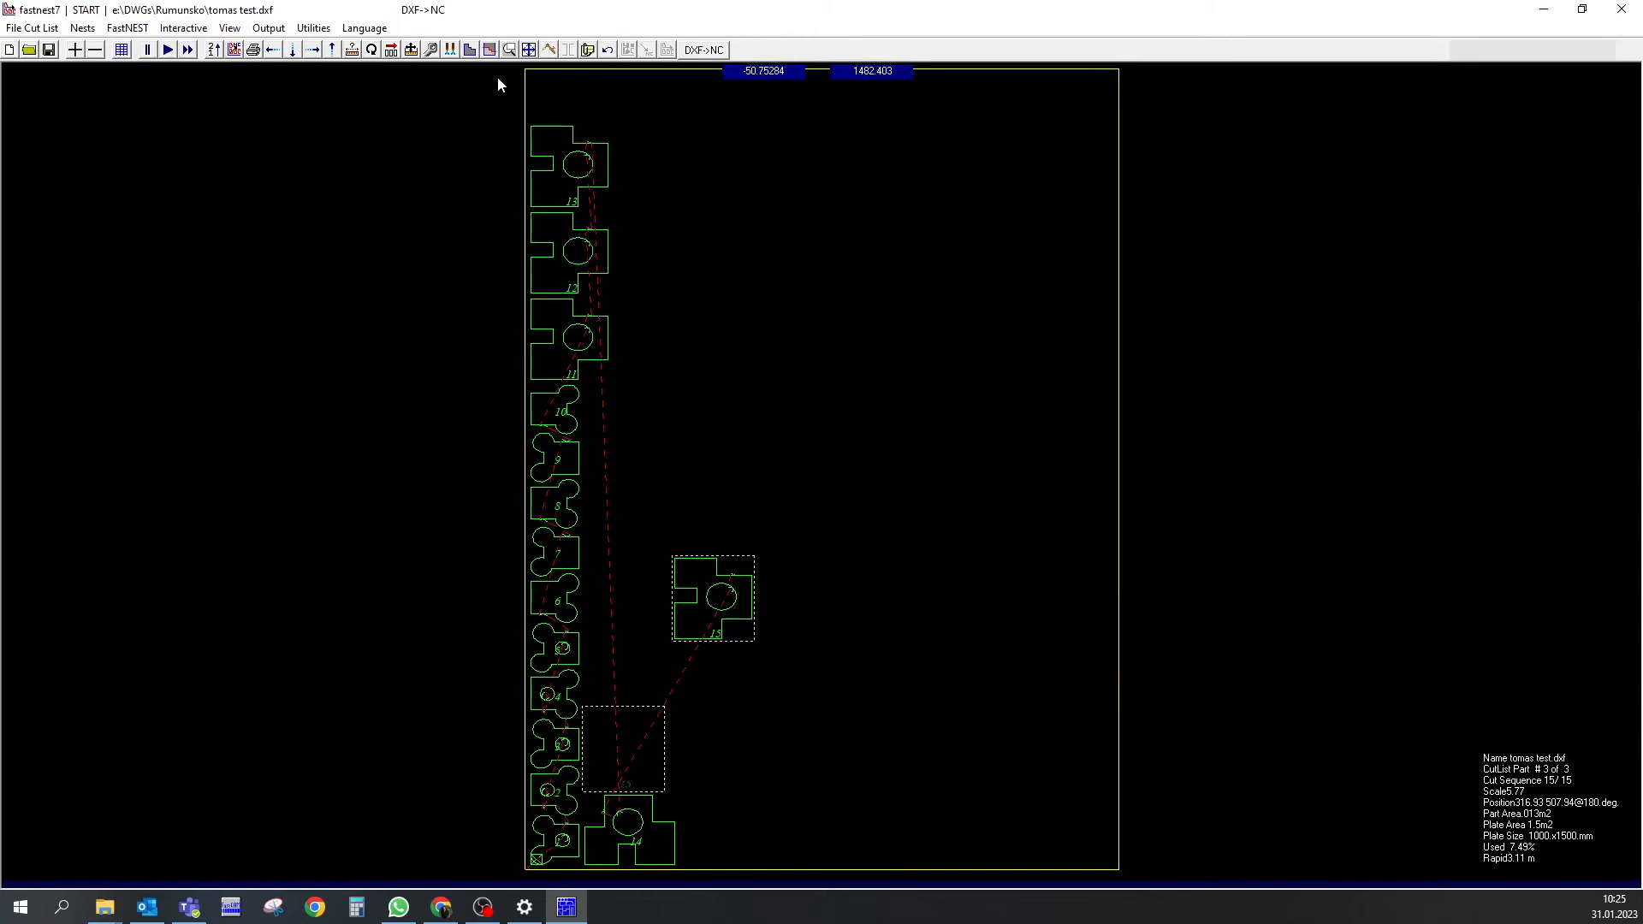
pyautogui.click(509, 49)
pyautogui.click(645, 529)
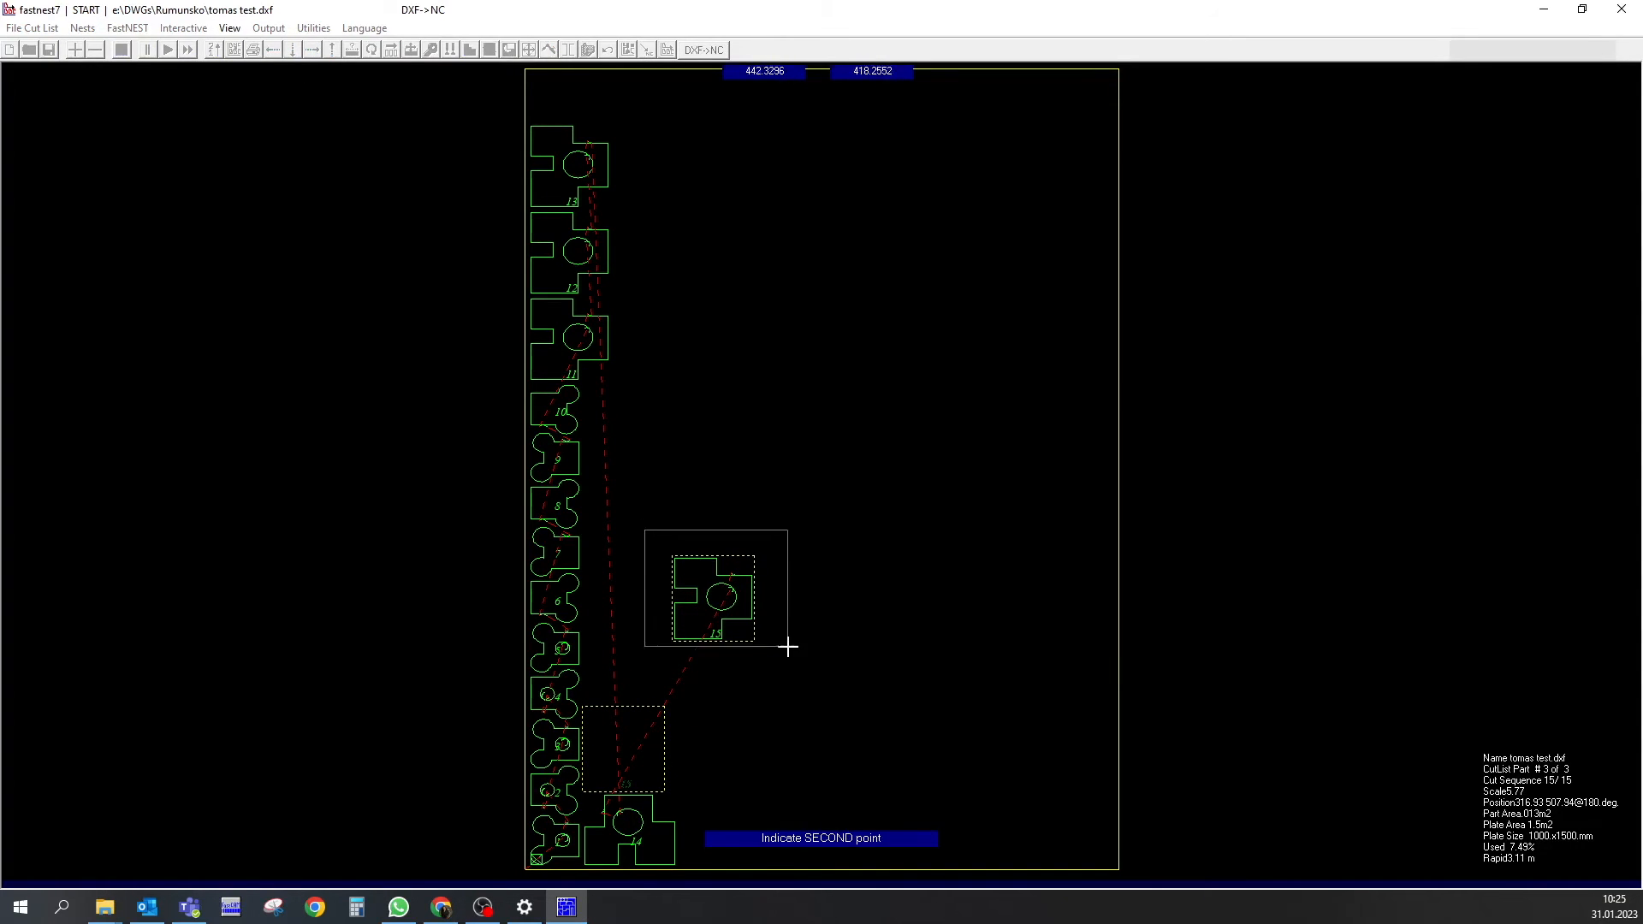
pyautogui.click(778, 663)
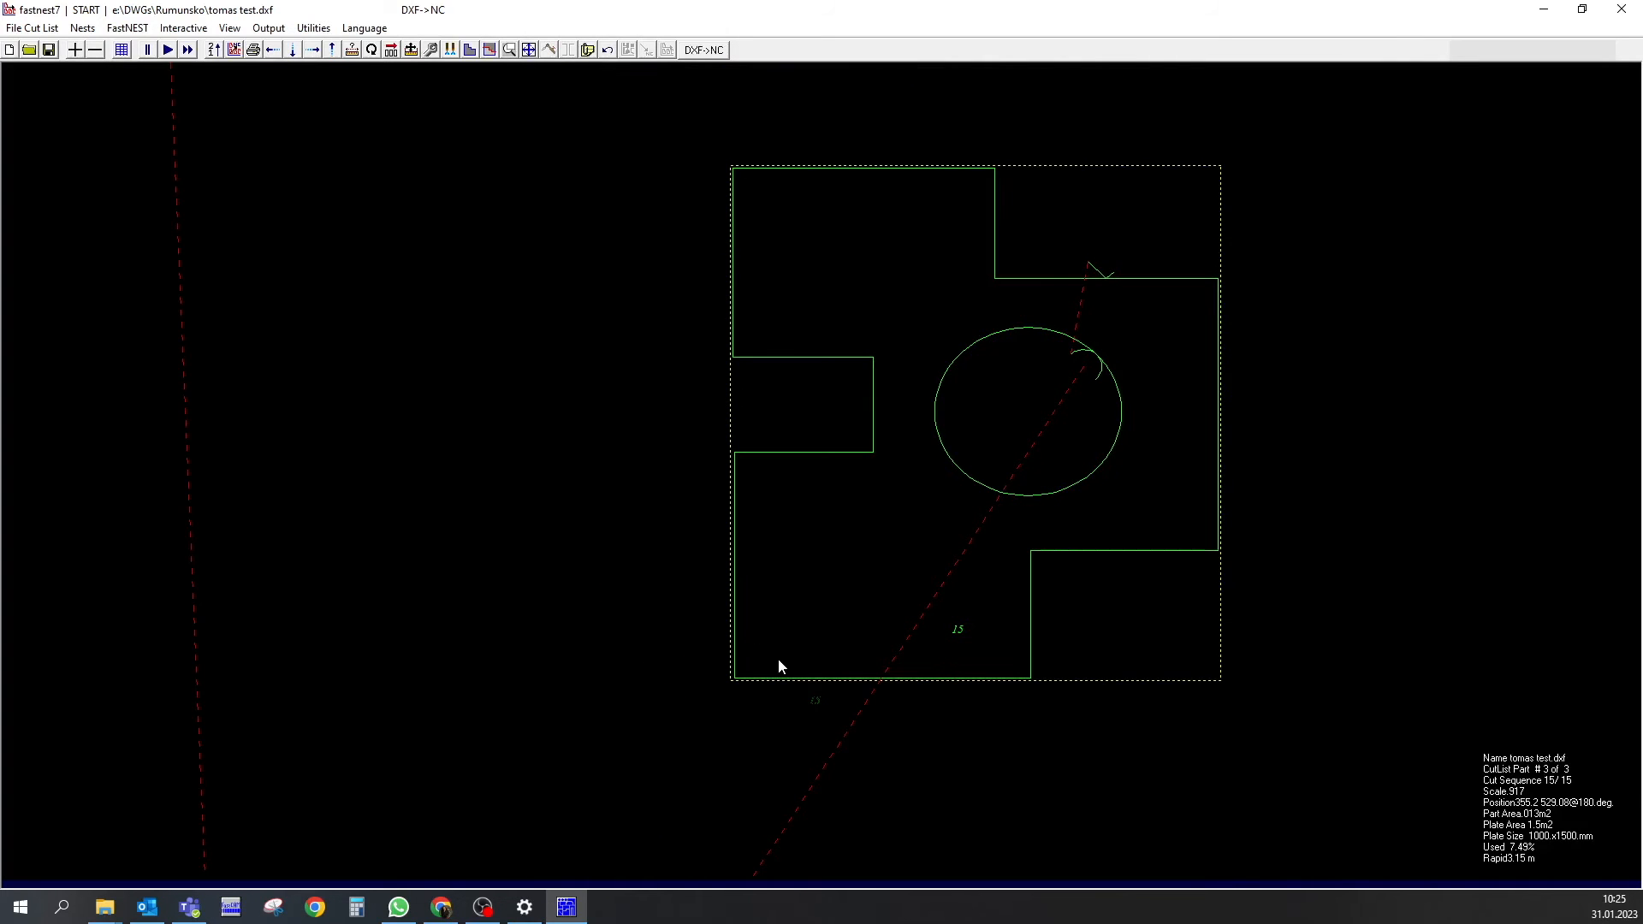
pyautogui.click(352, 50)
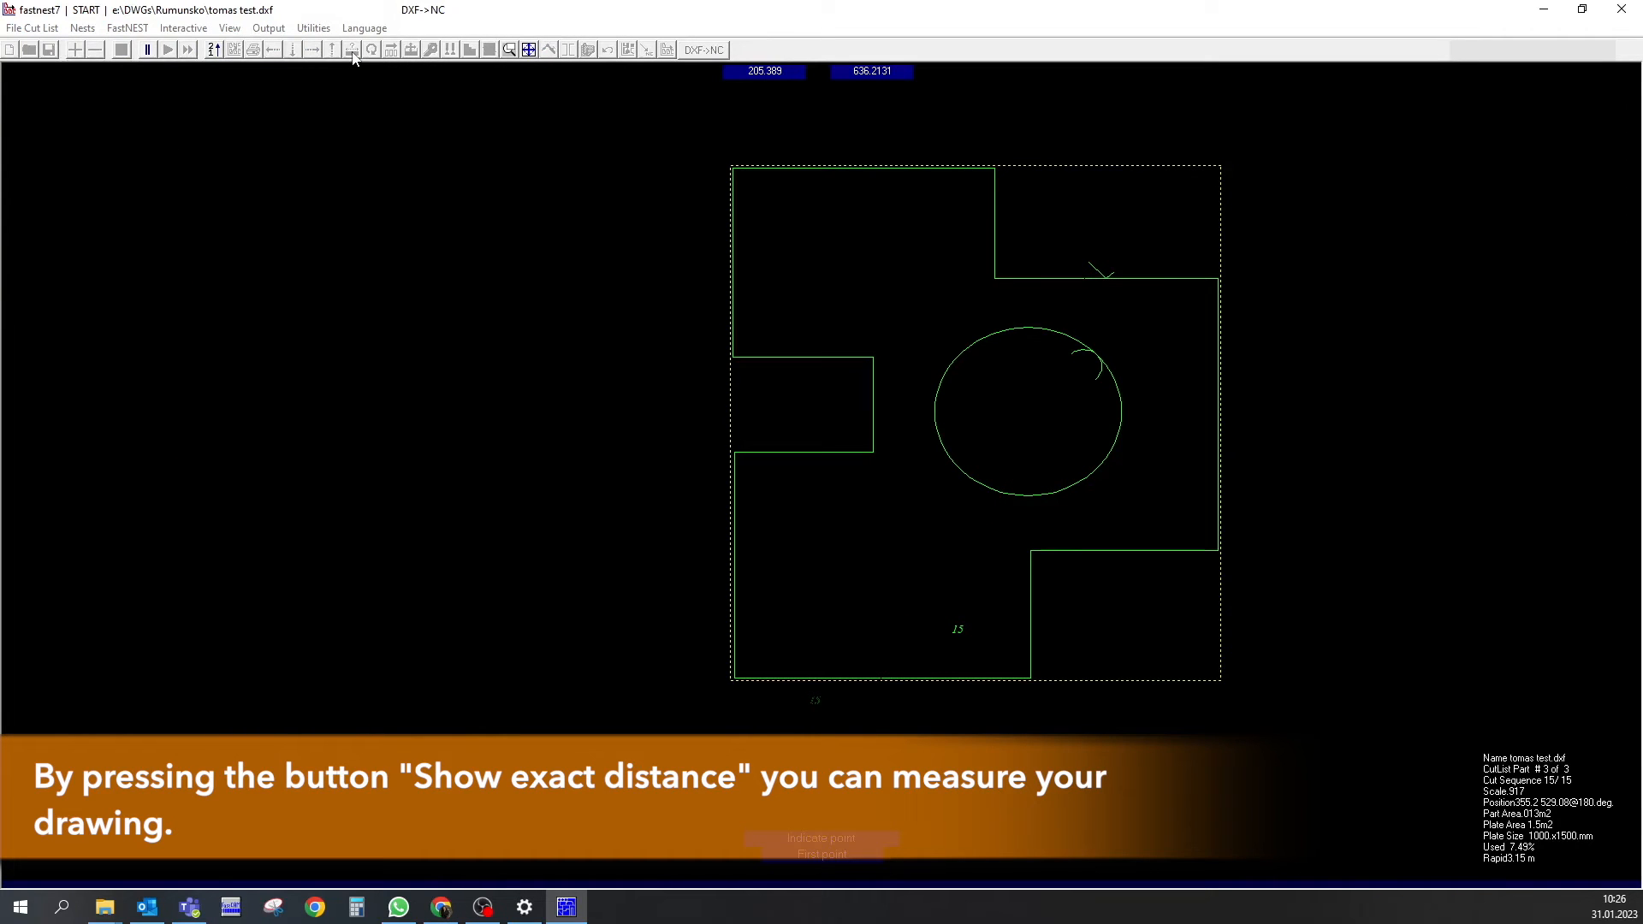
pyautogui.press('Escape')
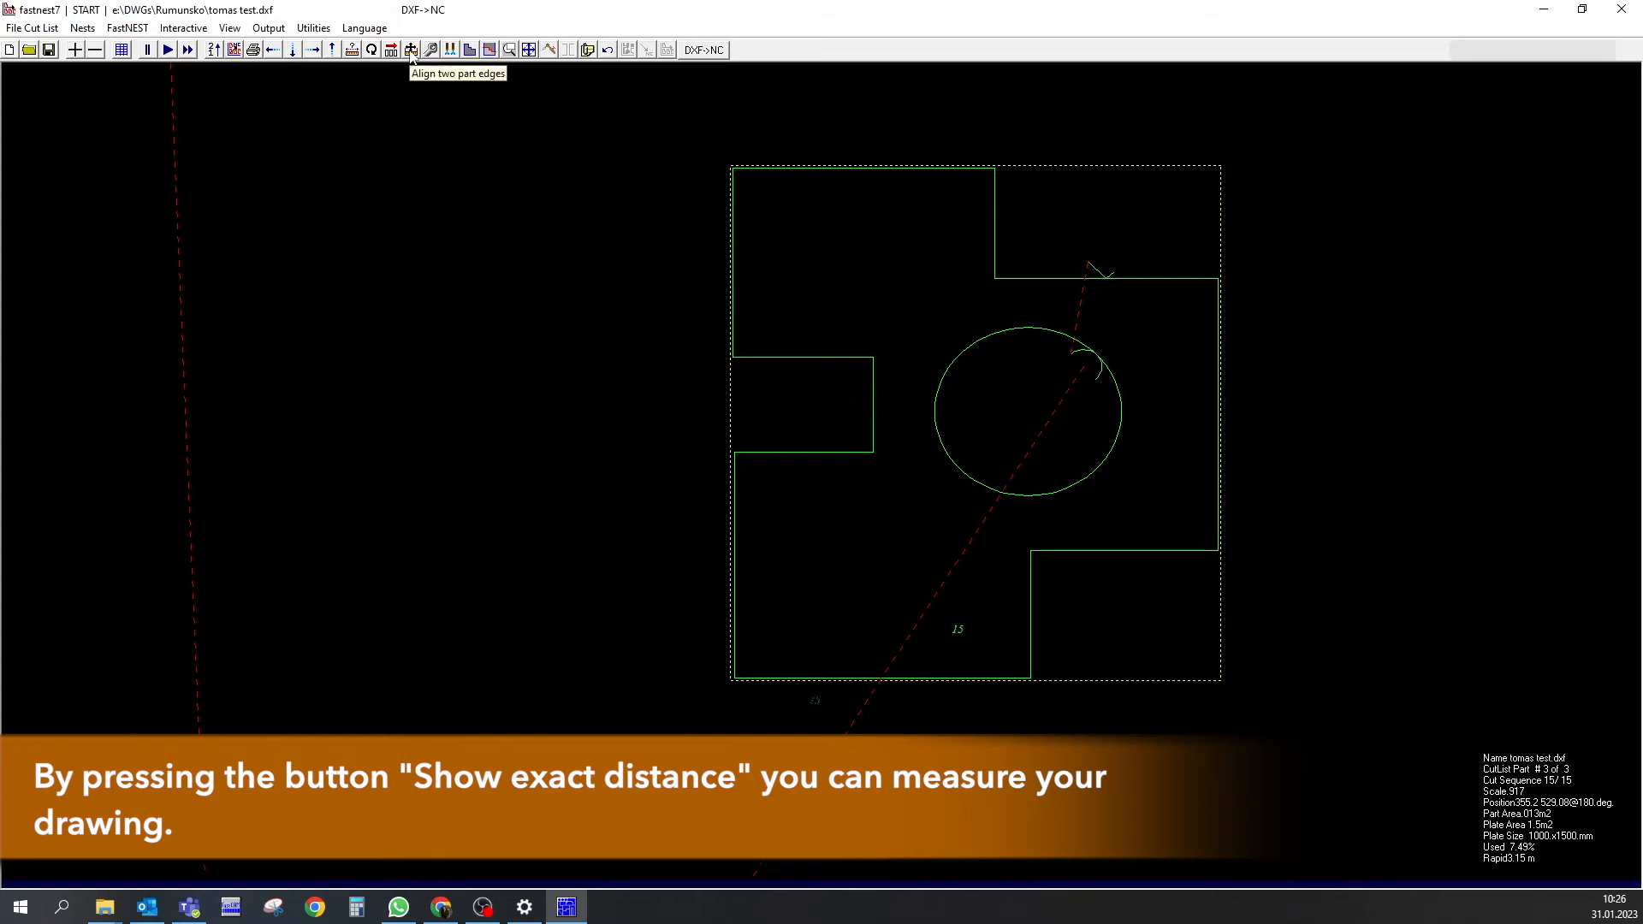
pyautogui.click(352, 50)
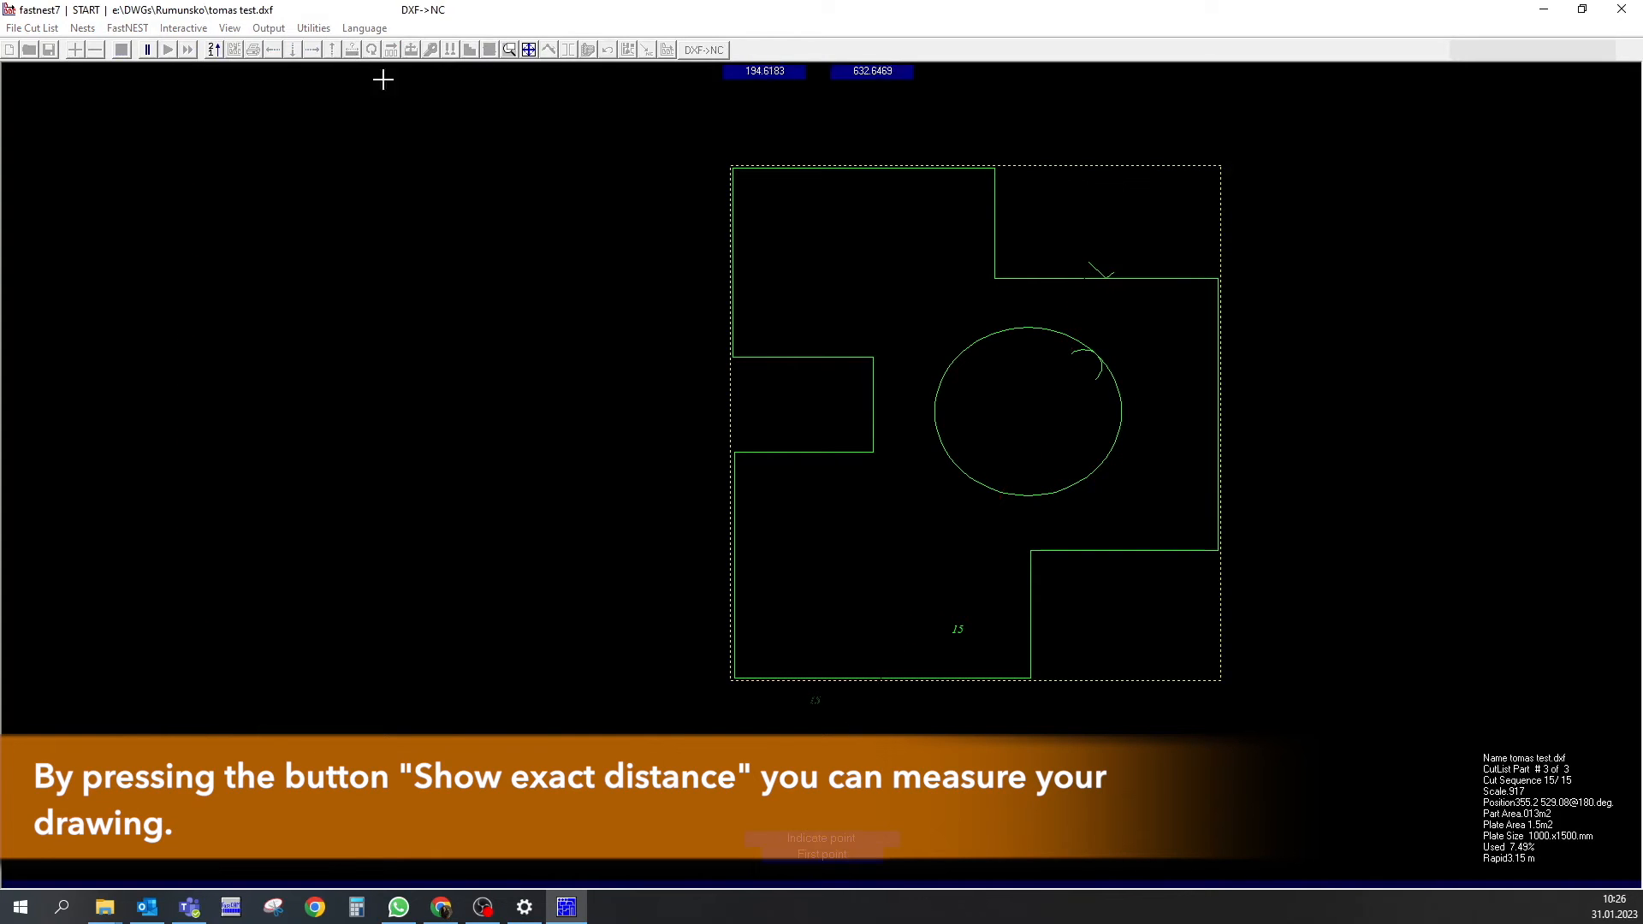
pyautogui.click(734, 165)
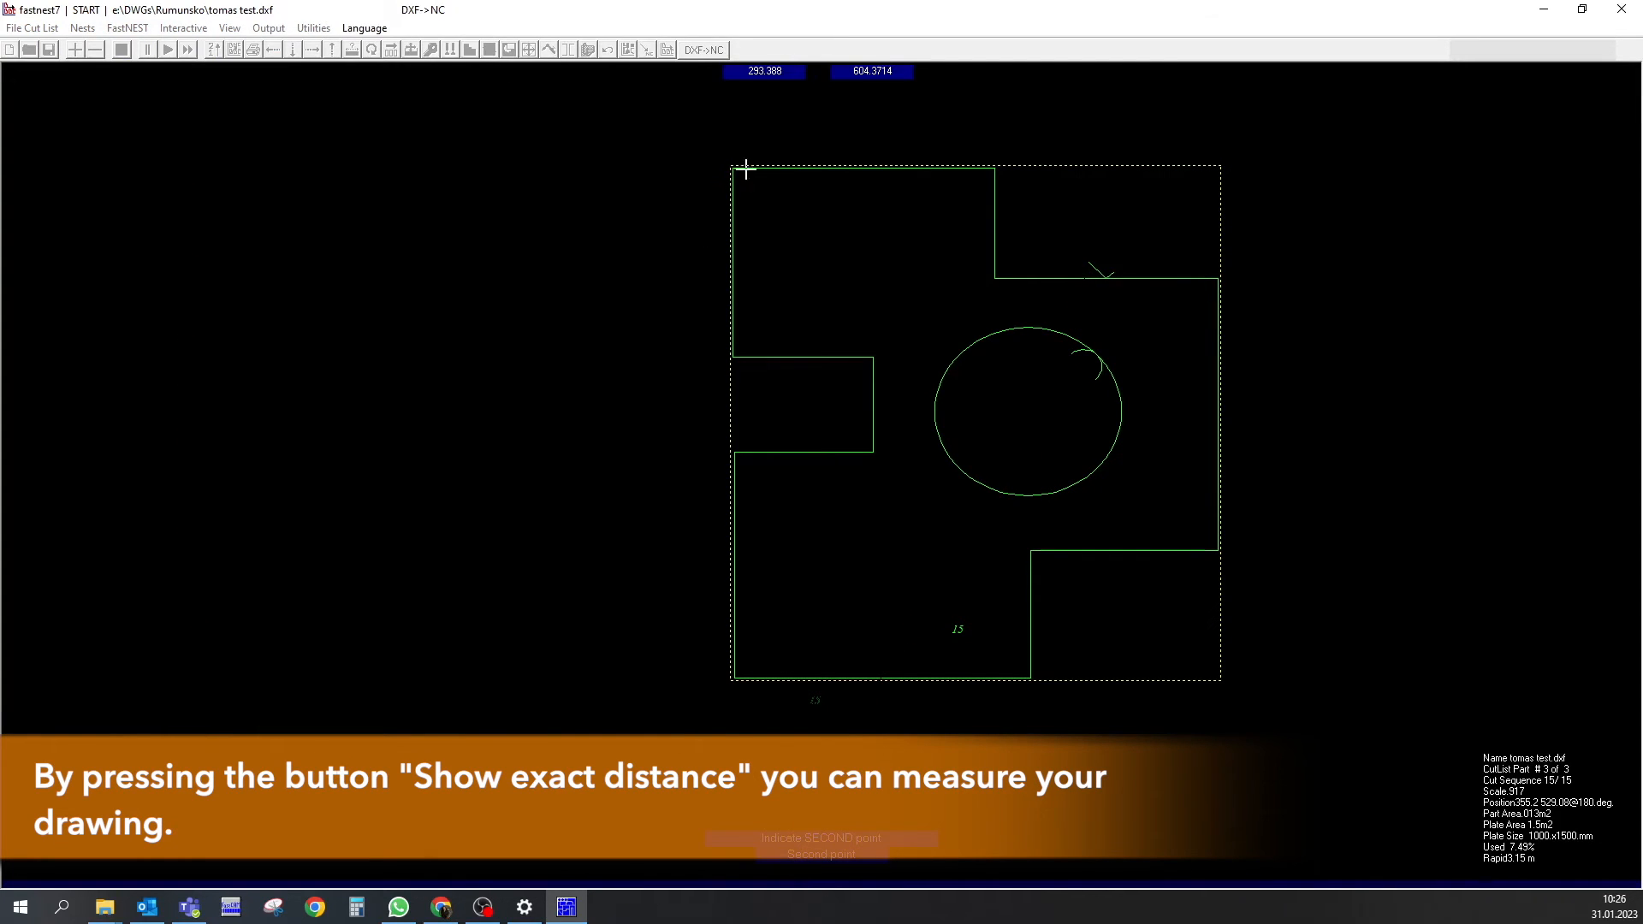
pyautogui.click(994, 167)
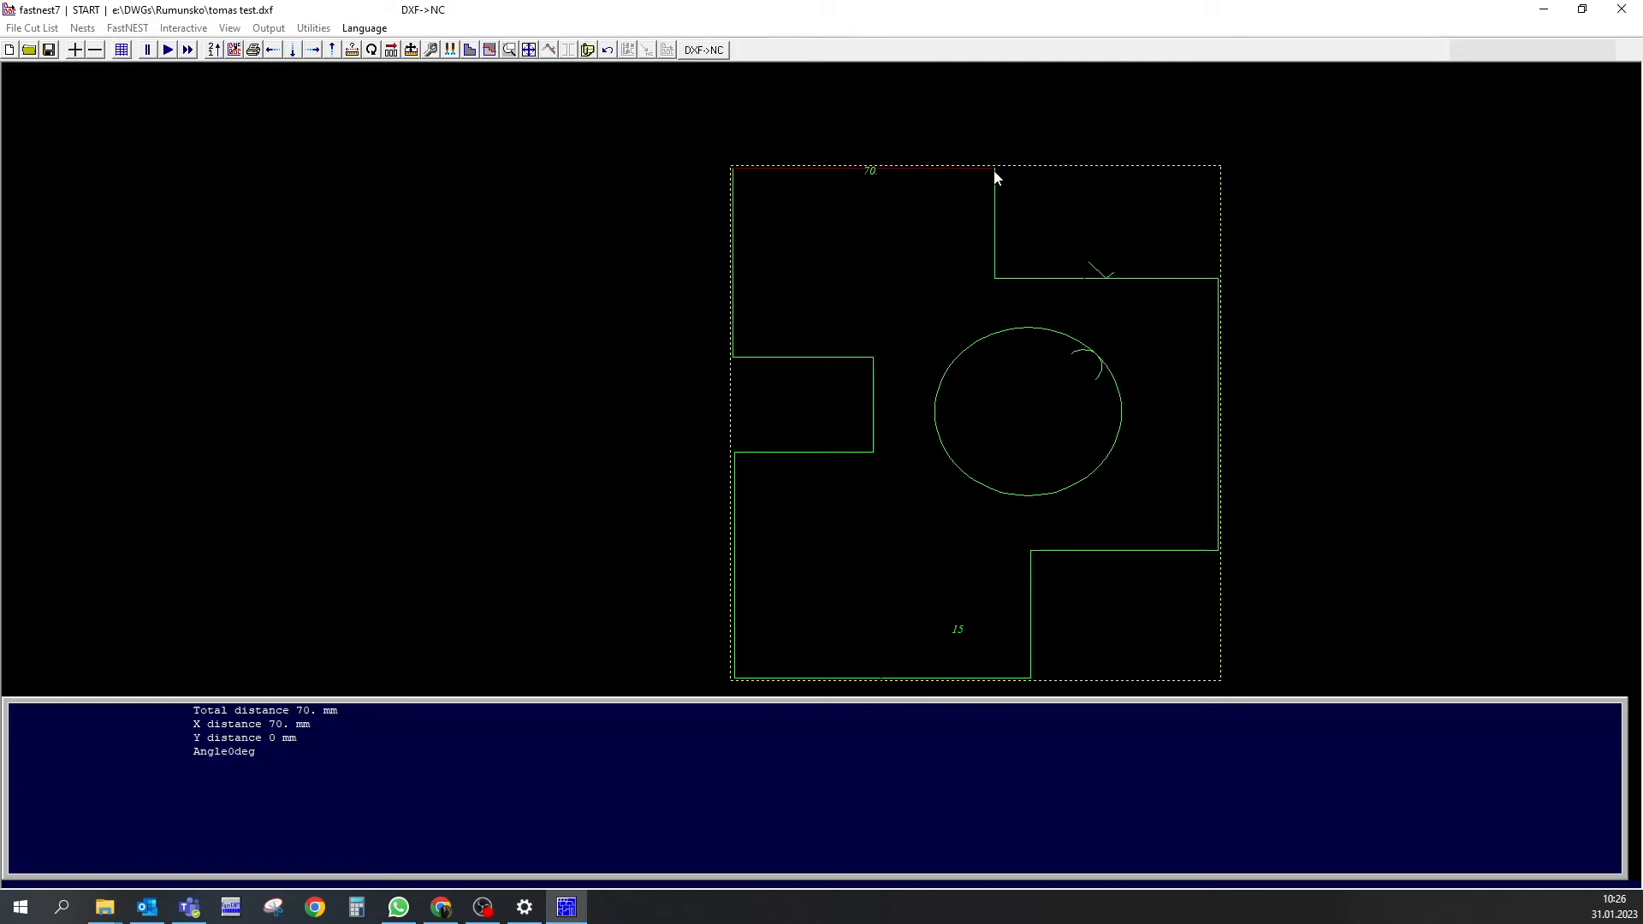
# Measure part 15's lower-left vertical edge from the notch corner down to the bottom corner
pyautogui.click(994, 171)
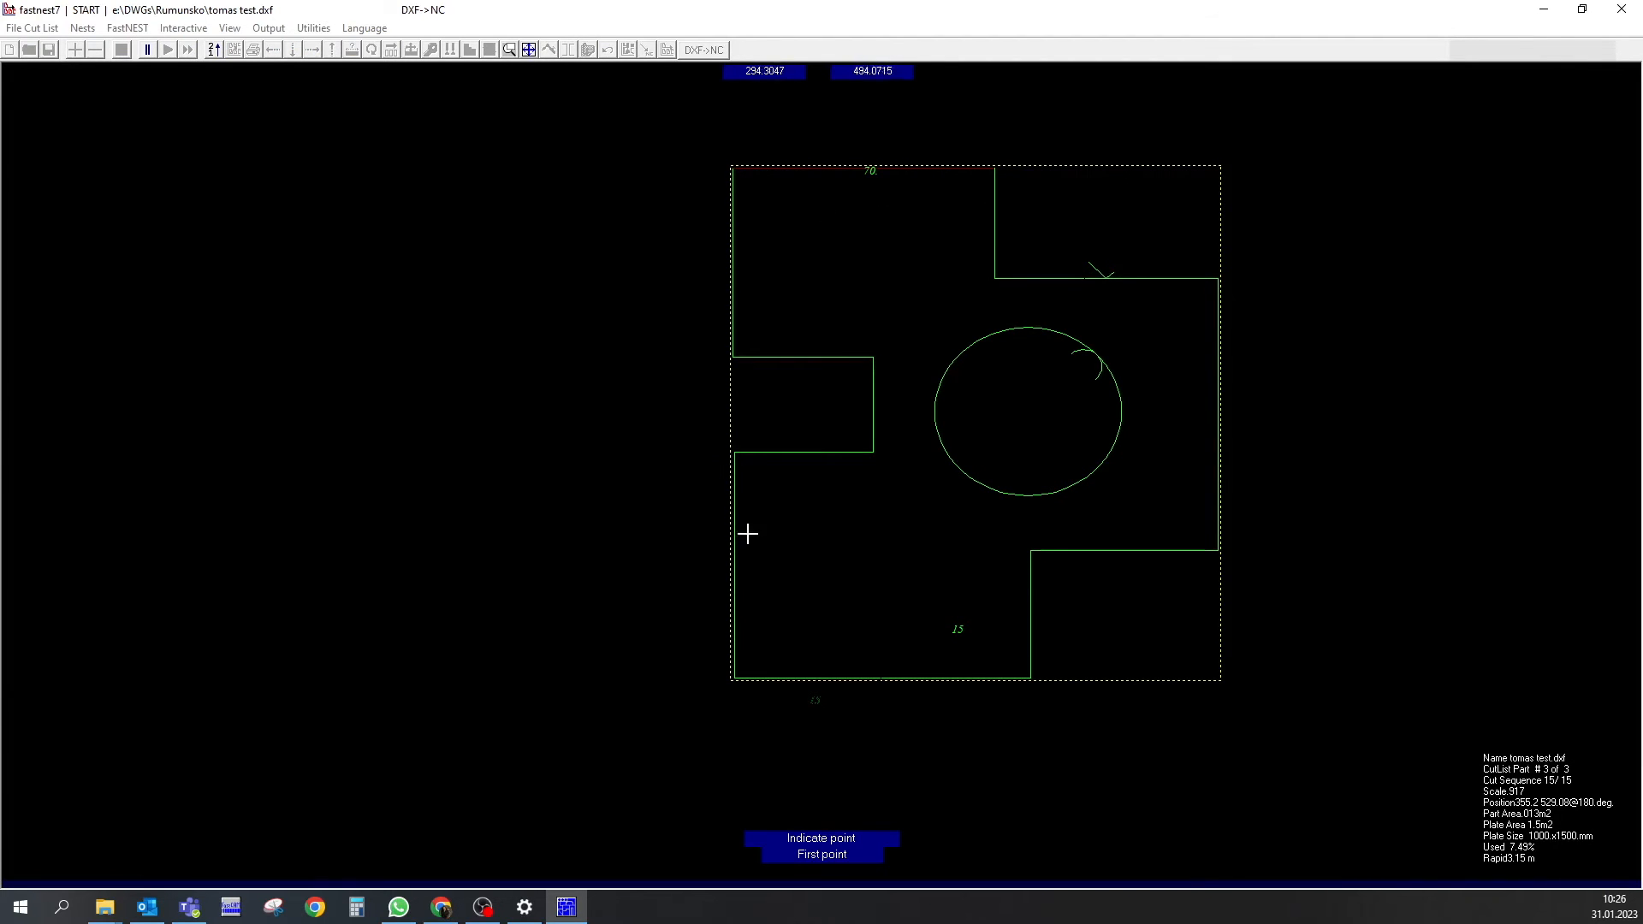
pyautogui.click(734, 452)
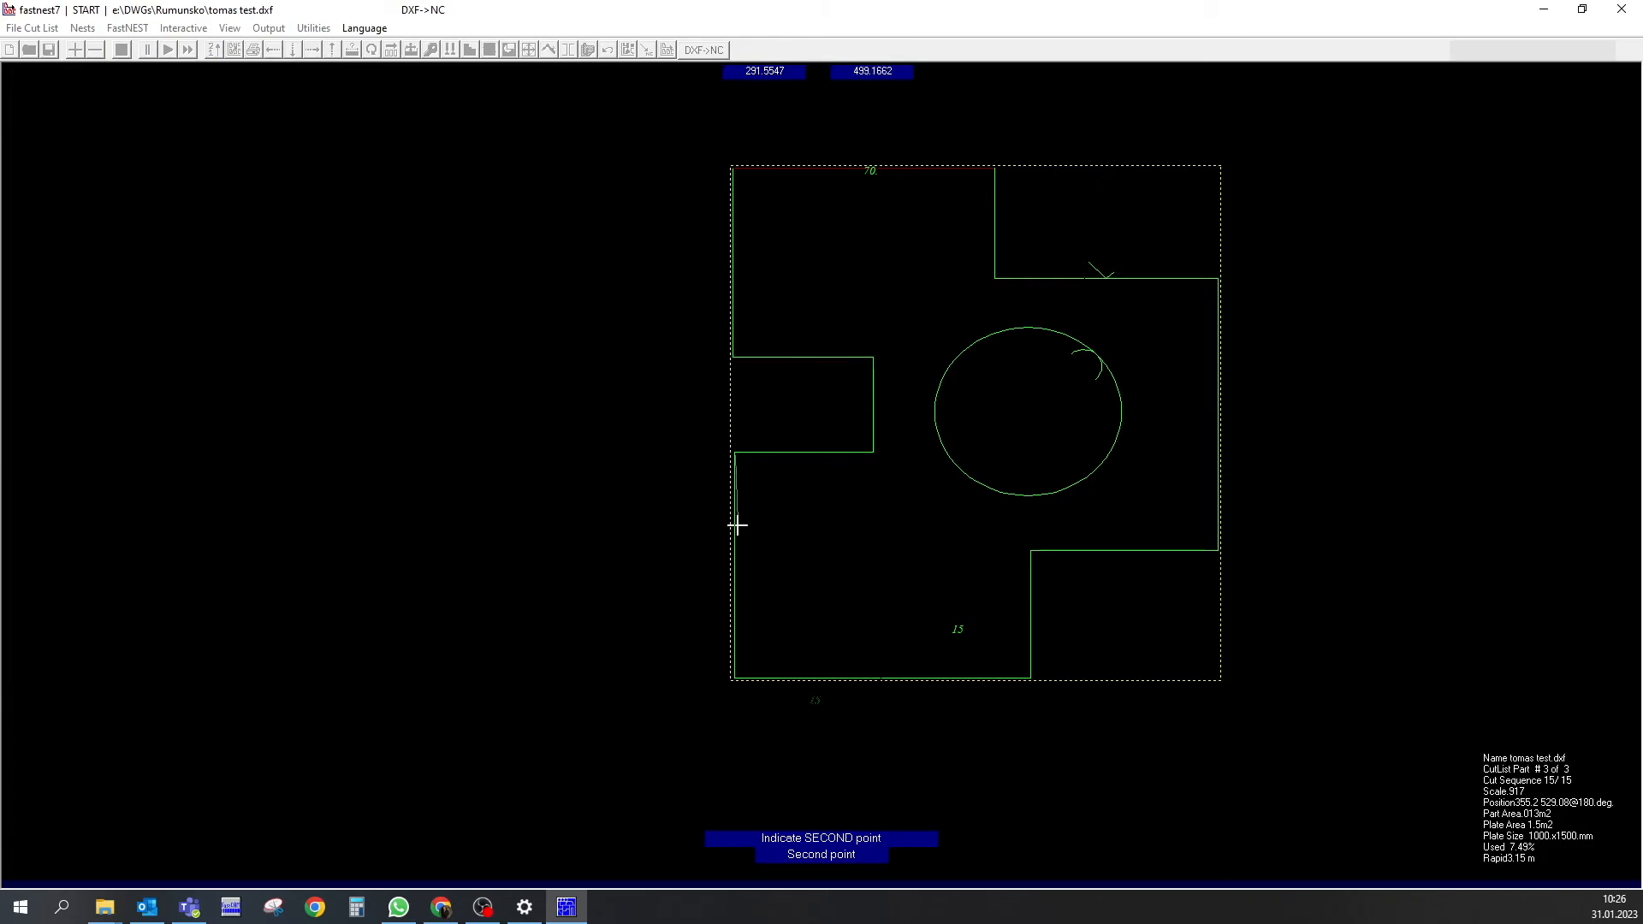
pyautogui.click(737, 678)
pyautogui.click(726, 693)
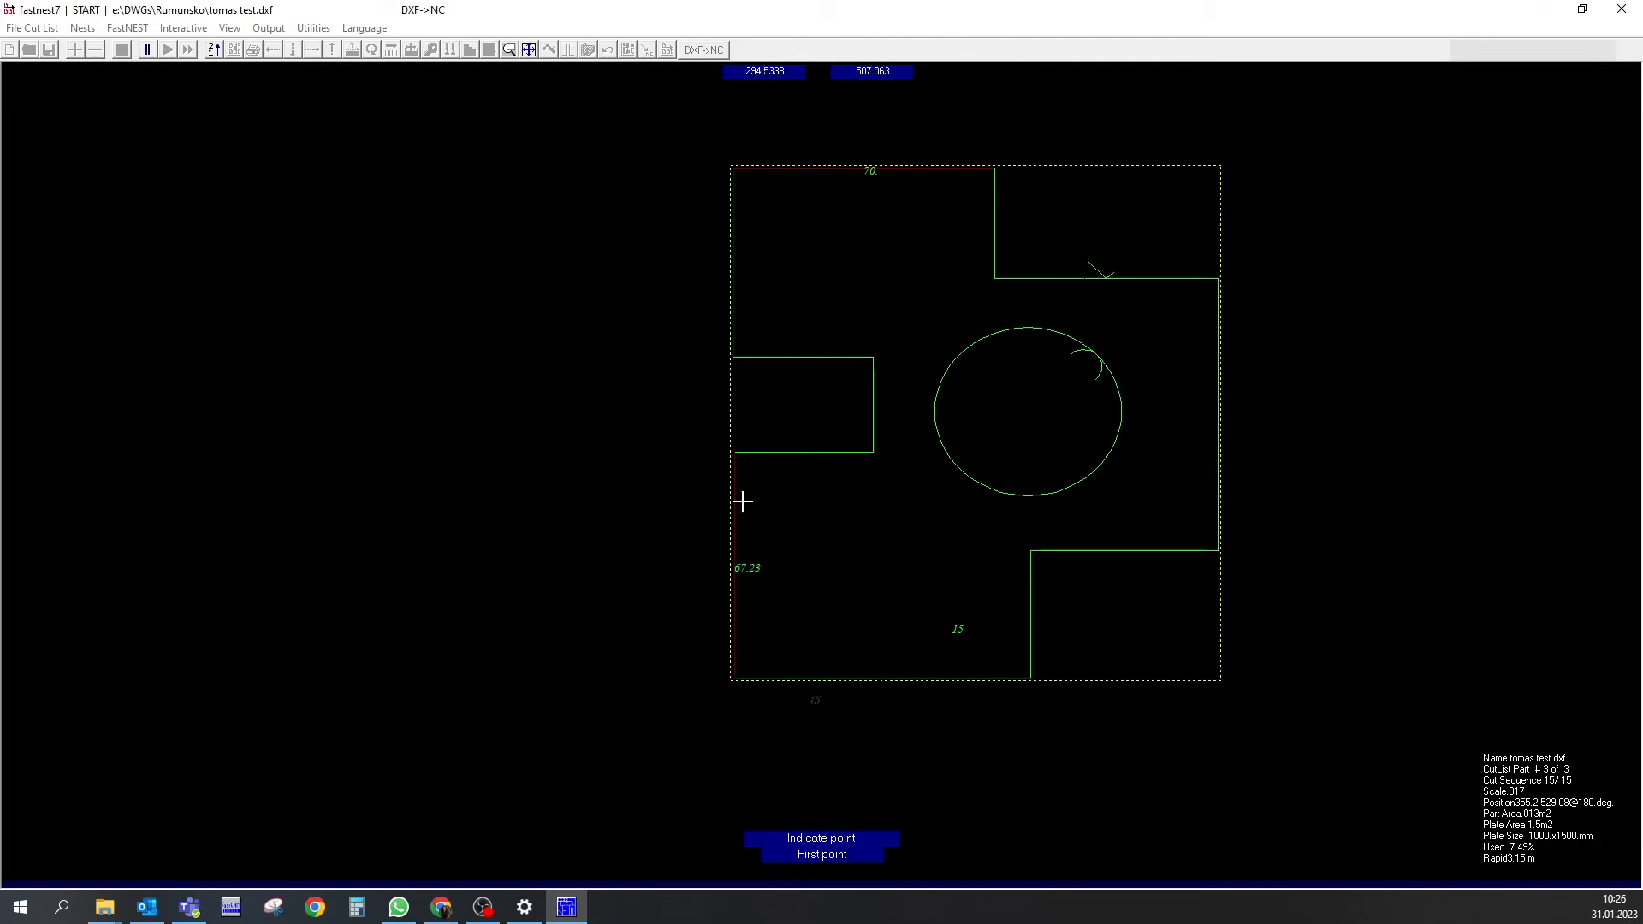
pyautogui.press('Escape')
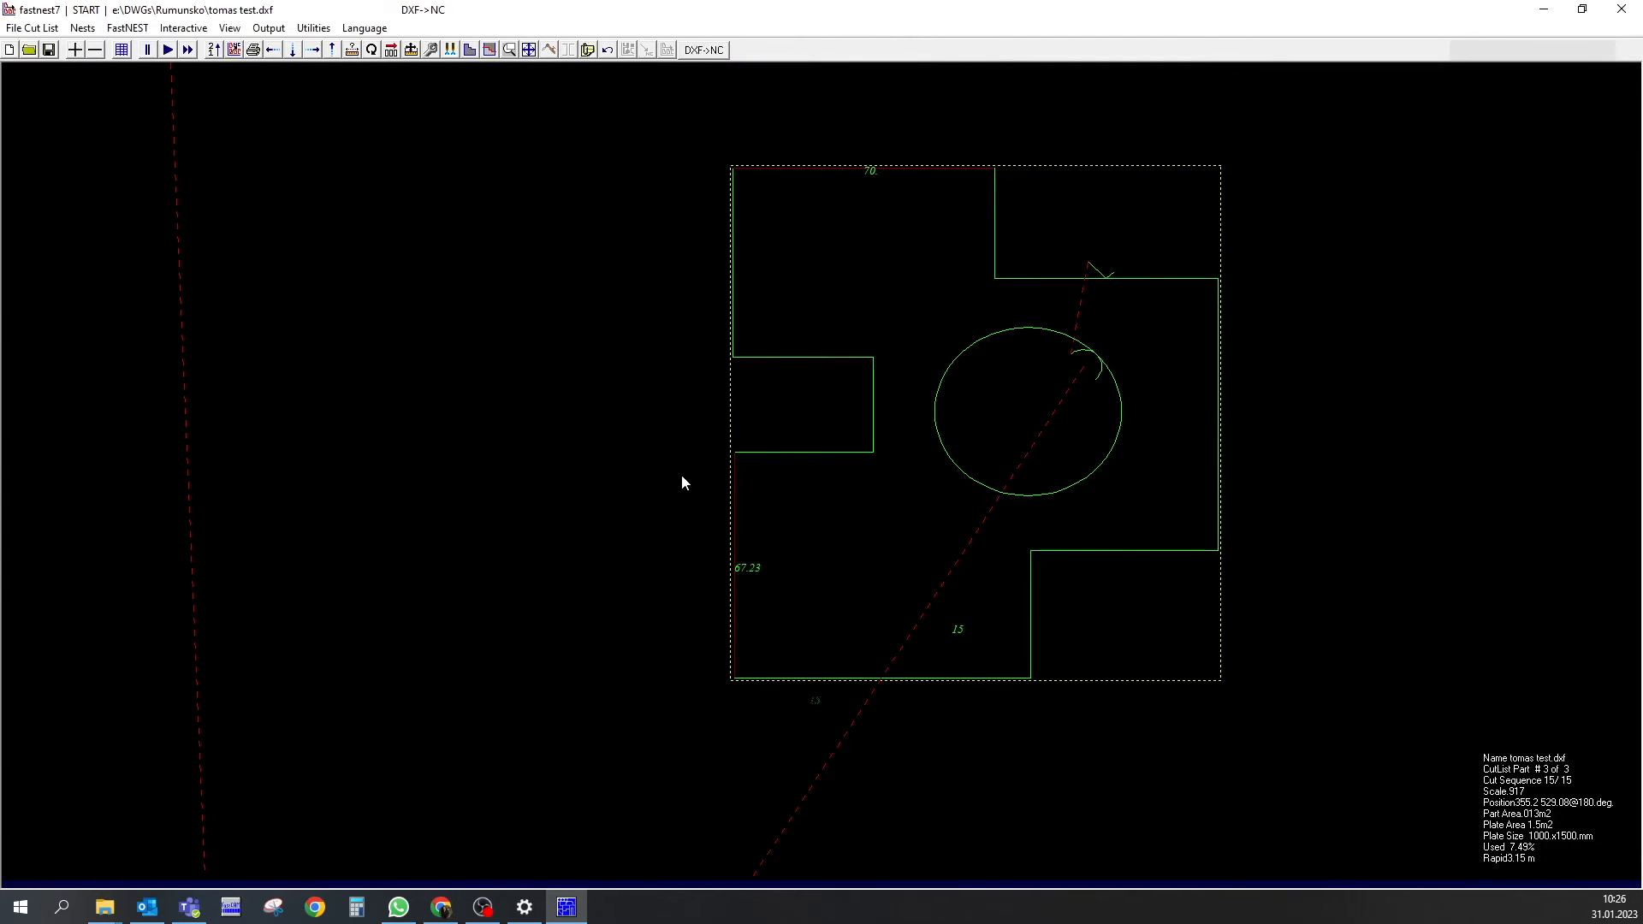
# Move part 15 down beside the nested column, directly above part 14, to about X 172, Y 229
pyautogui.click(529, 49)
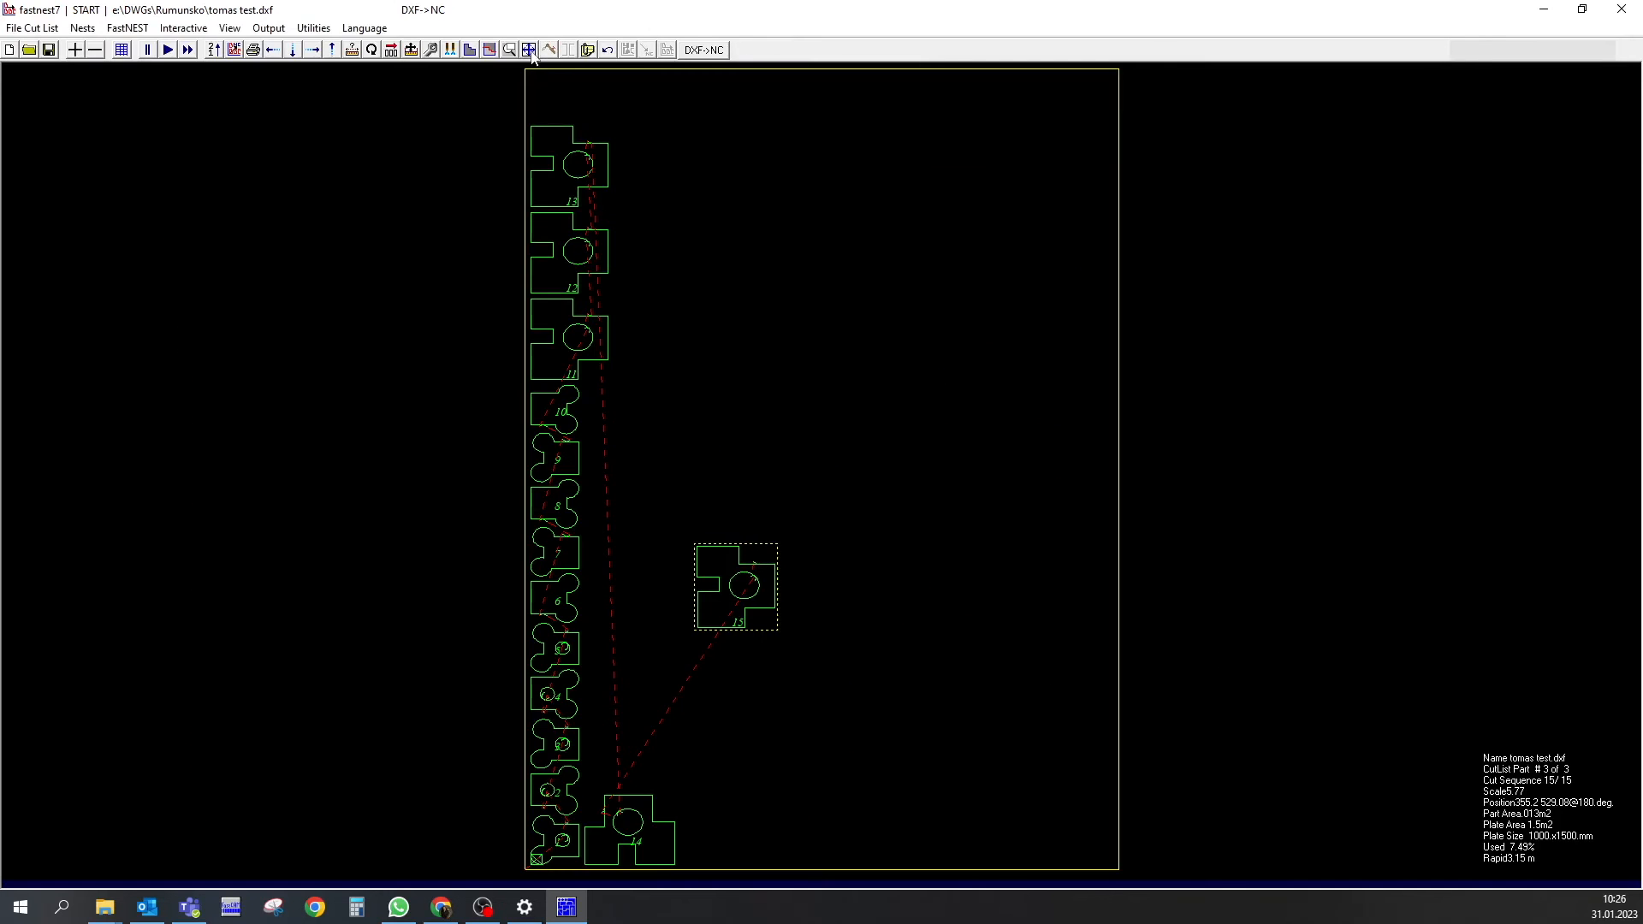
pyautogui.click(722, 569)
pyautogui.moveTo(721, 569); pyautogui.dragTo(613, 722)
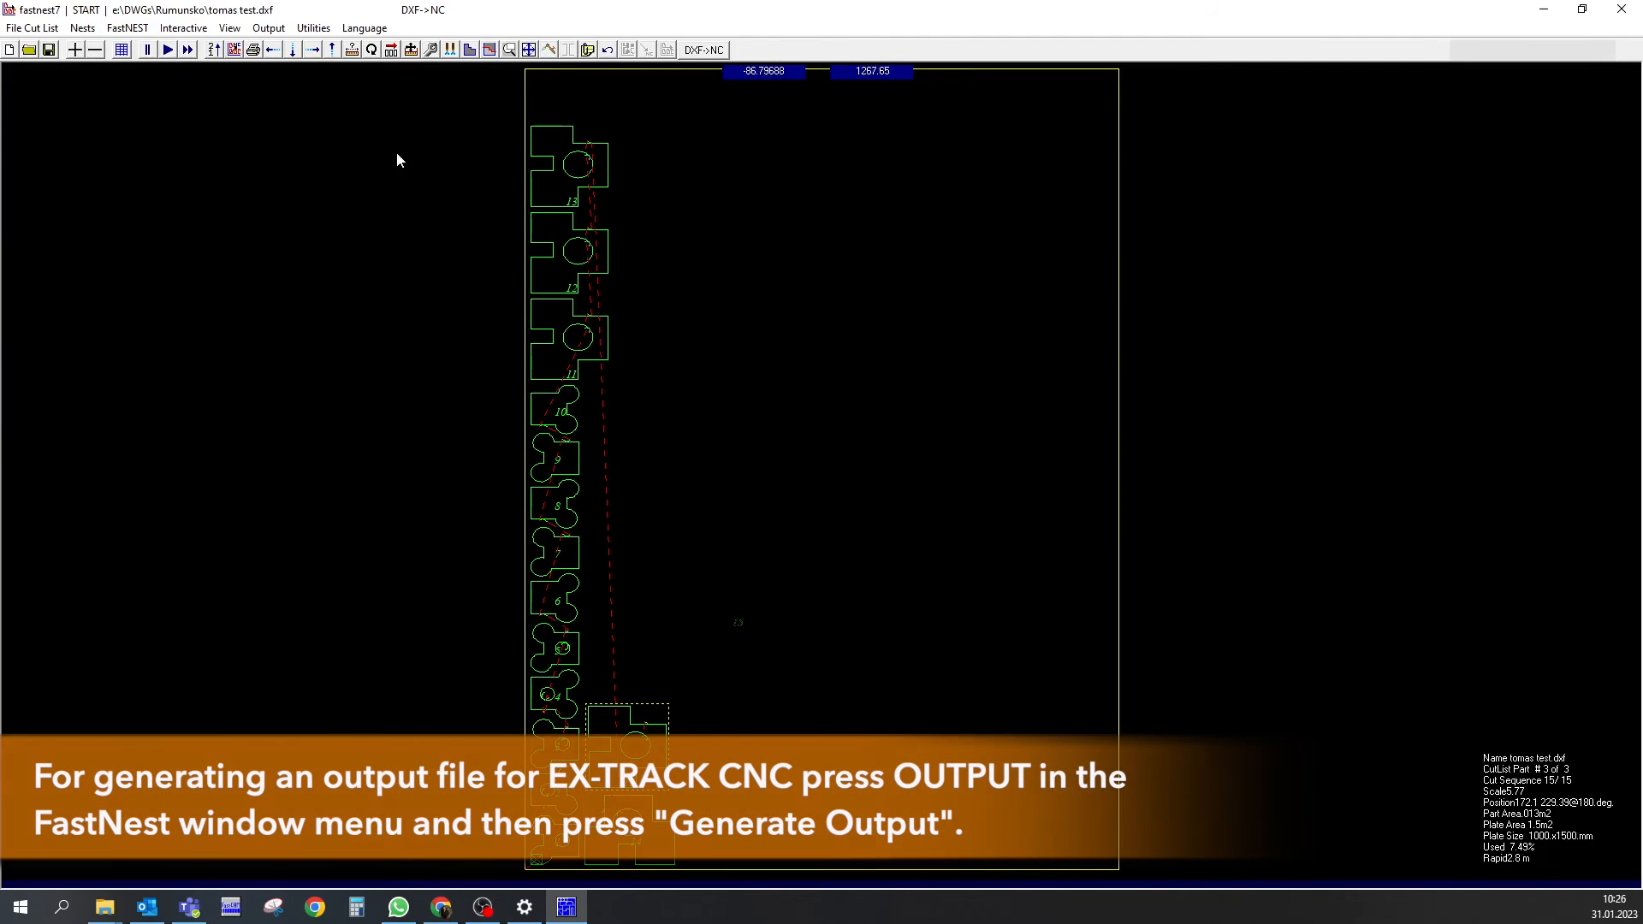
# Start generating the output and enter nest name "test NESTING", job "plasma" and material MILD-STEEL GR250
pyautogui.click(269, 29)
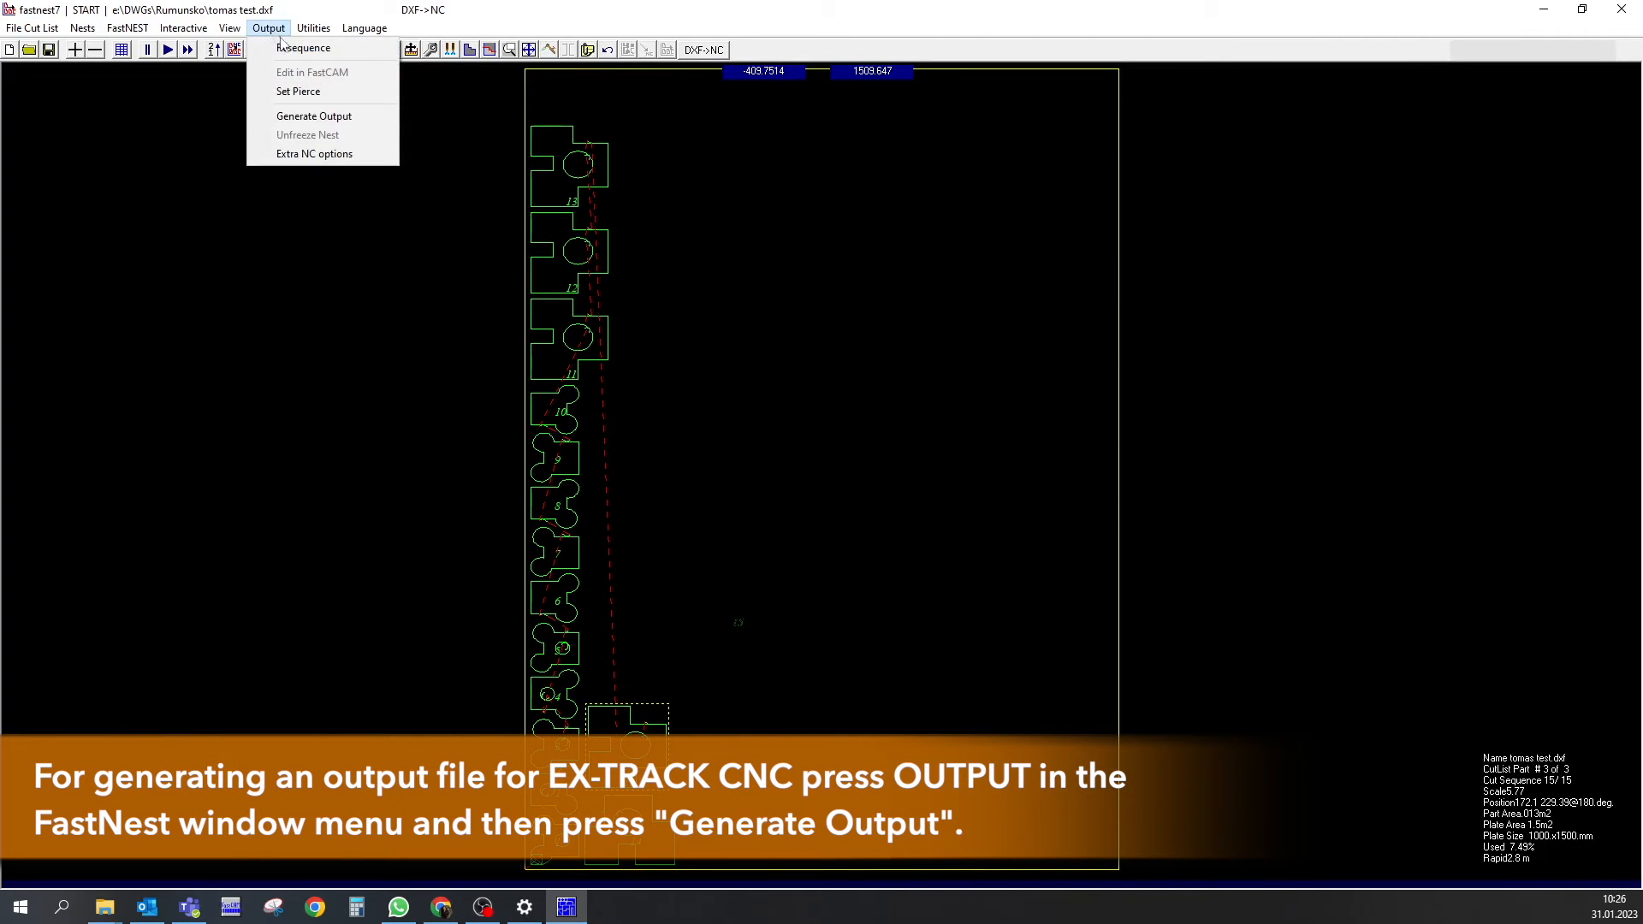
pyautogui.click(314, 116)
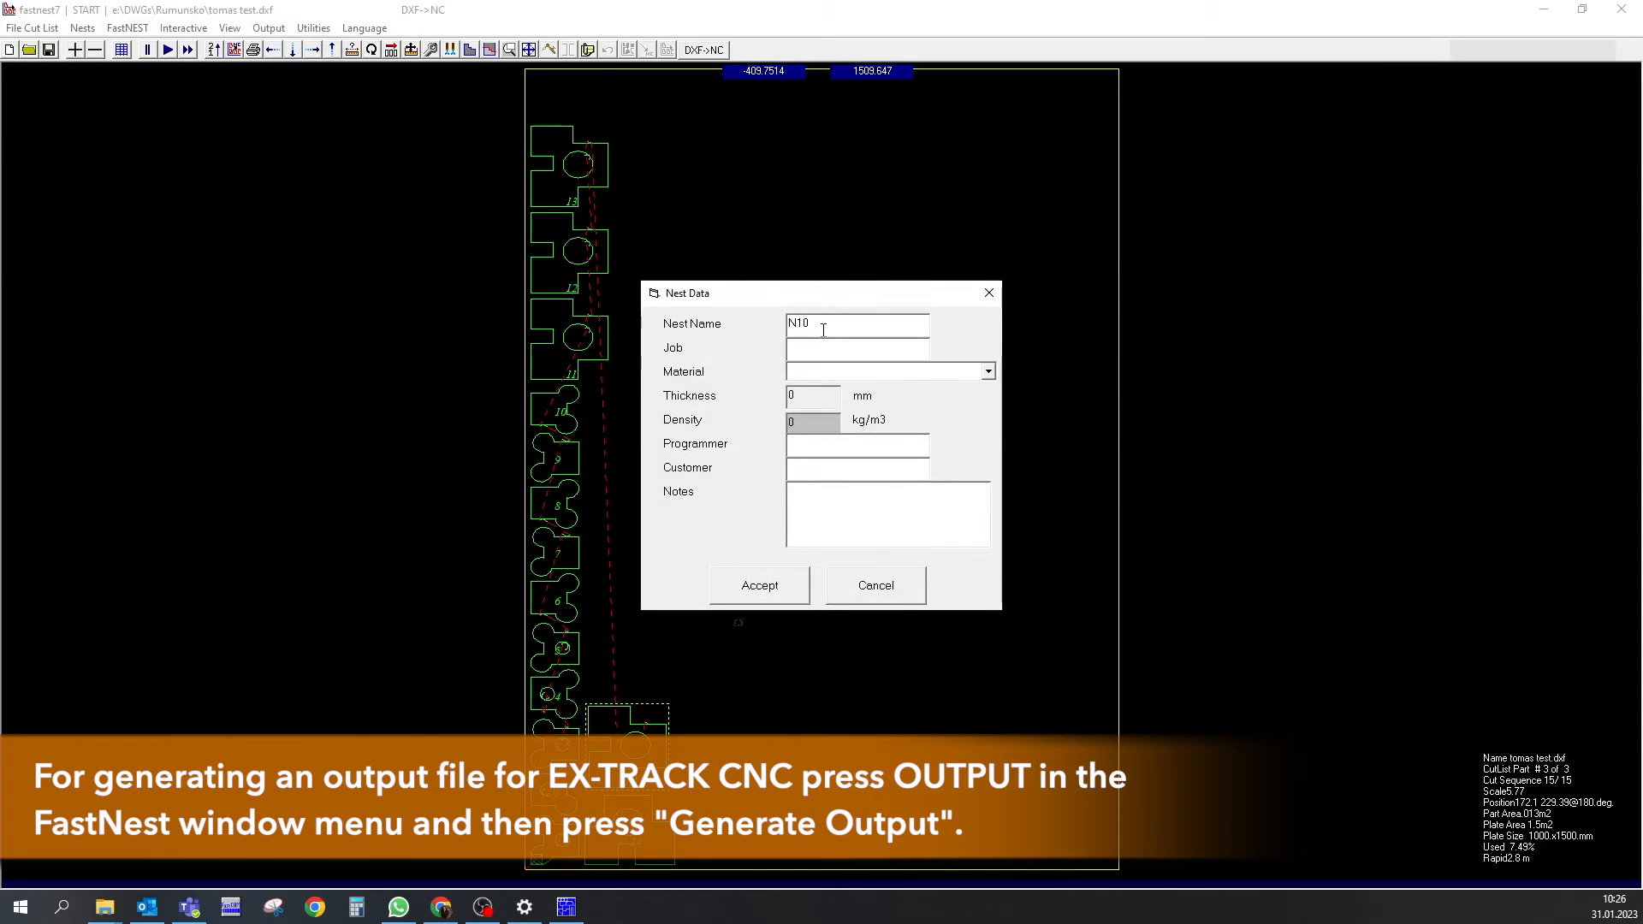
pyautogui.click(843, 330)
pyautogui.doubleClick(841, 328)
pyautogui.write('test')
pyautogui.write(' NESTING')
pyautogui.write('plasma')
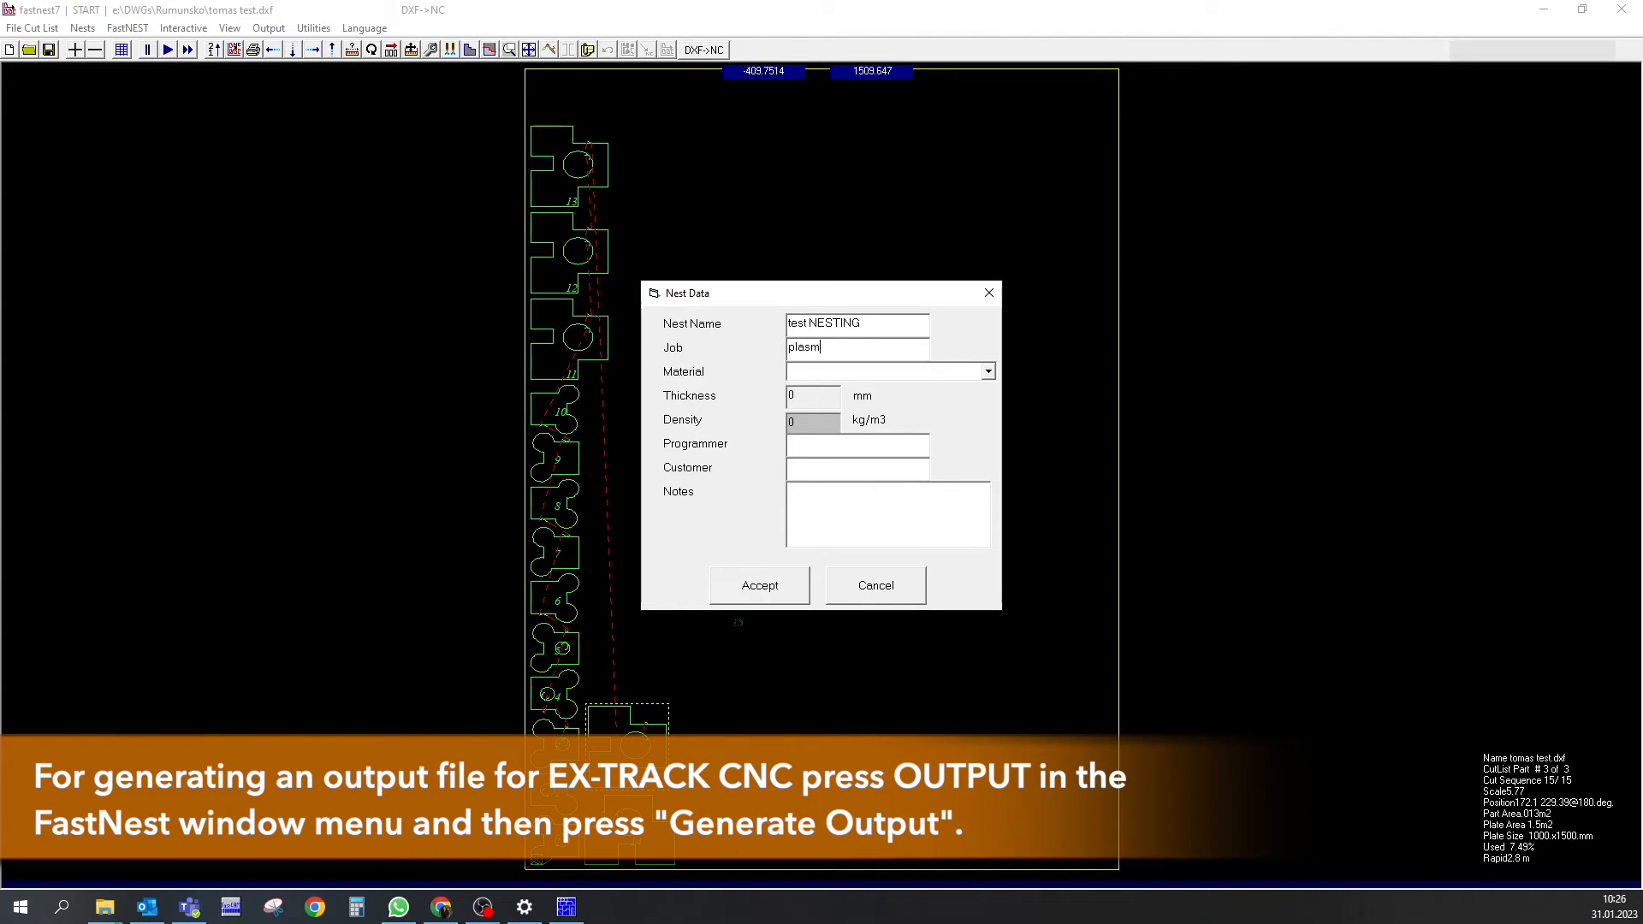
pyautogui.click(988, 370)
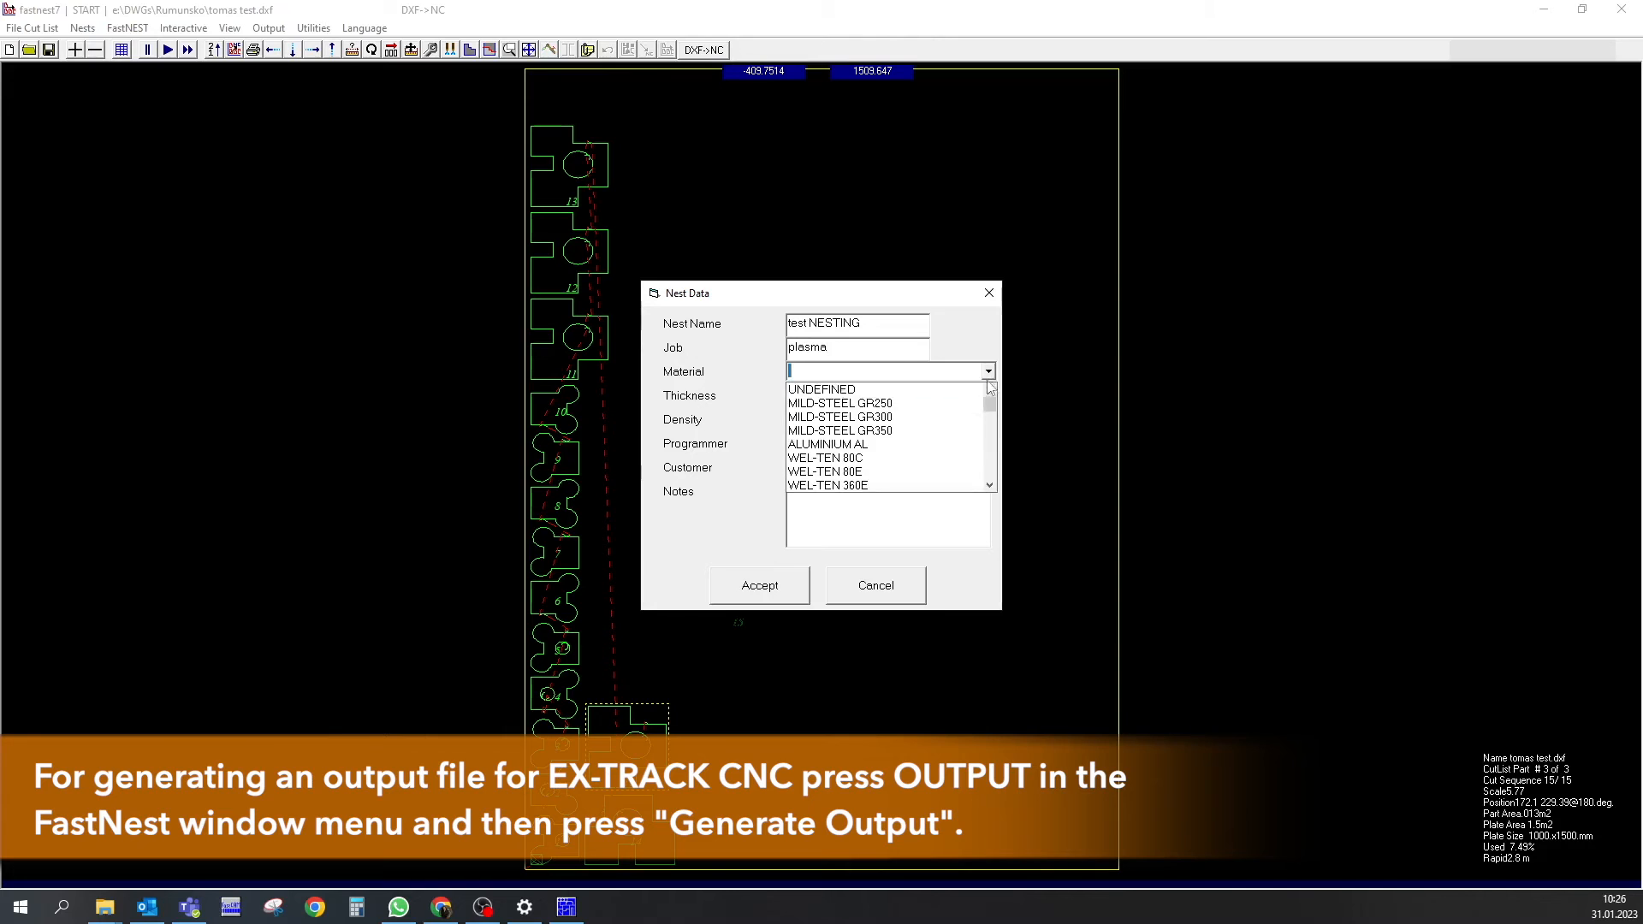
pyautogui.click(962, 405)
# Enter the nest notes on separate lines: M.S. - 10mm, Speed - 1500mm/min, Amperage - 75A, Kerf - 1.9mm, Voltage (THC) - 121V
pyautogui.click(841, 503)
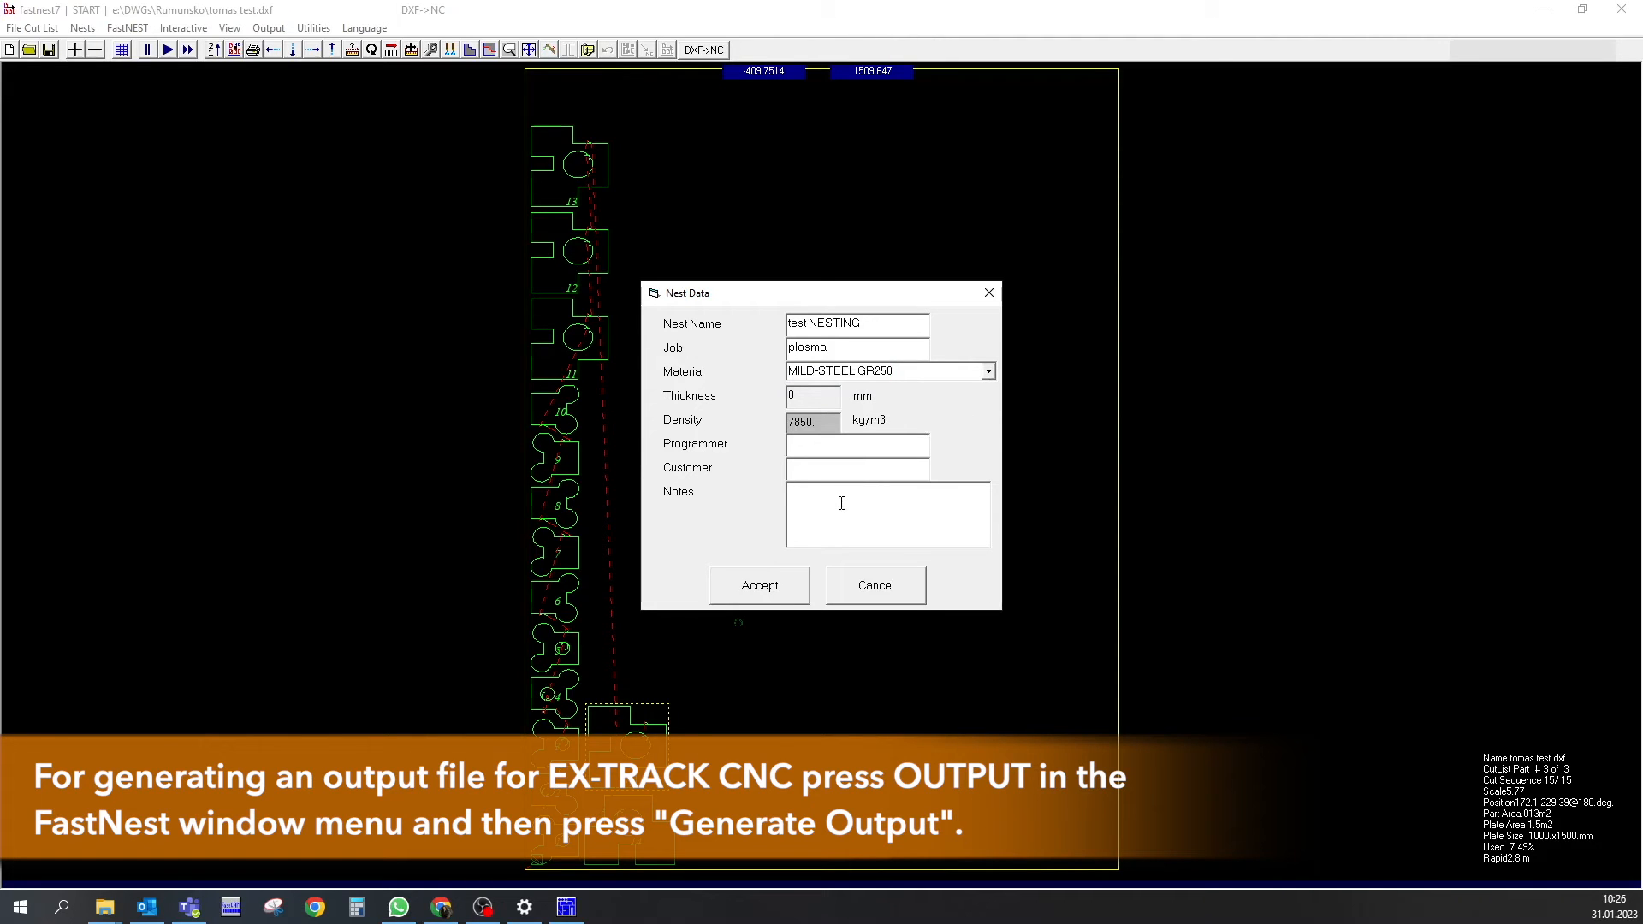
pyautogui.write('M.S. - ')
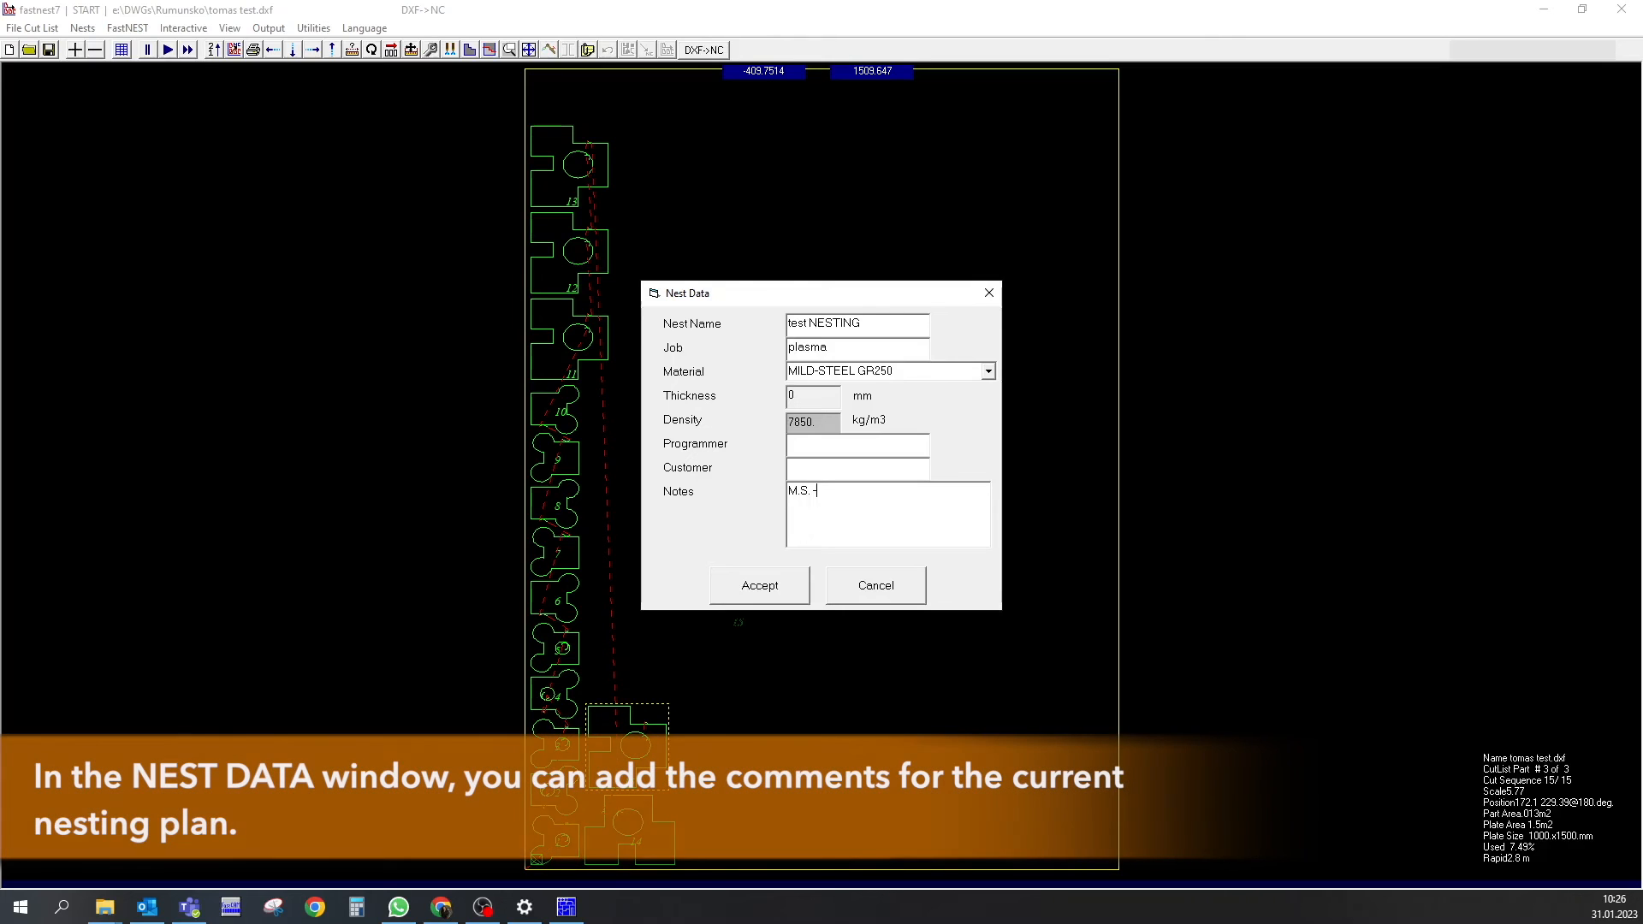
pyautogui.write('10mm ')
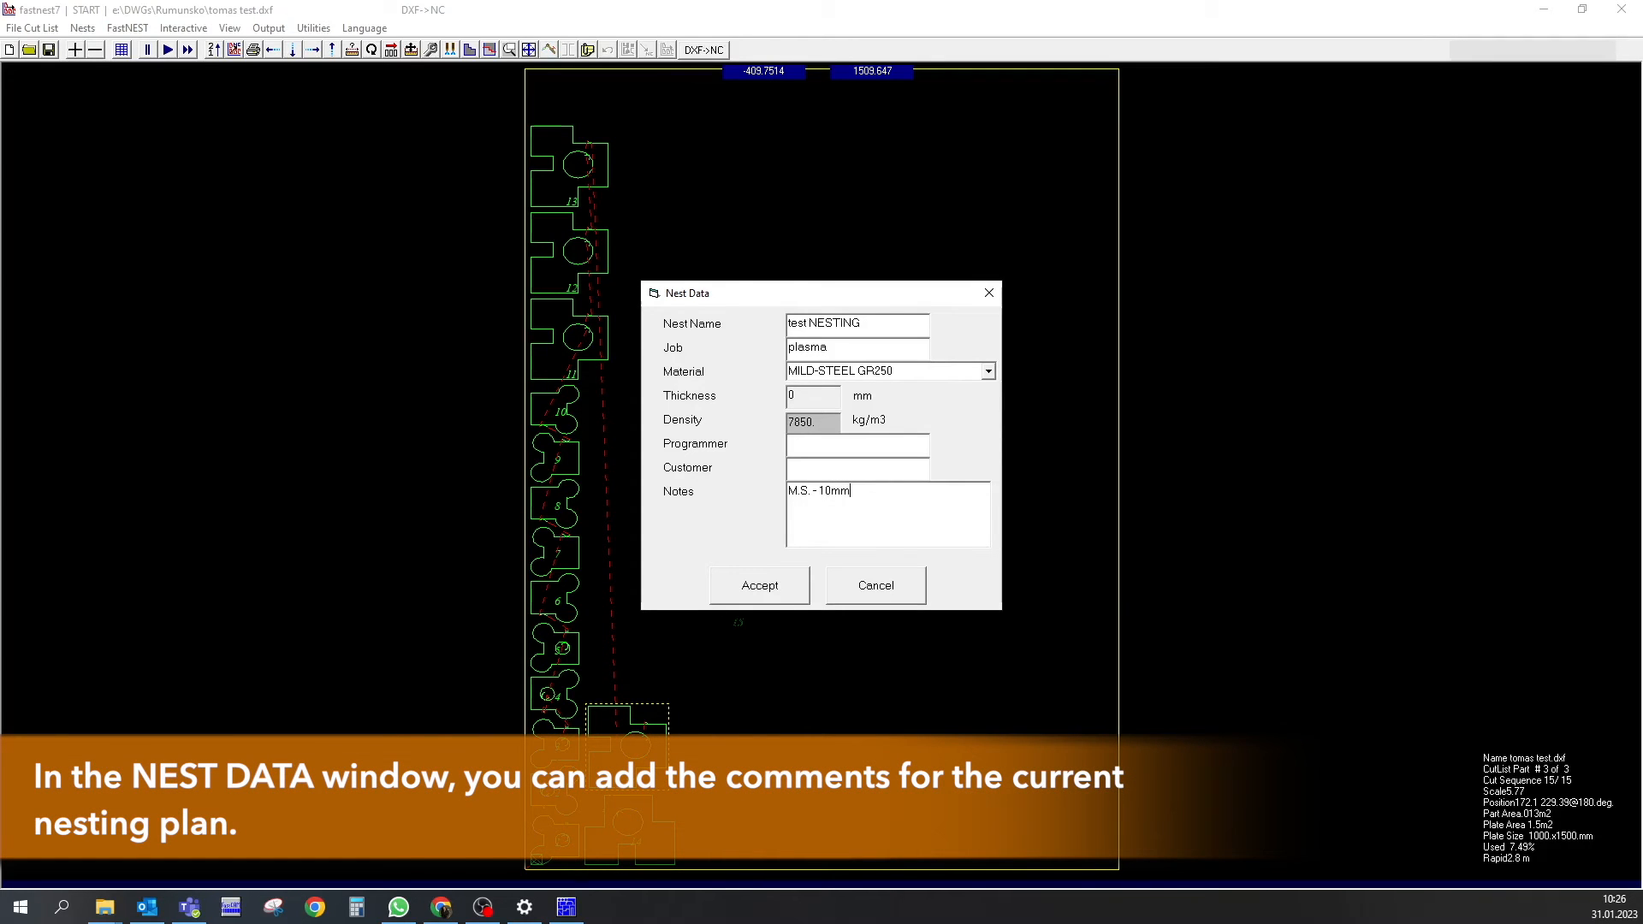
pyautogui.write('Speed')
pyautogui.write('- 1500mm/min')
pyautogui.press('Return')
pyautogui.write('Amperage - 75A')
pyautogui.press('Return')
pyautogui.write('Kerf - 1.9')
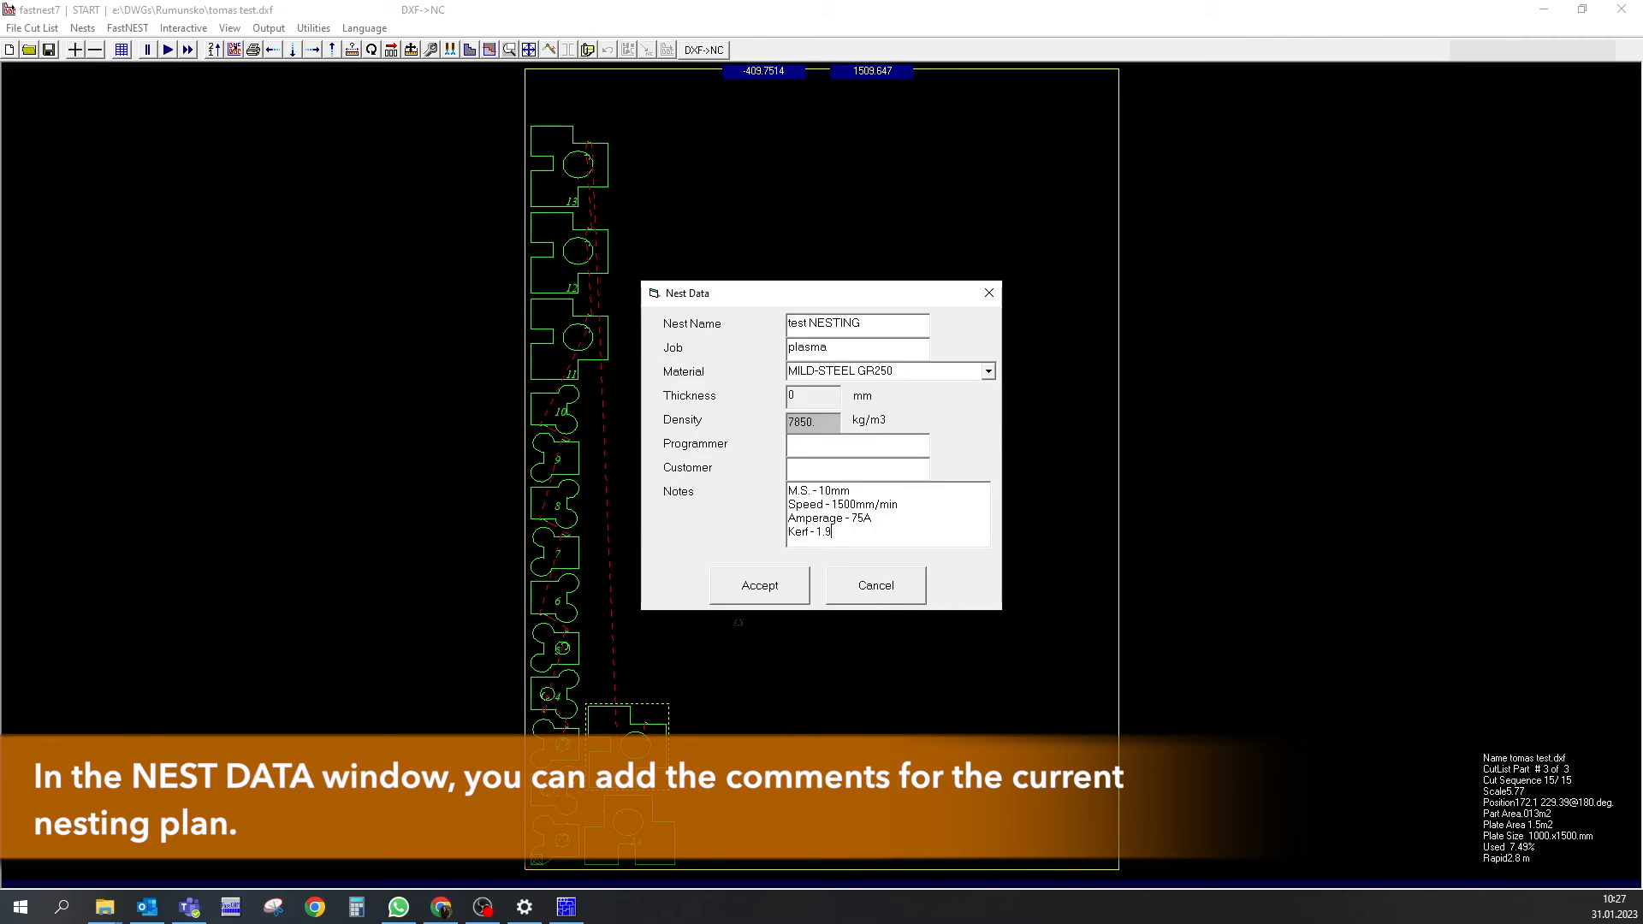
pyautogui.write('mm')
pyautogui.press('Return')
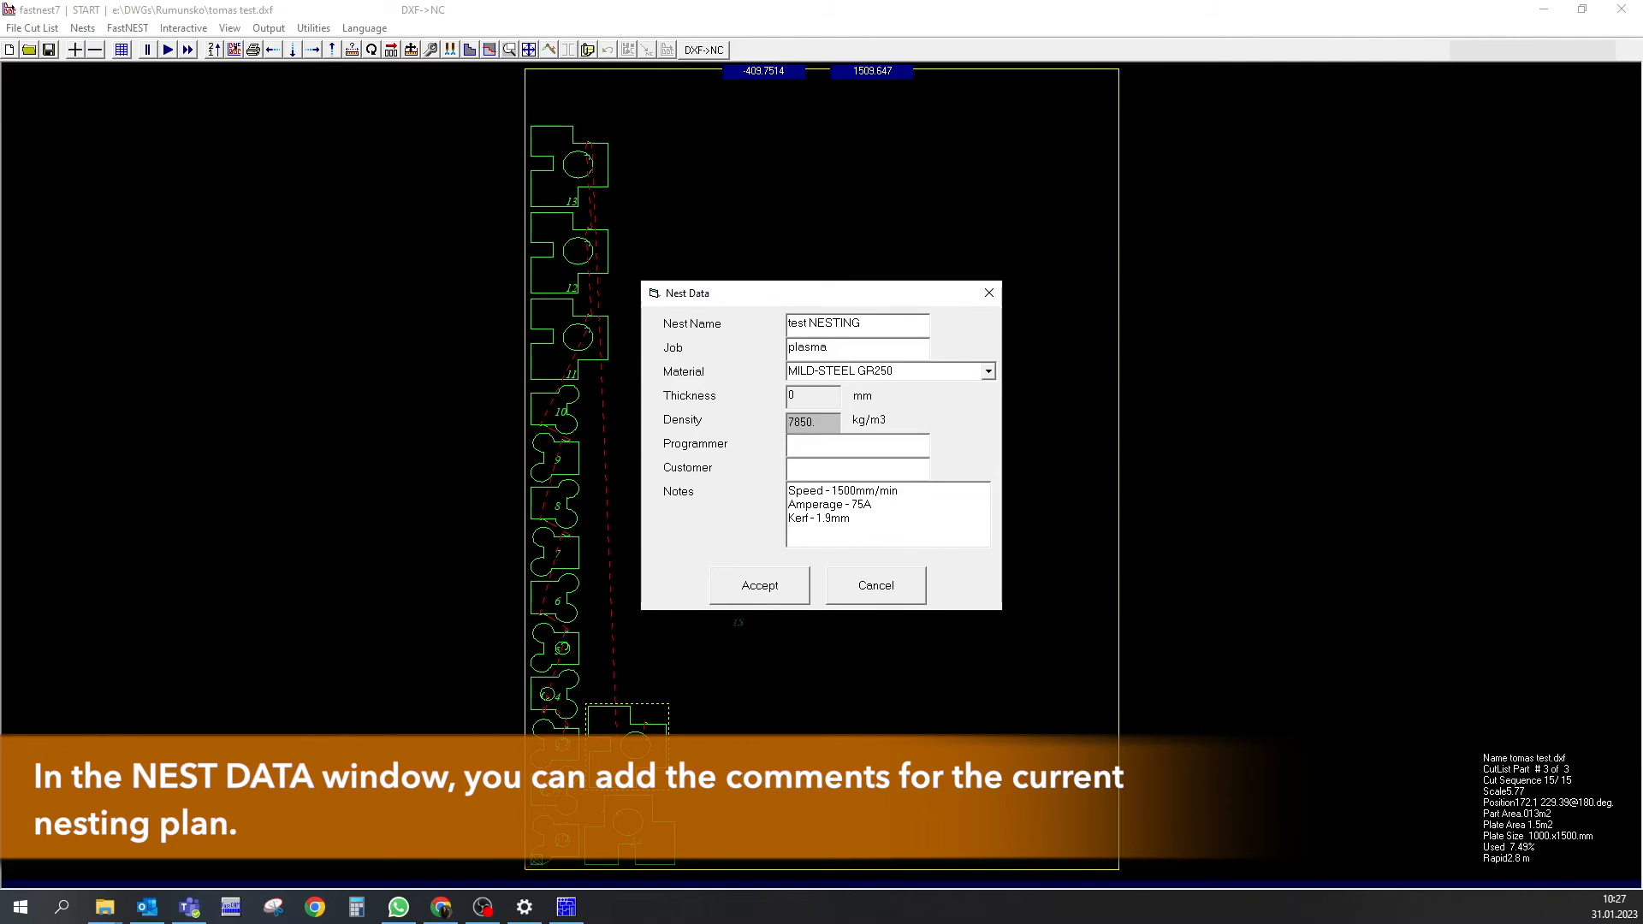
pyautogui.write('Voltage (THC')
pyautogui.write('- 121V')
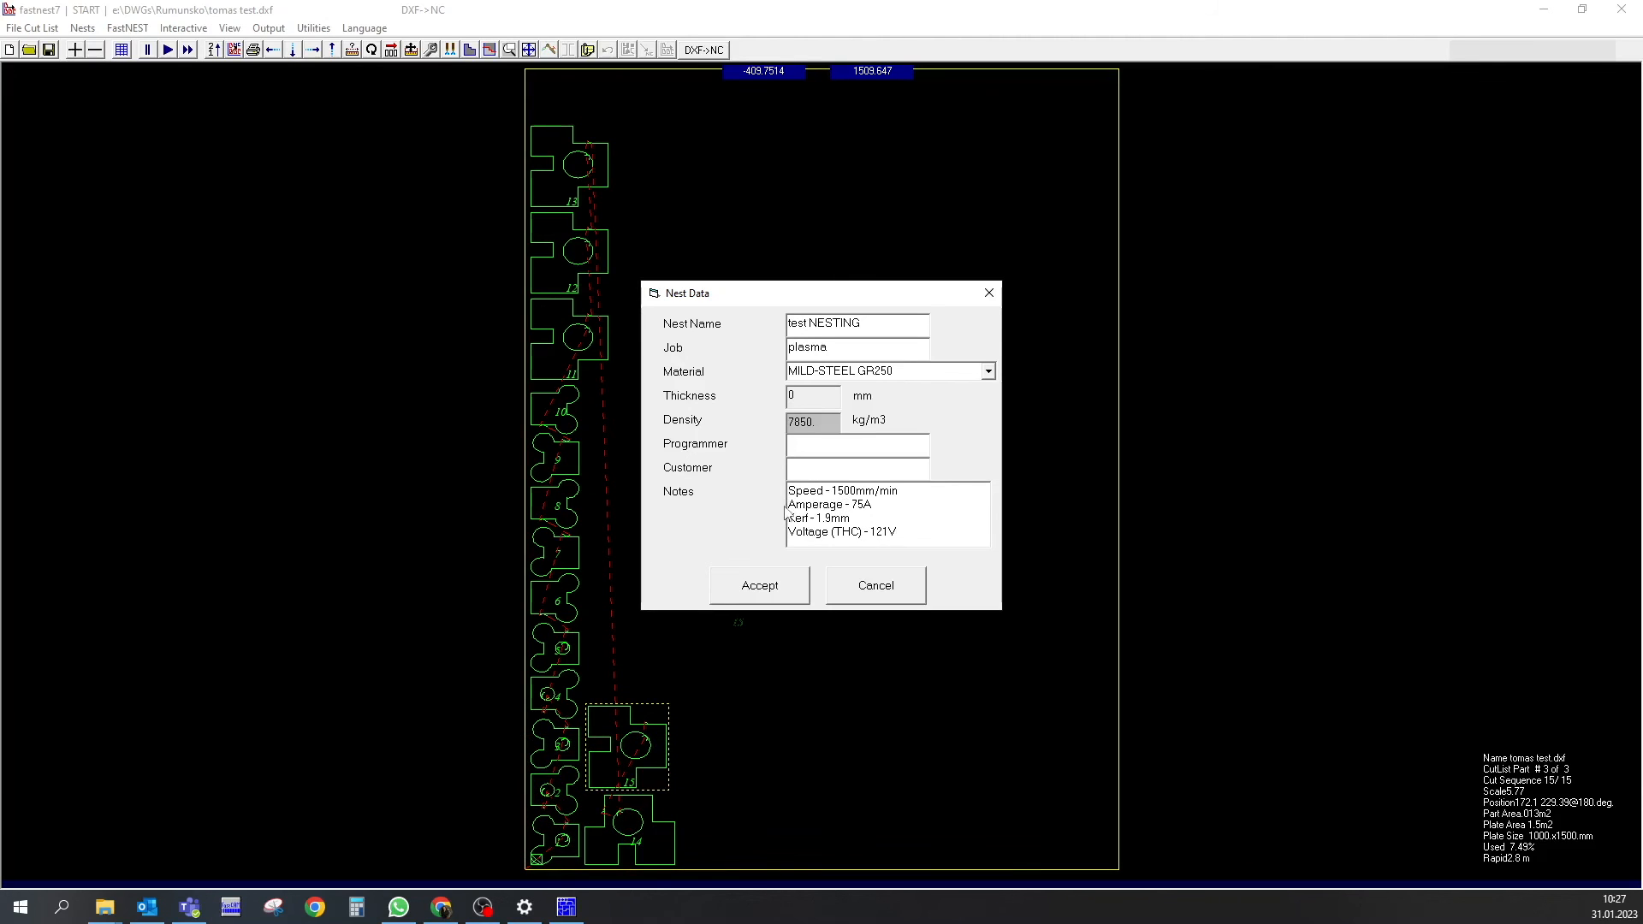
# Accept the nest data, resequence the cutting order by Minimum Rapid and accept the entry positions as they are
pyautogui.click(750, 588)
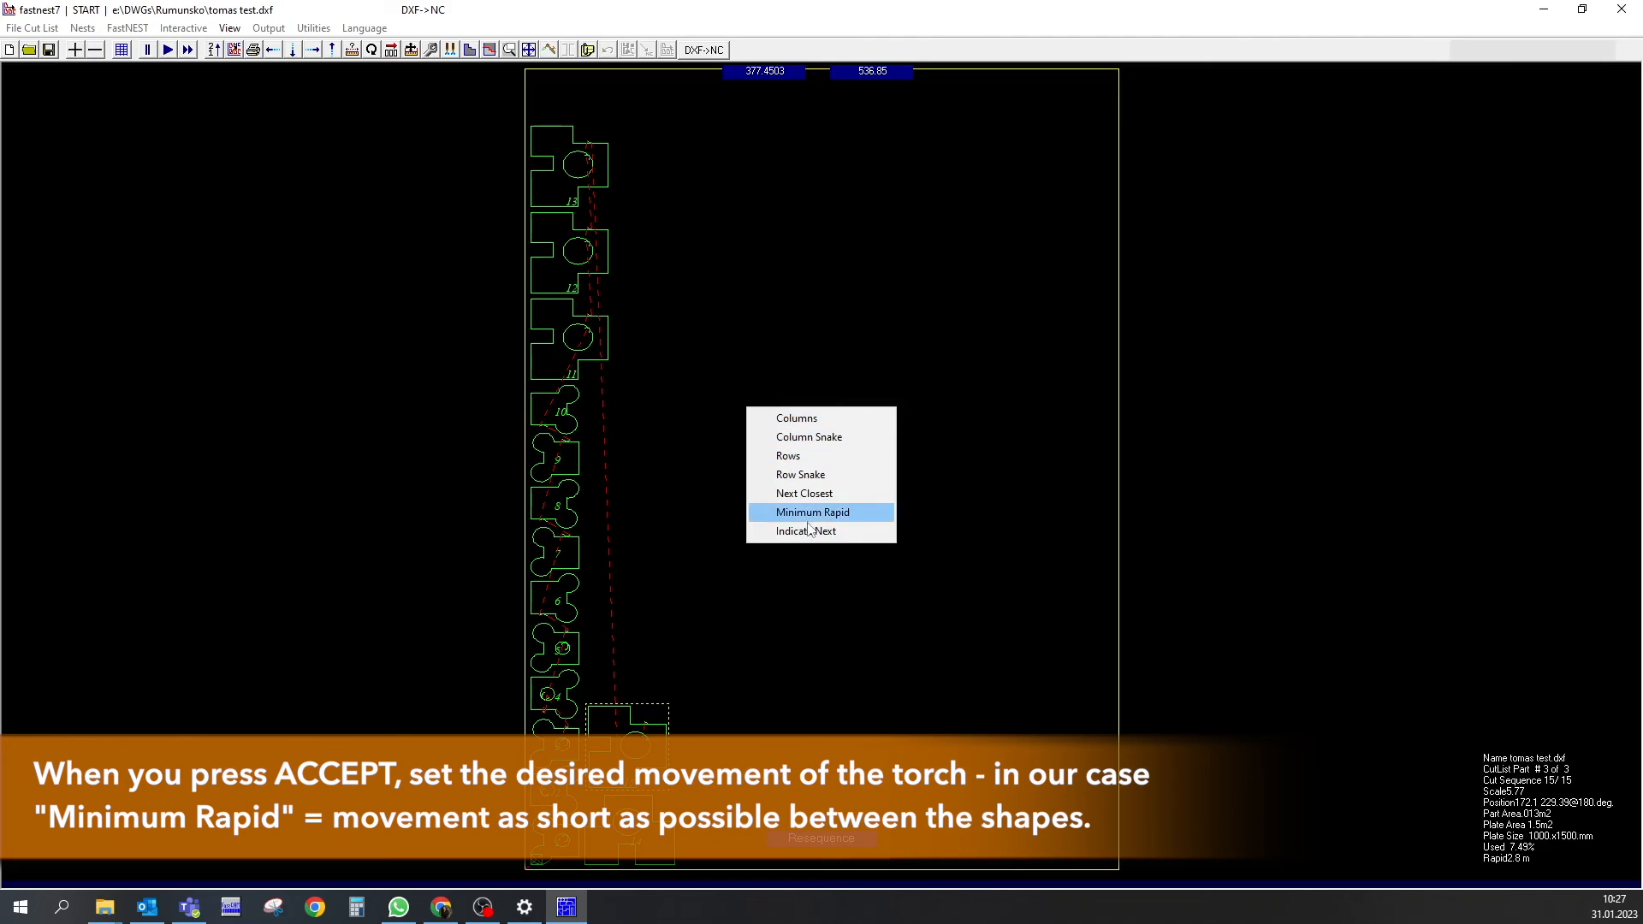
pyautogui.click(854, 512)
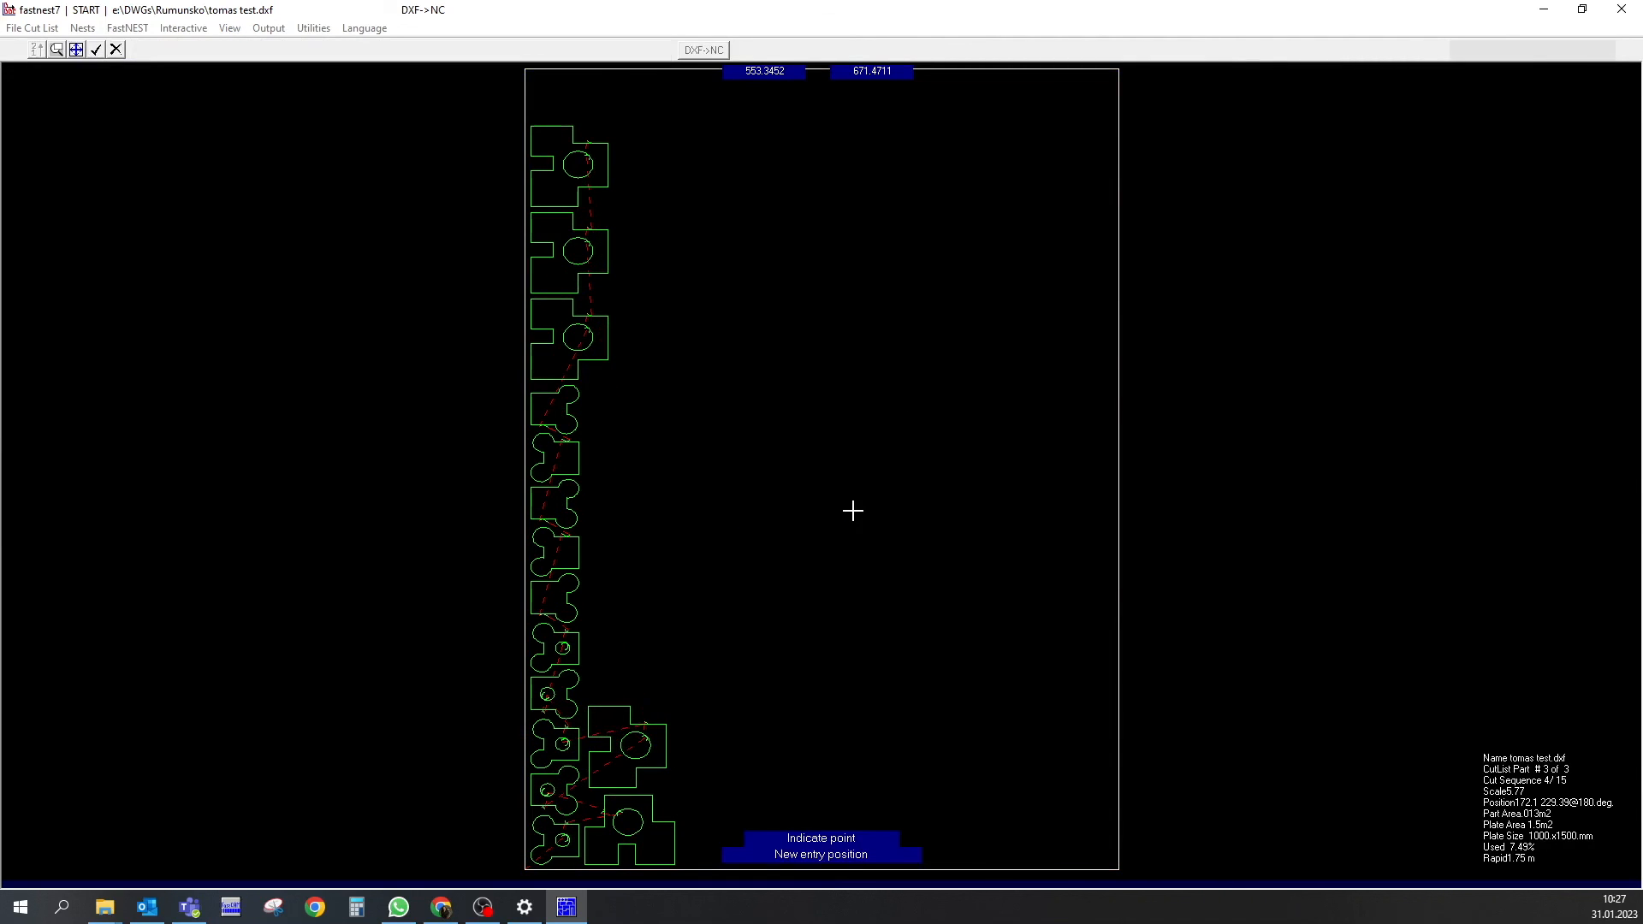
pyautogui.click(95, 50)
# Save the output as "TEST NESTING - this file you can upload onto a USB drive and import to EX-TRACK CNC" in FASTNEST VIDEO
pyautogui.hotkey('ctrl', 's')
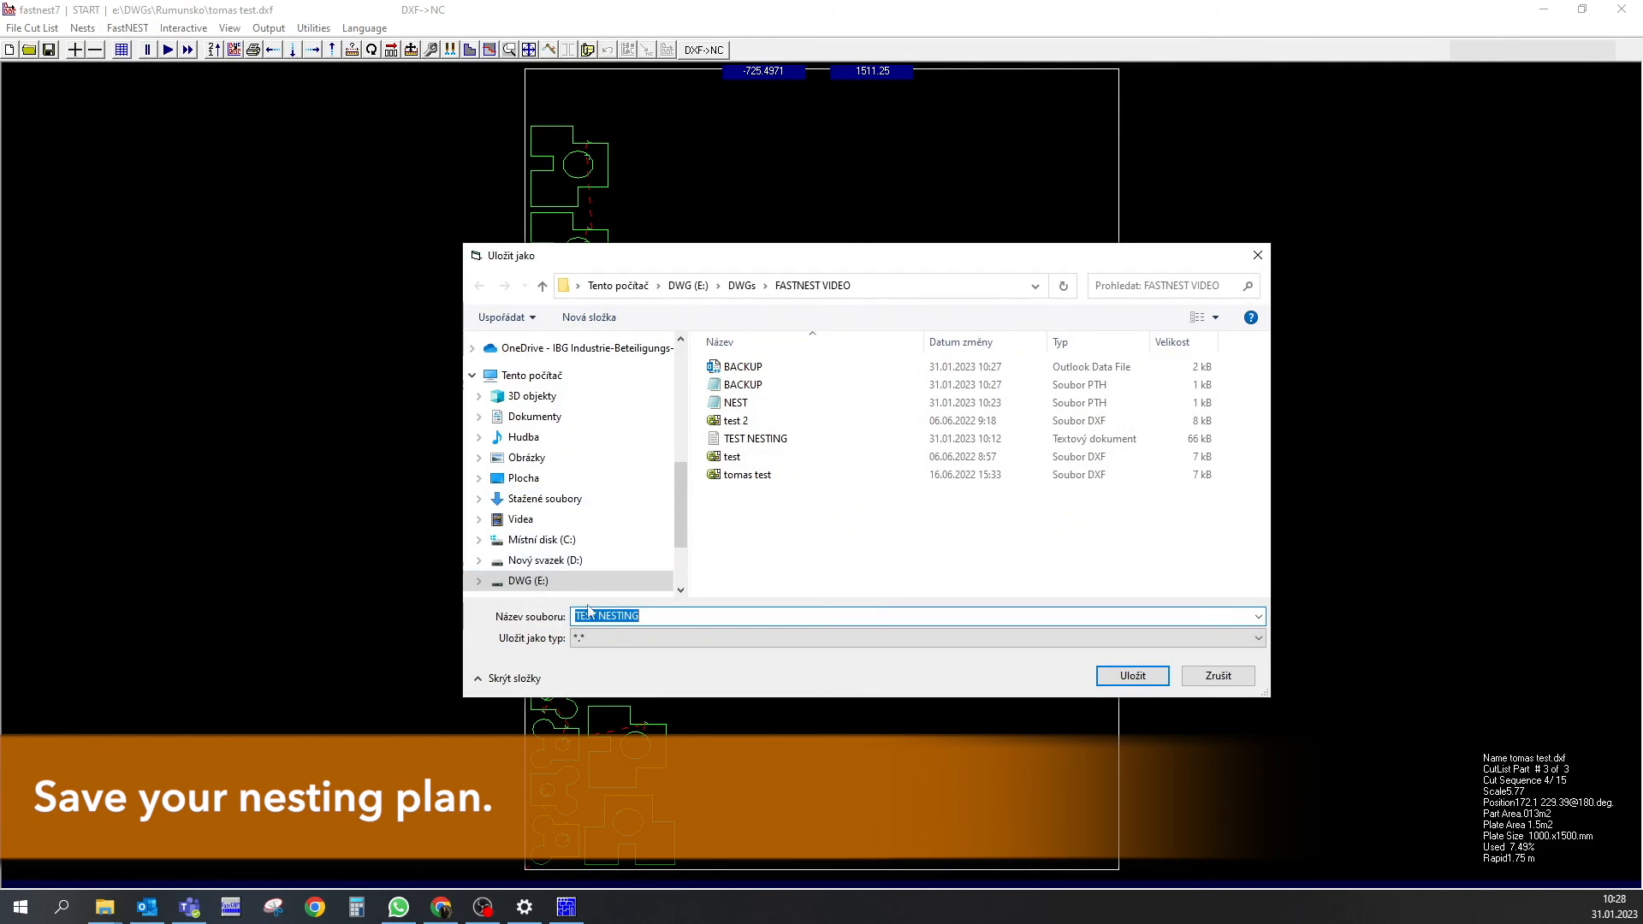
pyautogui.click(658, 616)
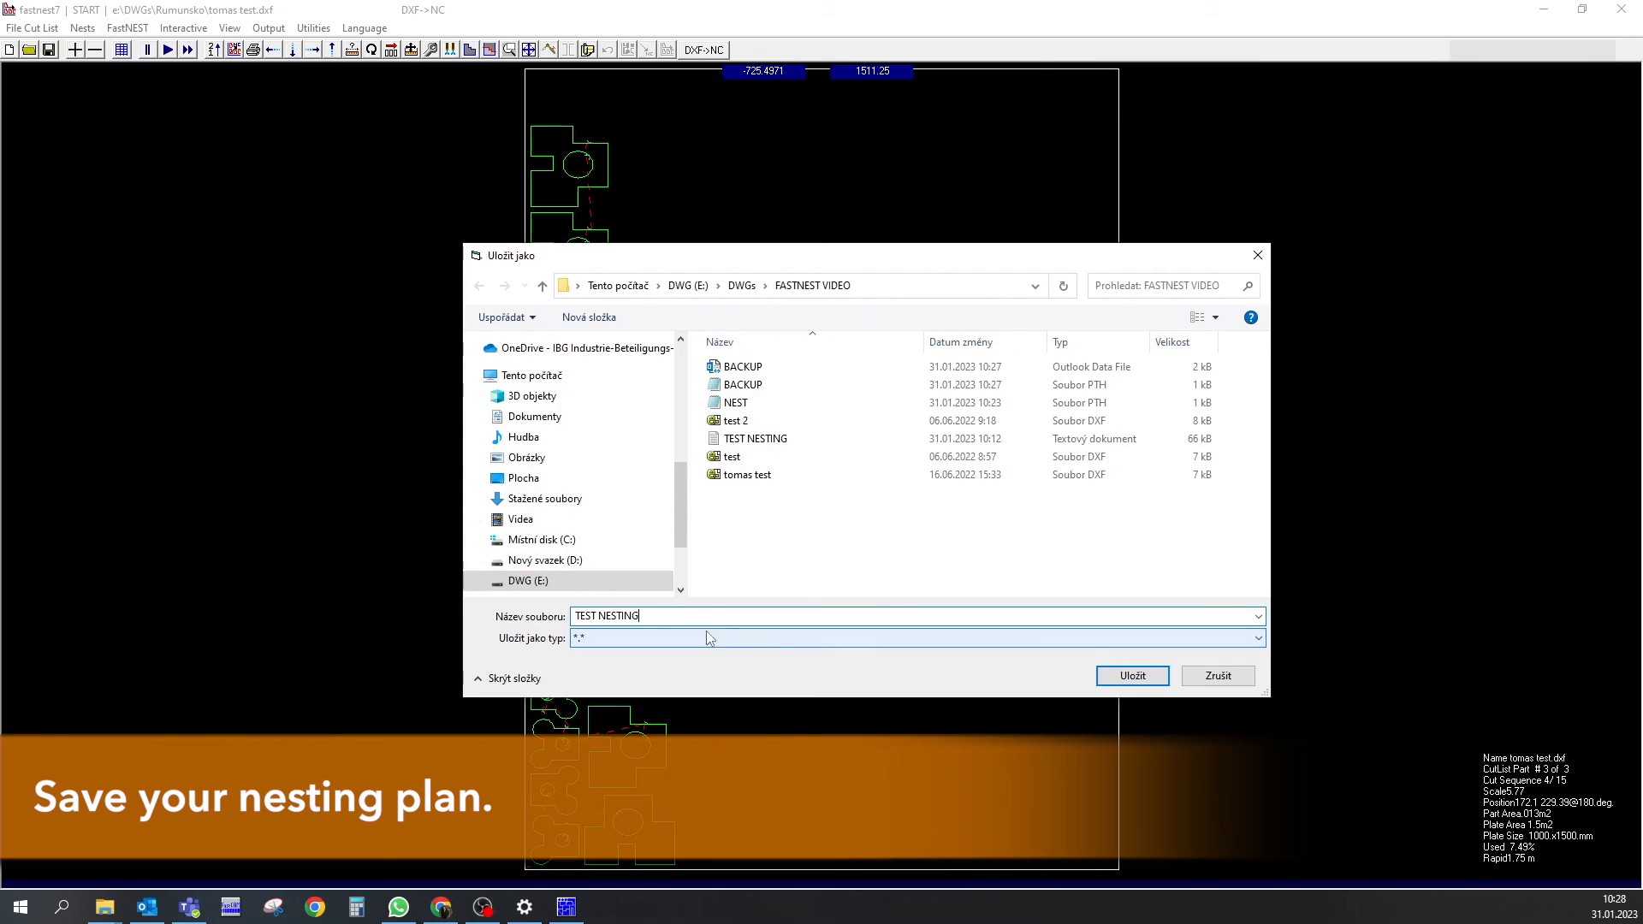
pyautogui.write('- this file you can upload onto a USB drive and inport')
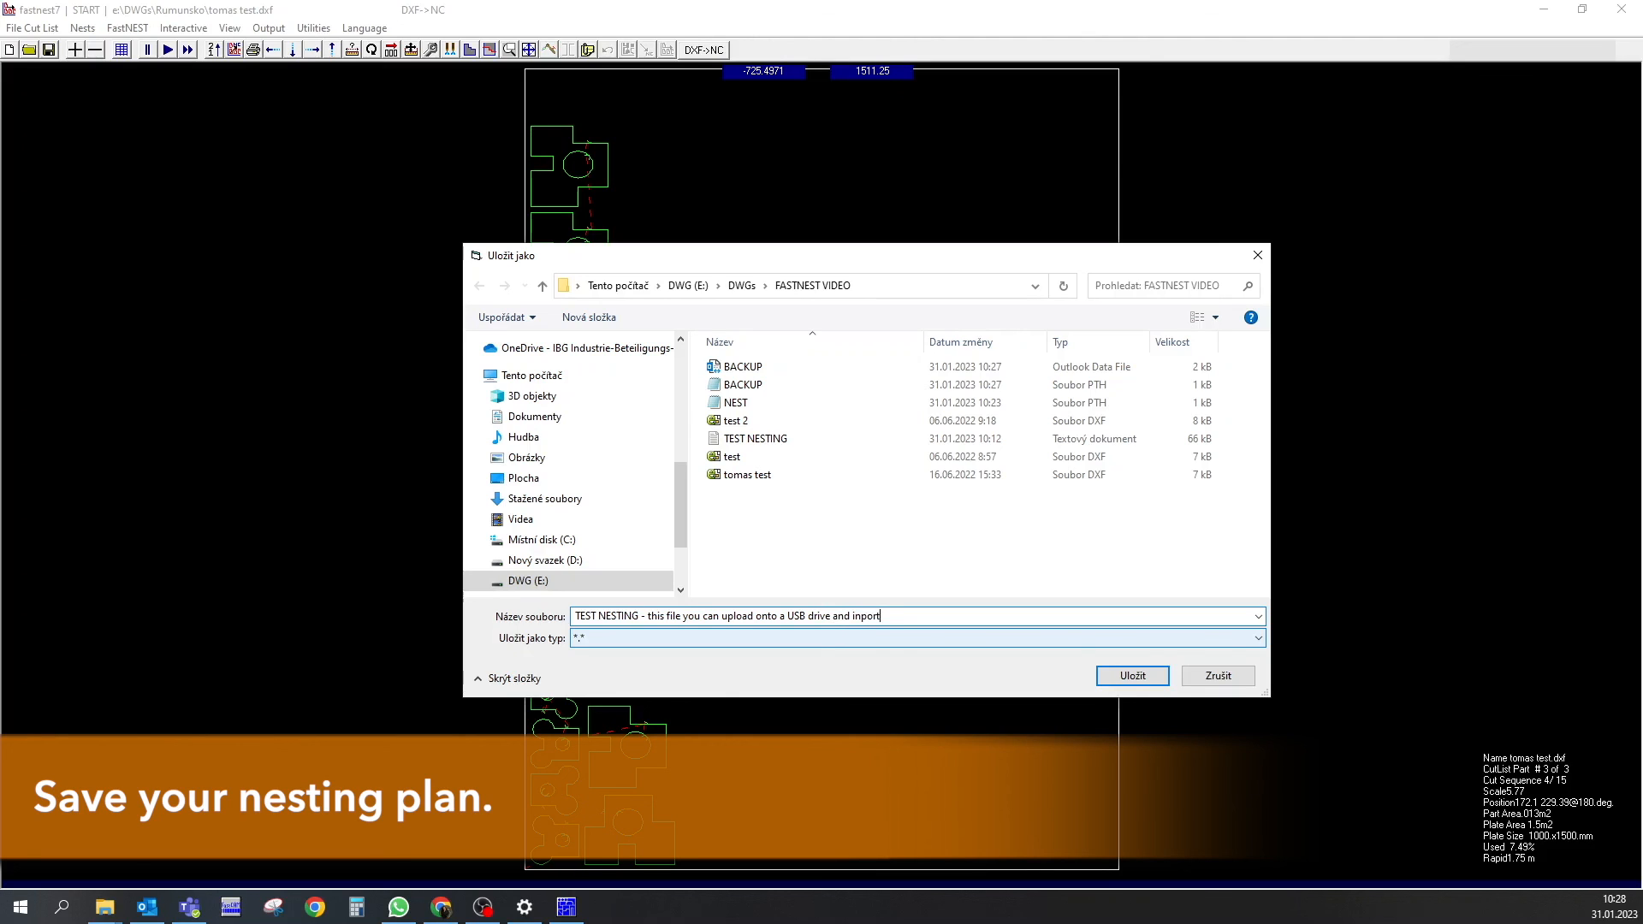
pyautogui.press('BackSpace')
pyautogui.press('BackSpace')
pyautogui.press('BackSpace')
pyautogui.write('mpor')
pyautogui.write('RACK CNC')
pyautogui.click(1131, 677)
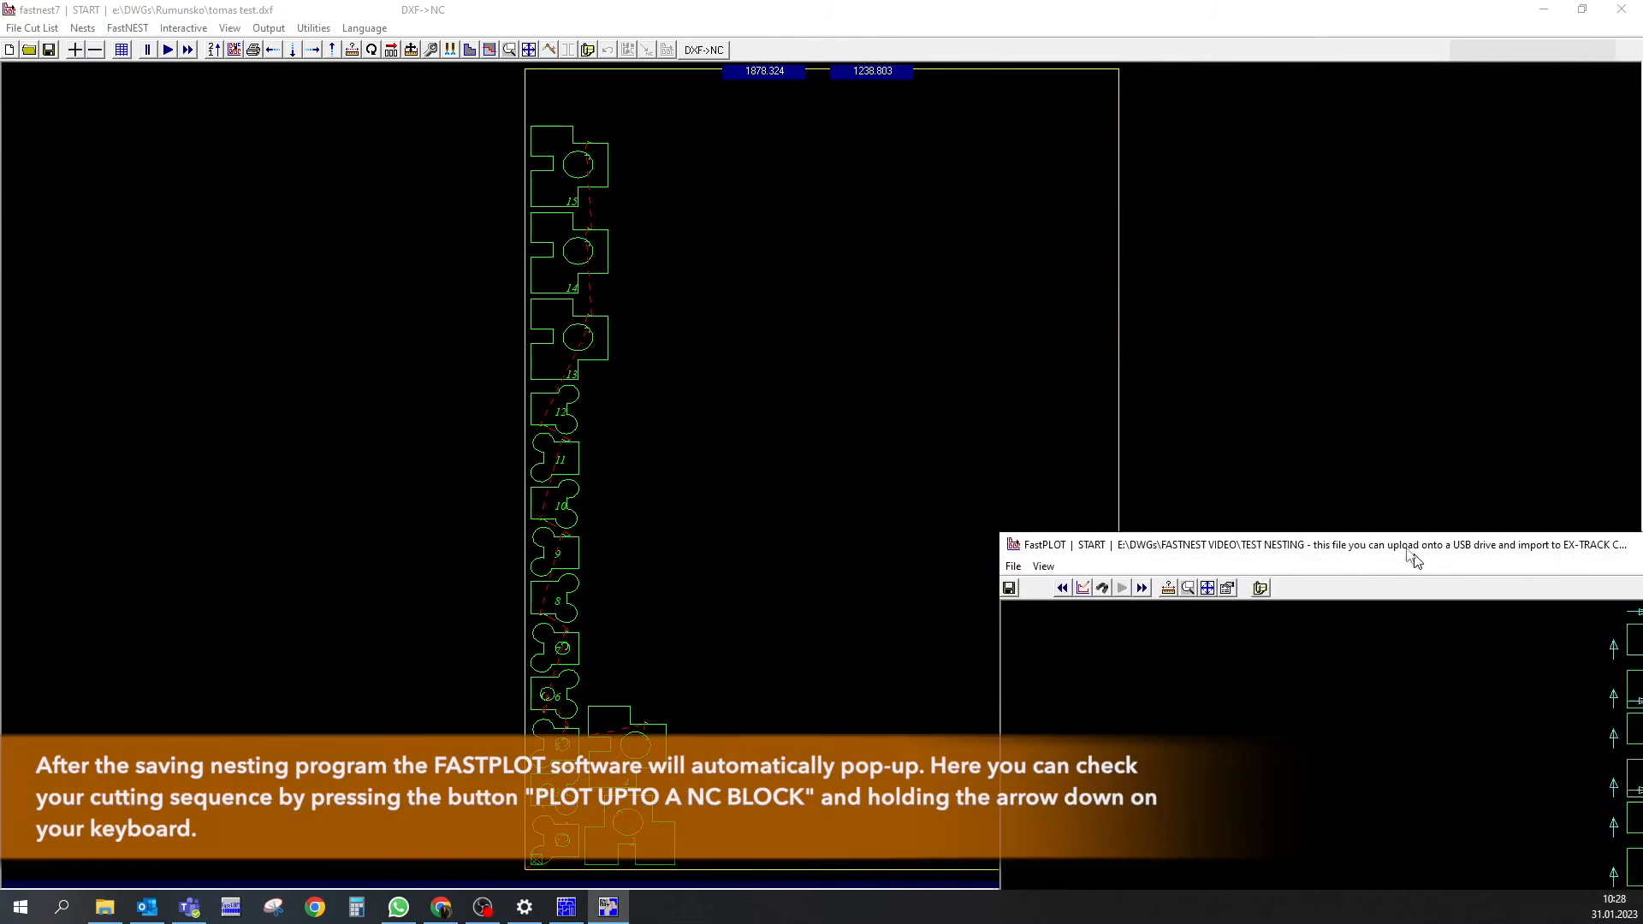
# Maximise the FastPLOT window and step through the NC program block by block to check the cutting sequence
pyautogui.moveTo(1415, 553); pyautogui.dragTo(853, 174)
pyautogui.doubleClick(852, 161)
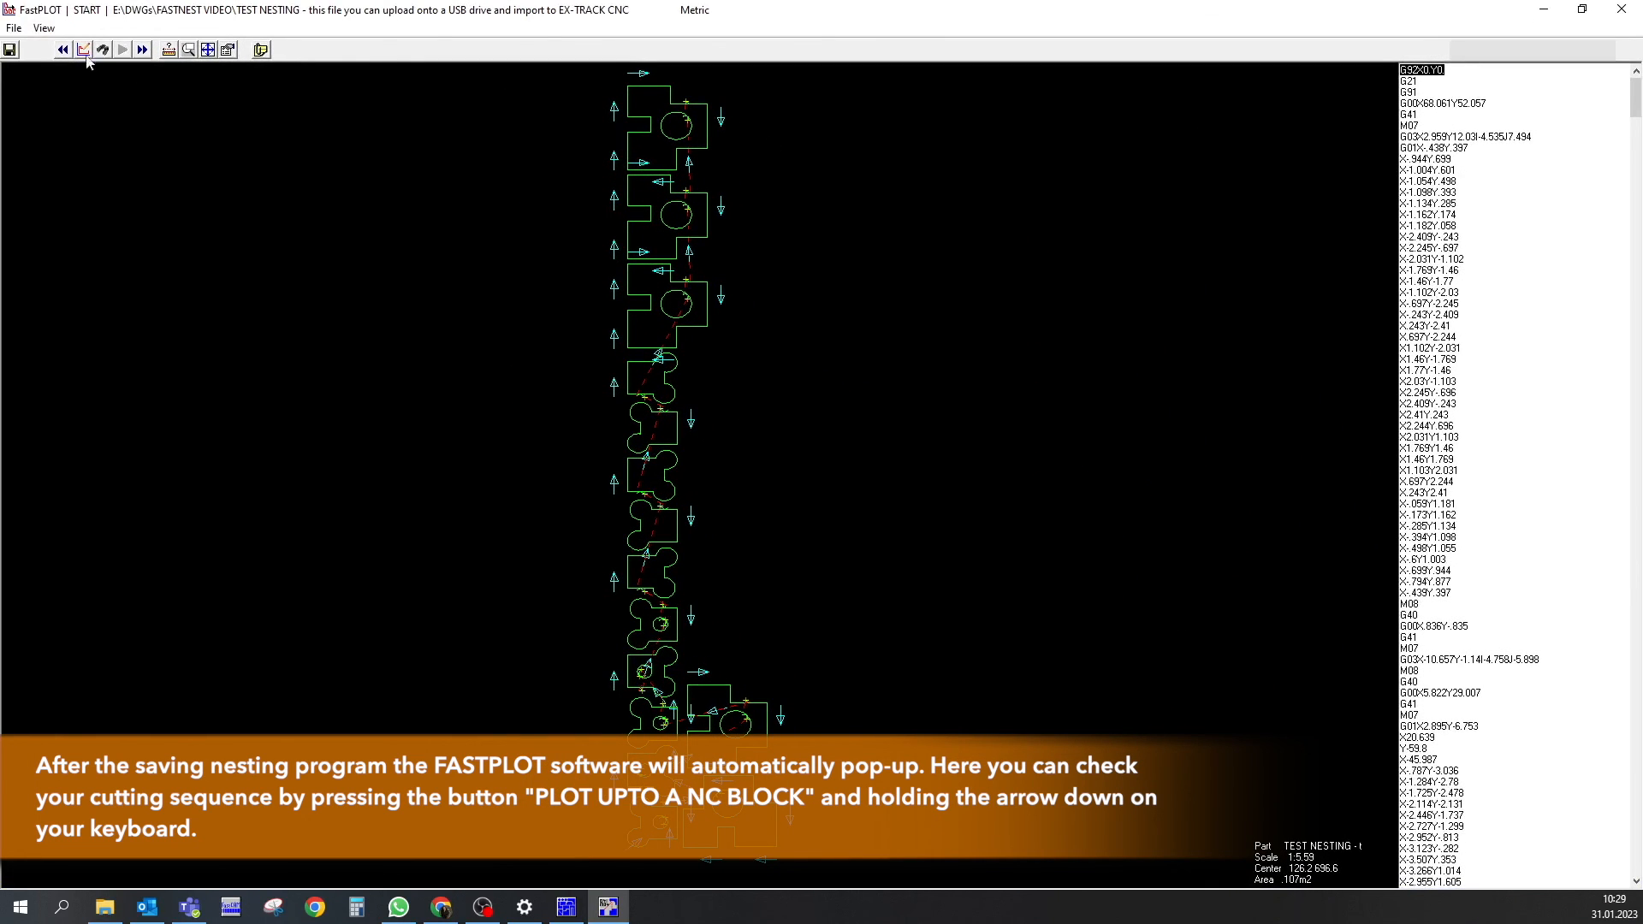
pyautogui.click(86, 53)
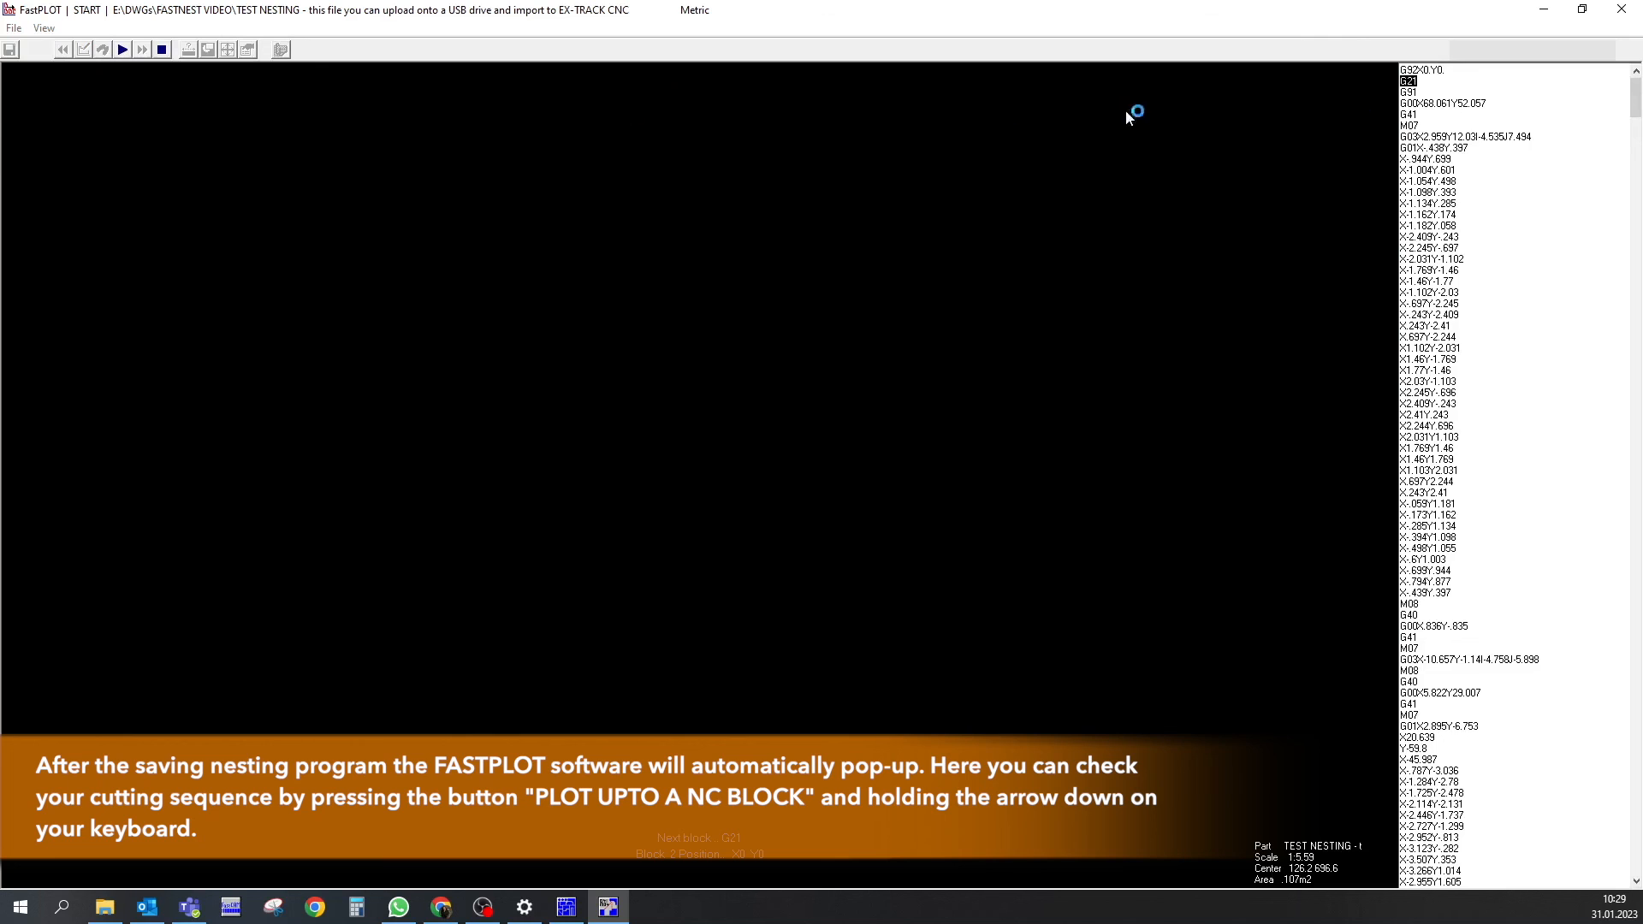
pyautogui.press('Down')
pyautogui.press('Down')
pyautogui.press('Down')
pyautogui.press('Down')
pyautogui.press('Down')
pyautogui.press('Down')
pyautogui.press('Down')
pyautogui.press('Down')
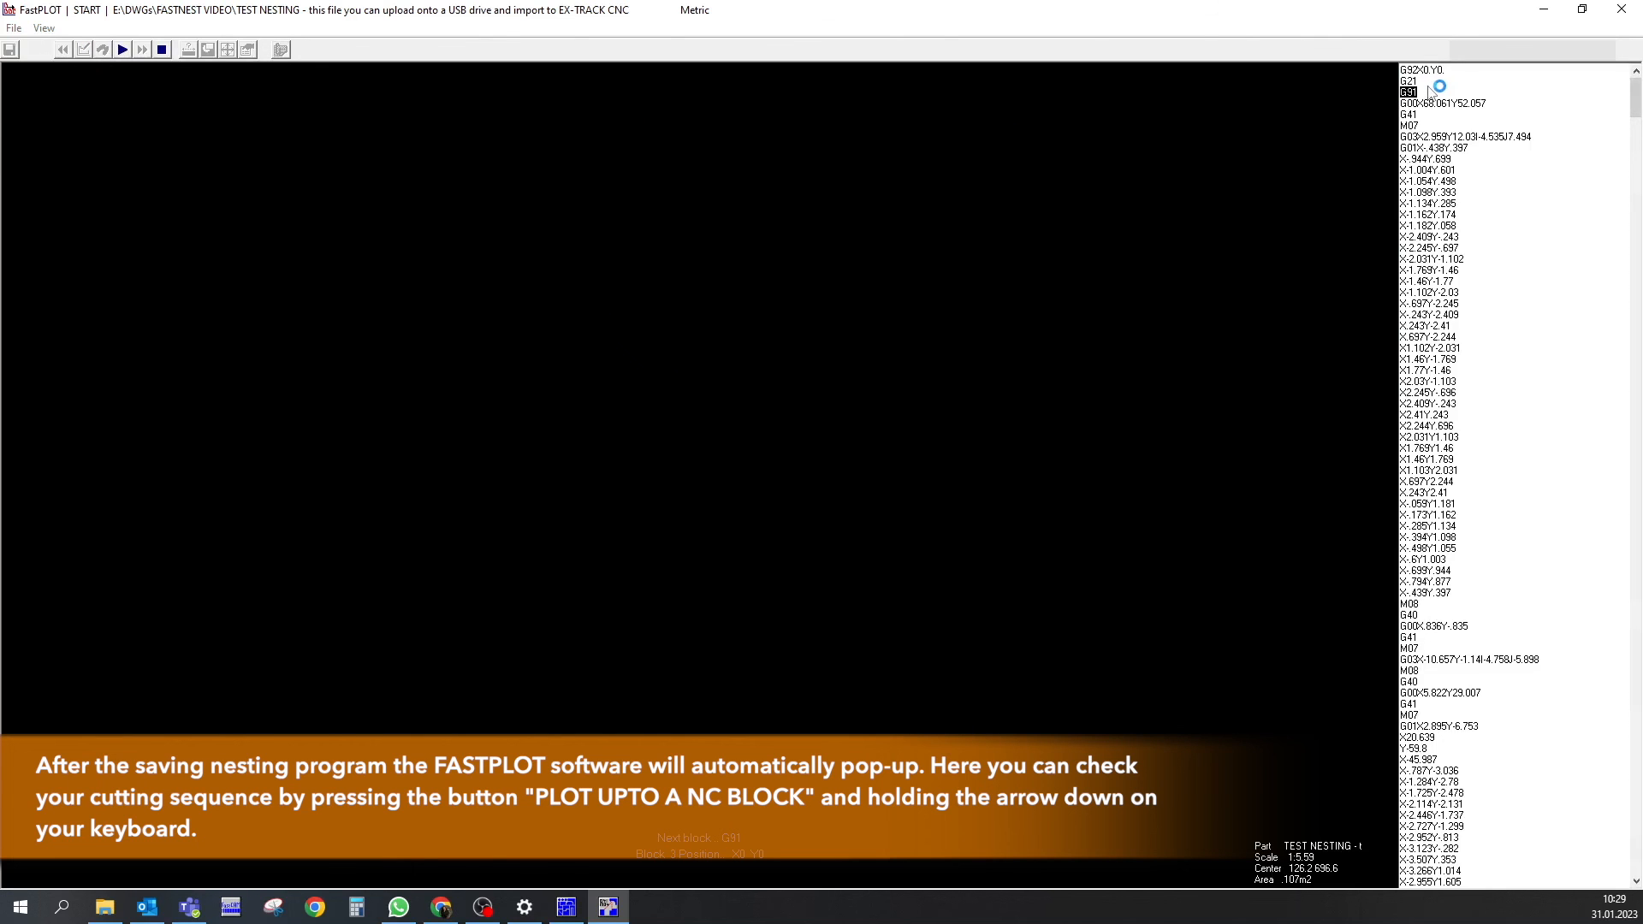